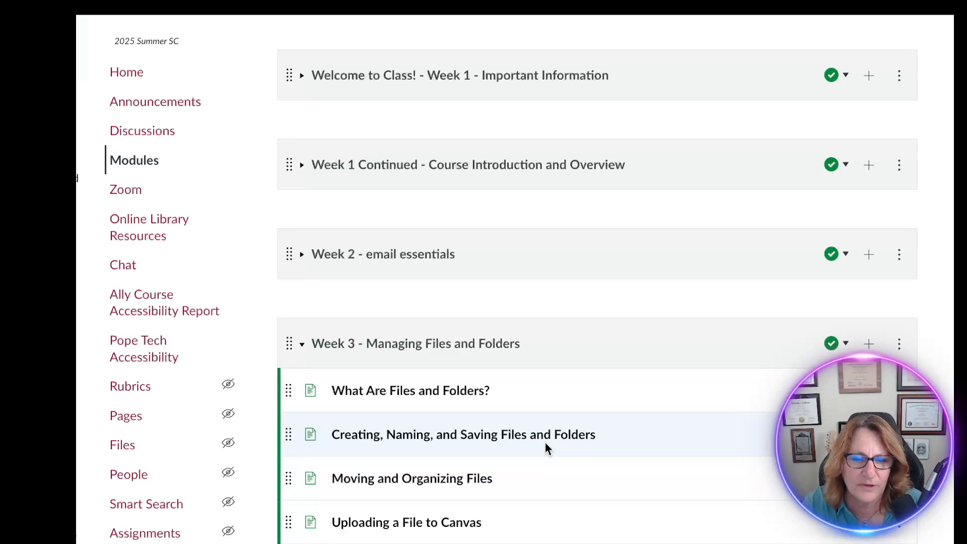
- Open the "What Are Files and Folders?" page in the Week 3 module and read through its content
{"action": "scroll", "coordinate": [545, 443], "scroll_direction": "down", "scroll_amount": 1}
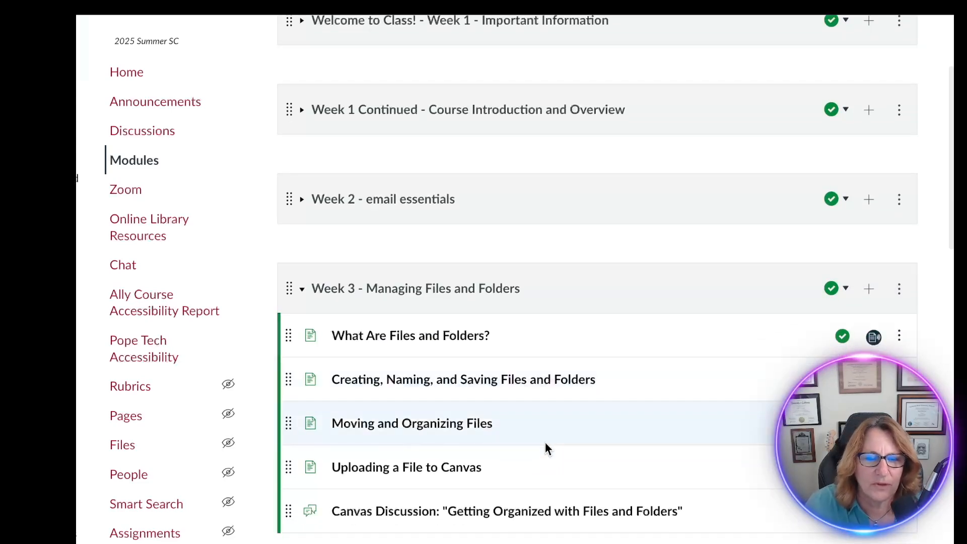
{"action": "left_click", "coordinate": [455, 341]}
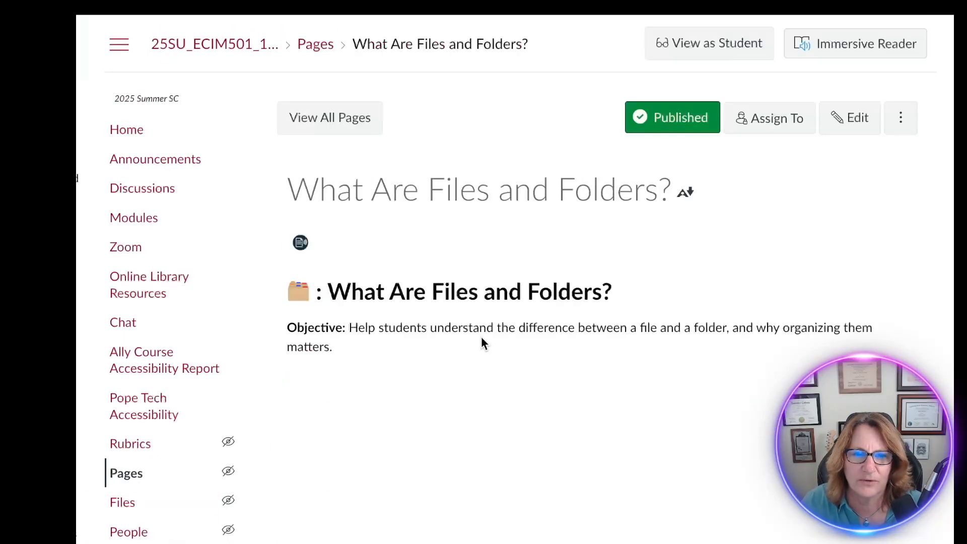
{"action": "scroll", "coordinate": [583, 419], "scroll_direction": "down", "scroll_amount": 5}
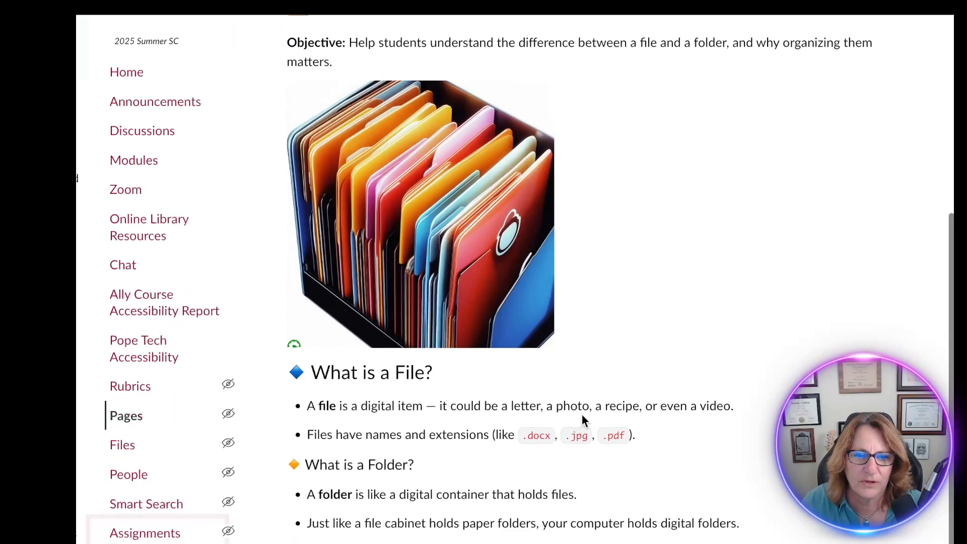
{"action": "scroll", "coordinate": [582, 414], "scroll_direction": "down", "scroll_amount": 1}
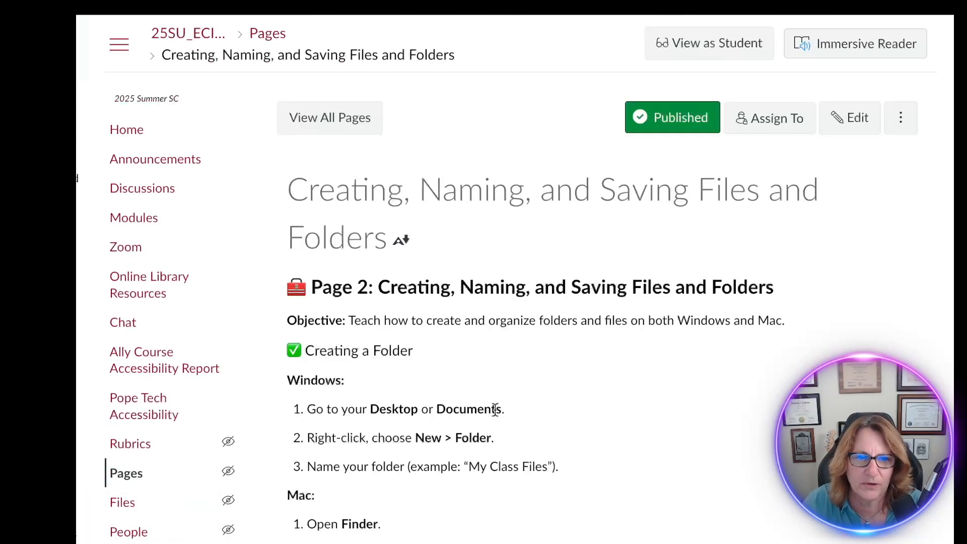
- Review the pages "Creating, Naming, and Saving Files and Folders" and "Uploading a File to Canvas"
{"action": "scroll", "coordinate": [587, 391], "scroll_direction": "down", "scroll_amount": 3}
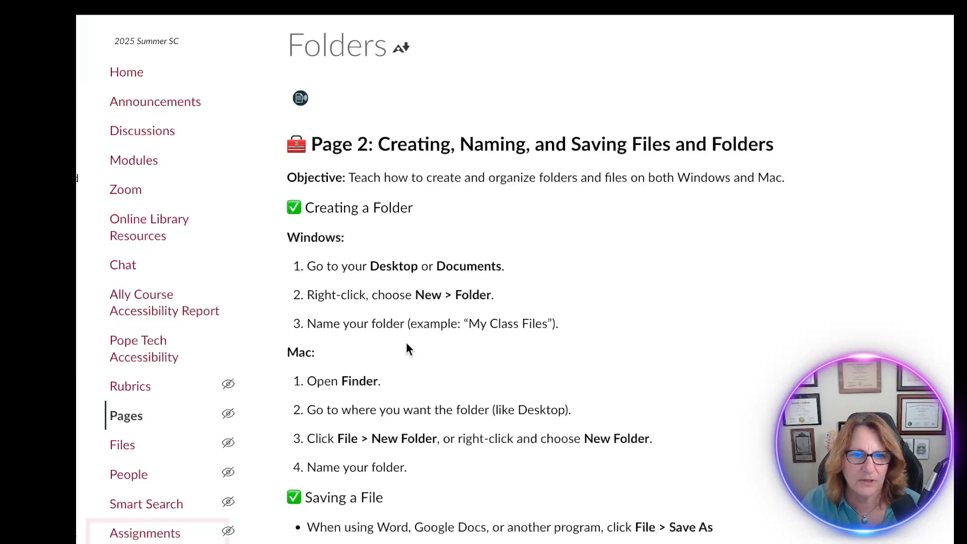
{"action": "scroll", "coordinate": [500, 383], "scroll_direction": "down", "scroll_amount": 1}
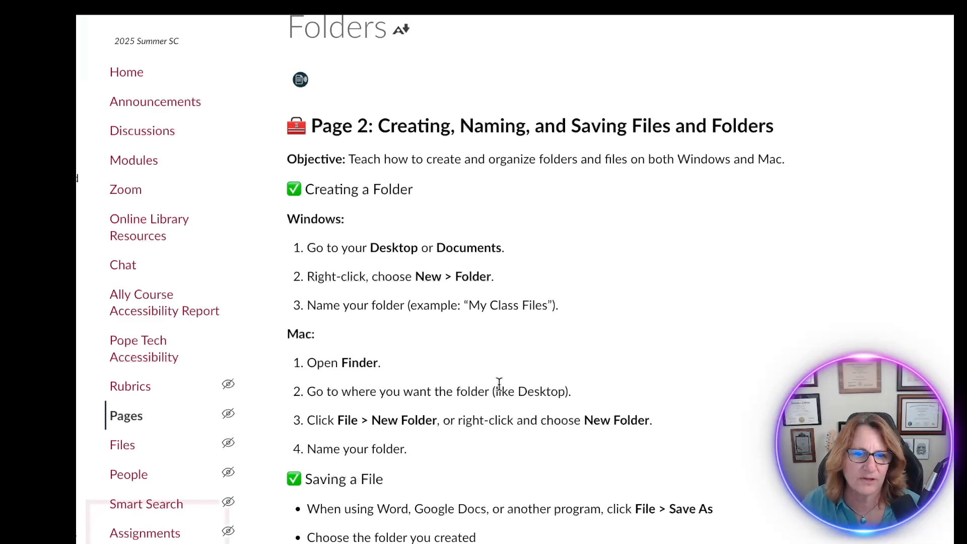
{"action": "scroll", "coordinate": [481, 478], "scroll_direction": "down", "scroll_amount": 1}
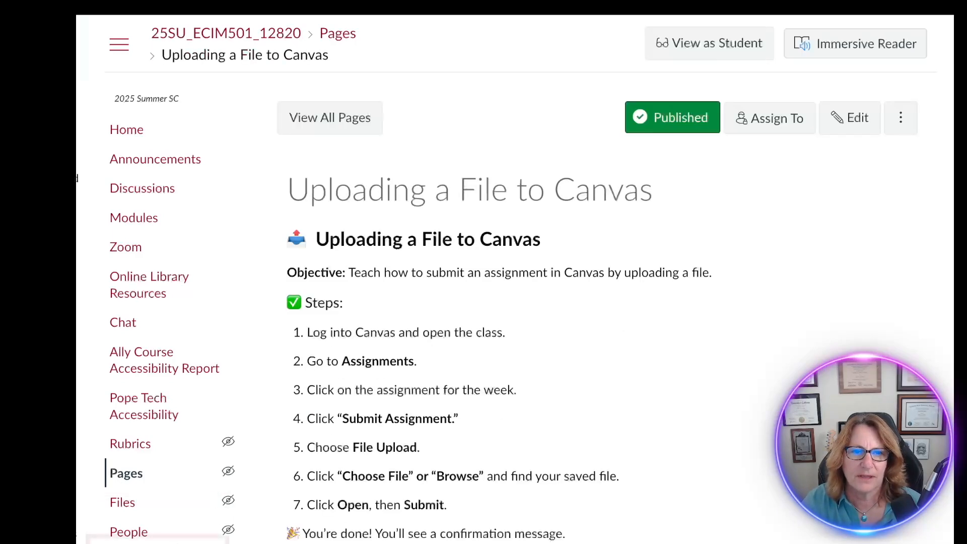
{"action": "scroll", "coordinate": [750, 466], "scroll_direction": "down", "scroll_amount": 2}
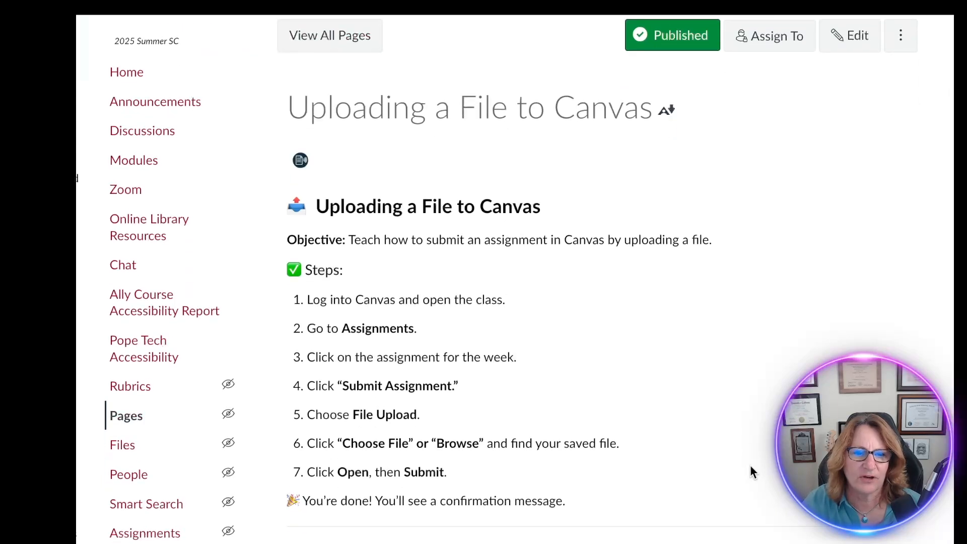
{"action": "scroll", "coordinate": [751, 472], "scroll_direction": "down", "scroll_amount": 1}
- Continue to the "Getting Organized with Files and Folders" discussion and review its instructions, example response and student replies
{"action": "left_click", "coordinate": [911, 541]}
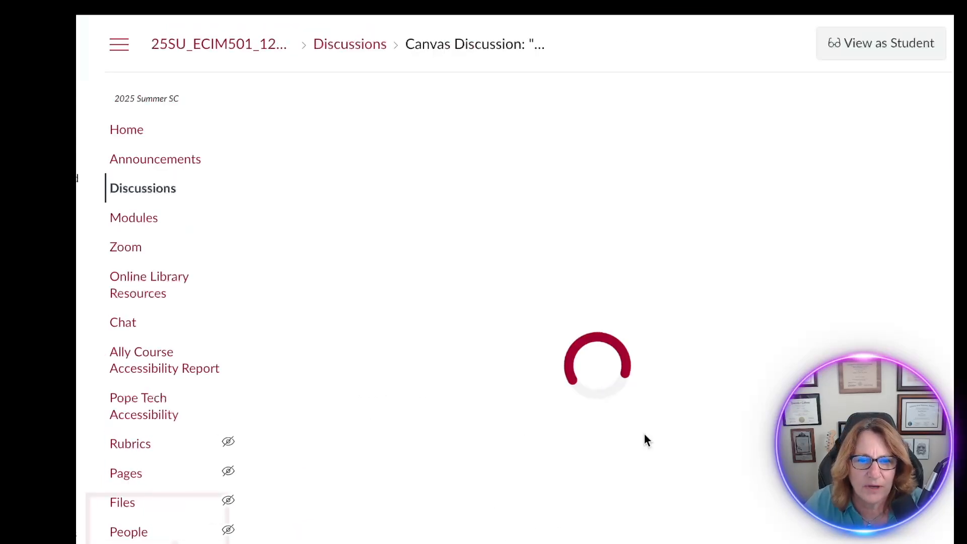
{"action": "scroll", "coordinate": [558, 434], "scroll_direction": "down", "scroll_amount": 1}
{"action": "scroll", "coordinate": [557, 431], "scroll_direction": "down", "scroll_amount": 1}
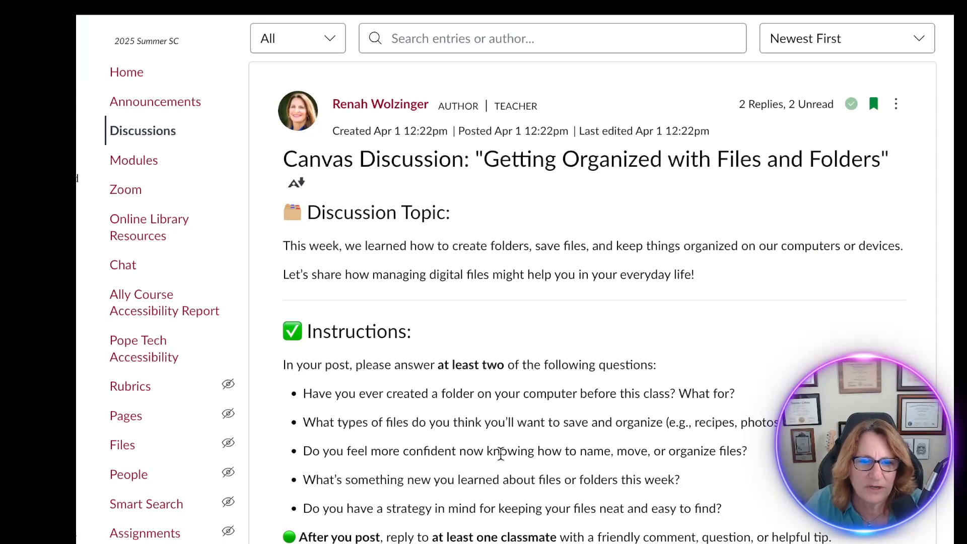
{"action": "scroll", "coordinate": [502, 452], "scroll_direction": "down", "scroll_amount": 3}
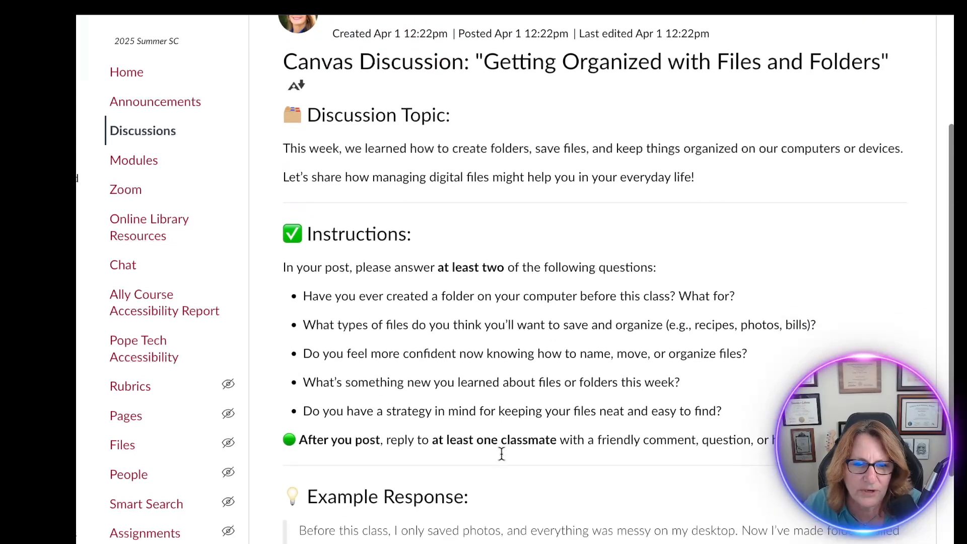
{"action": "scroll", "coordinate": [502, 453], "scroll_direction": "down", "scroll_amount": 3}
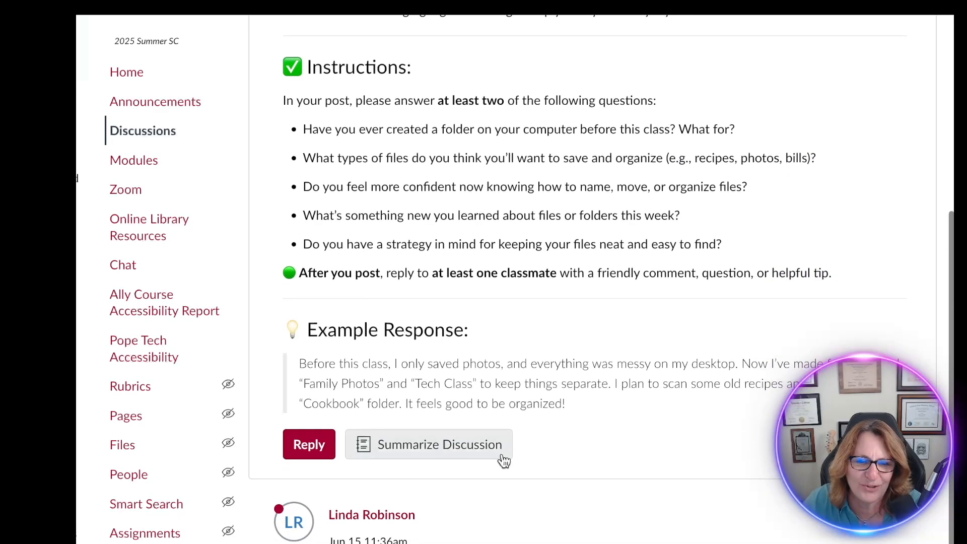
{"action": "scroll", "coordinate": [905, 526], "scroll_direction": "down", "scroll_amount": 5}
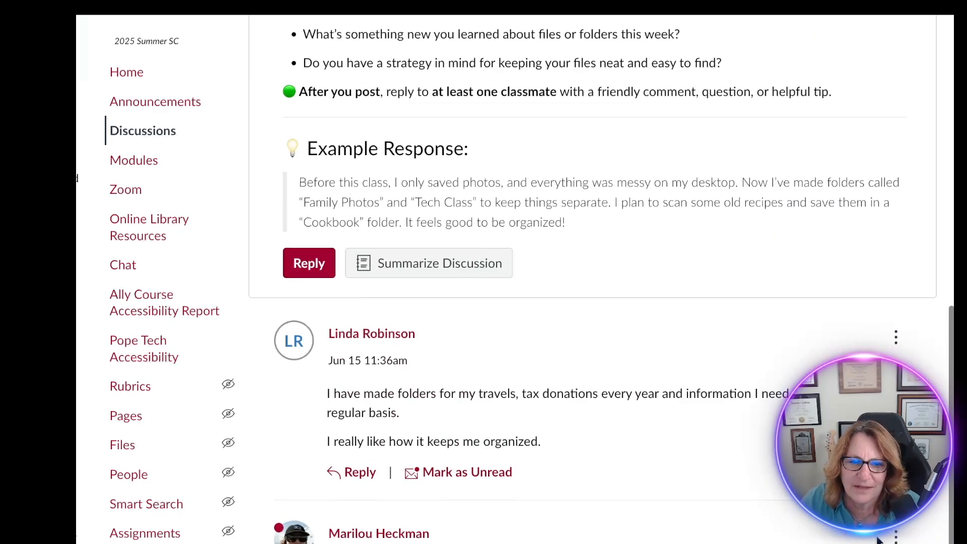
{"action": "scroll", "coordinate": [876, 538], "scroll_direction": "up", "scroll_amount": 10}
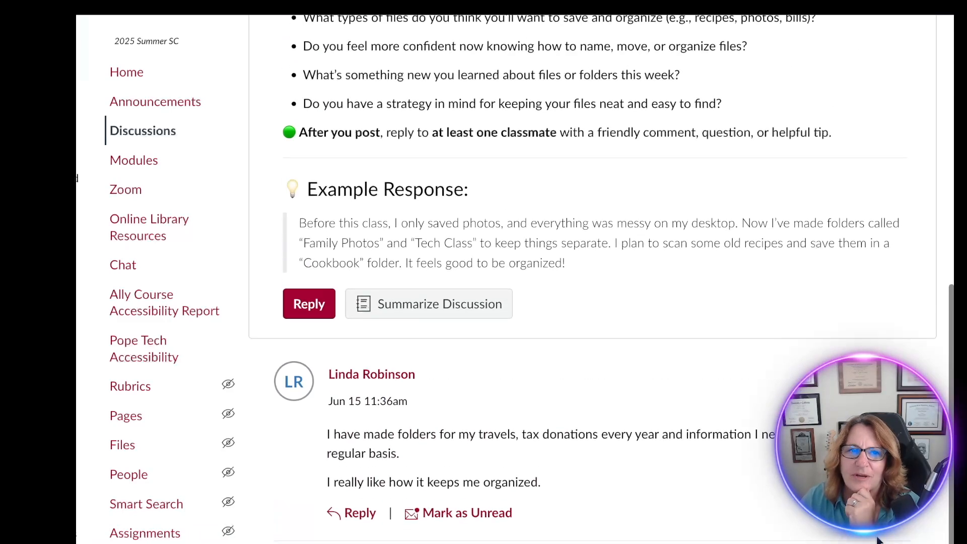
{"action": "scroll", "coordinate": [879, 539], "scroll_direction": "up", "scroll_amount": 1}
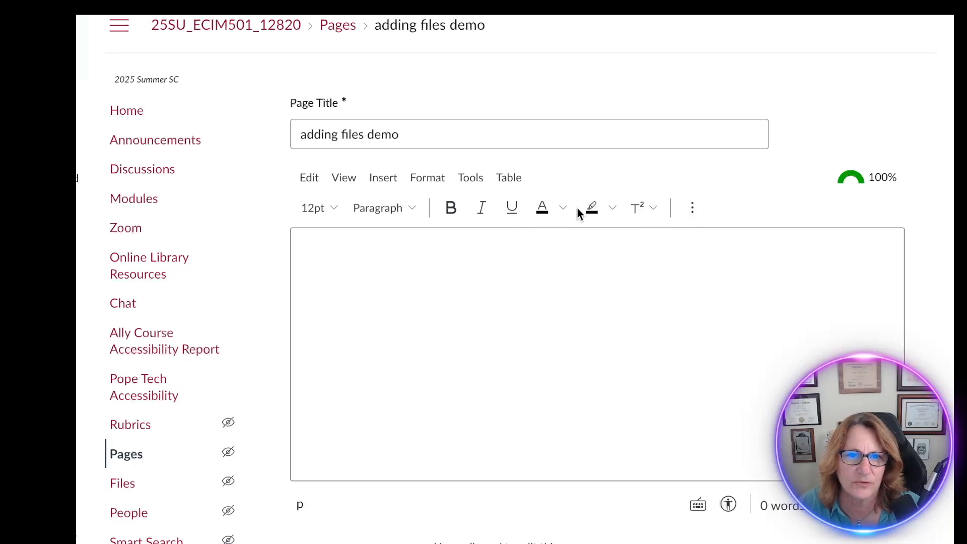
- Reveal the page editor's additional tools and look through the image, media, document and embed options
{"action": "left_click", "coordinate": [692, 209]}
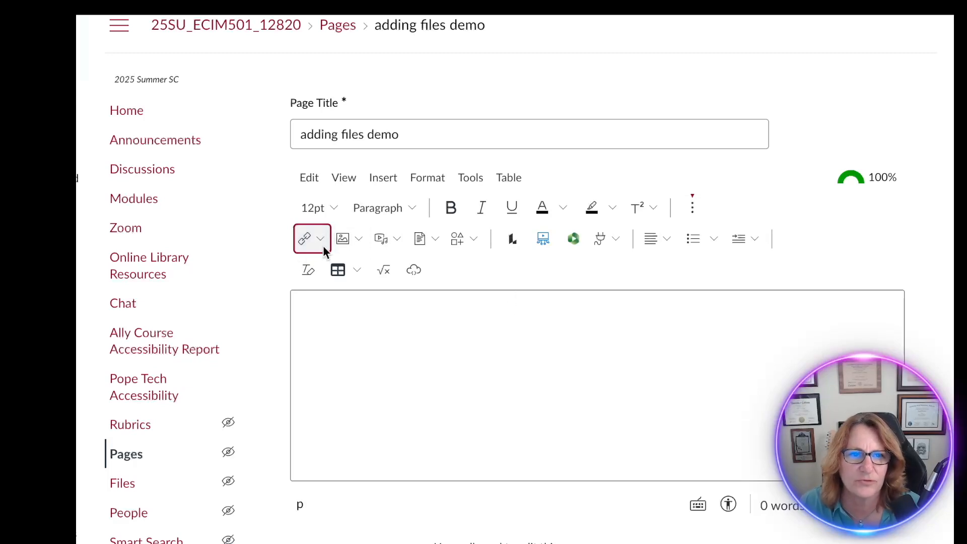
{"action": "left_click", "coordinate": [358, 240]}
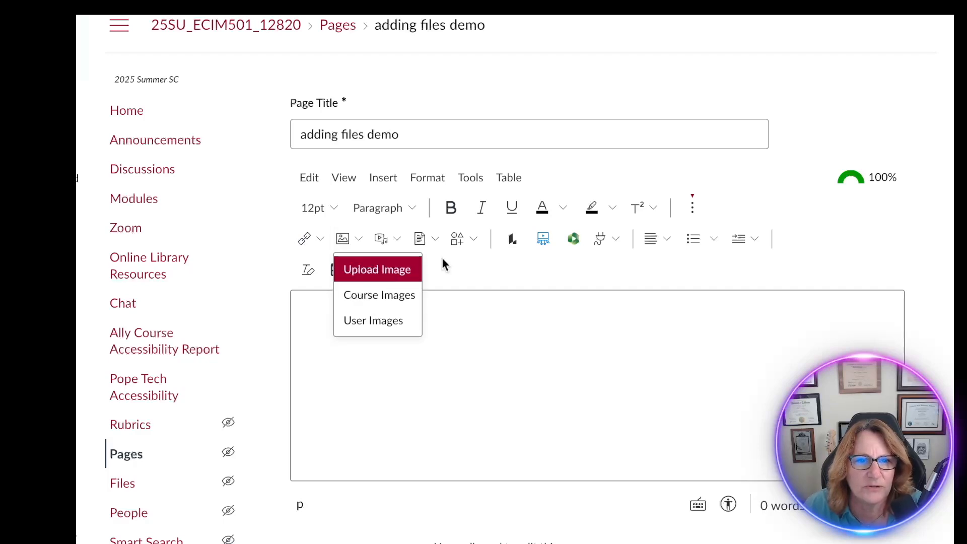
{"action": "left_click", "coordinate": [458, 260]}
{"action": "left_click", "coordinate": [401, 240]}
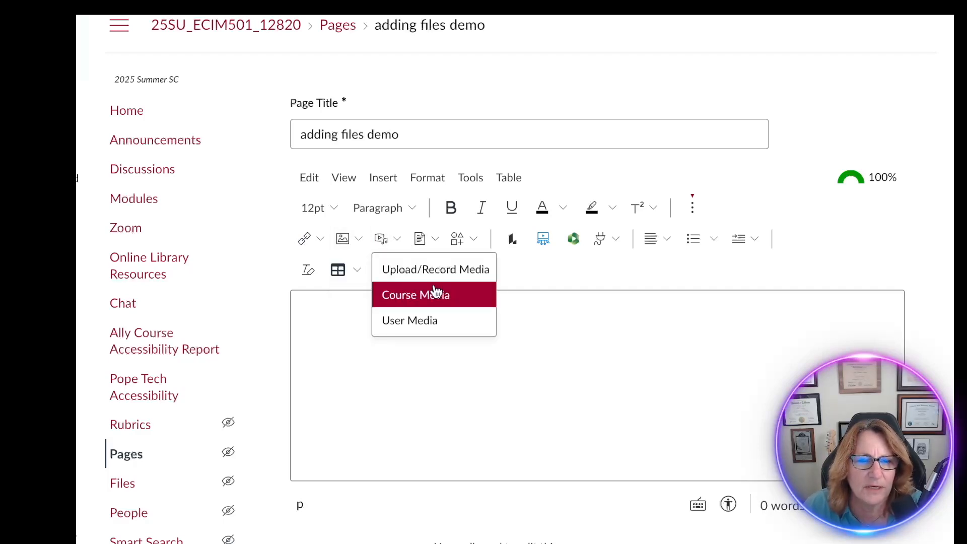
{"action": "left_click", "coordinate": [583, 319]}
{"action": "left_click", "coordinate": [435, 240]}
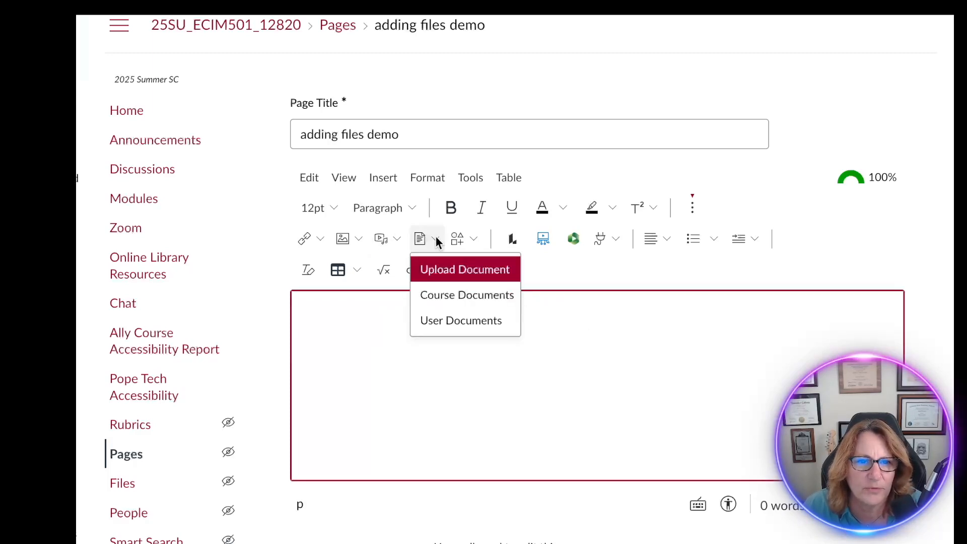
{"action": "left_click", "coordinate": [602, 315]}
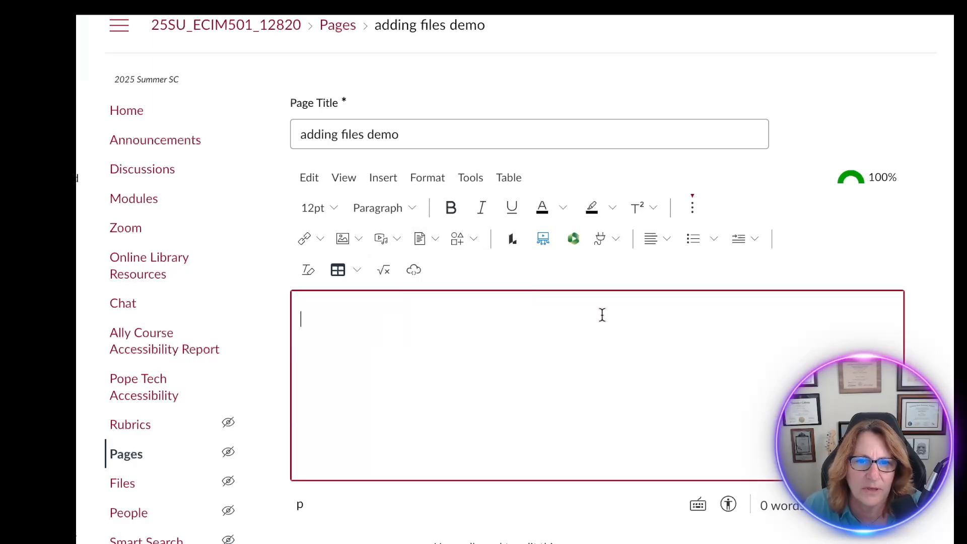
{"action": "left_click", "coordinate": [413, 271]}
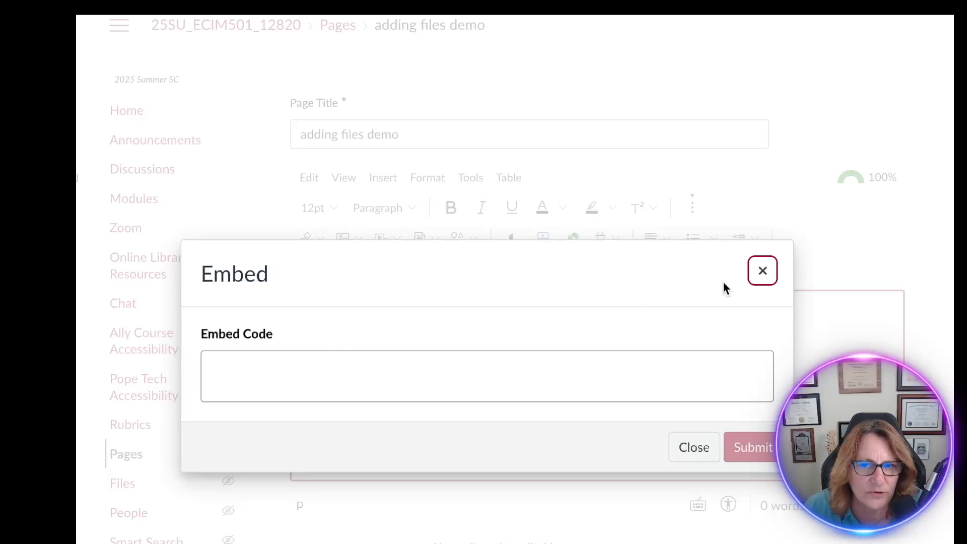
{"action": "left_click", "coordinate": [762, 271]}
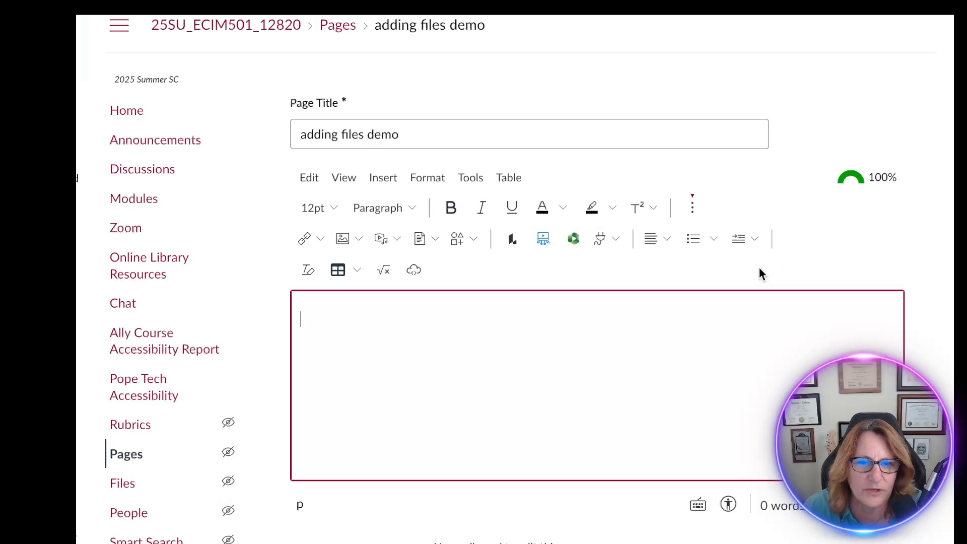
{"action": "scroll", "coordinate": [671, 317], "scroll_direction": "up", "scroll_amount": 1}
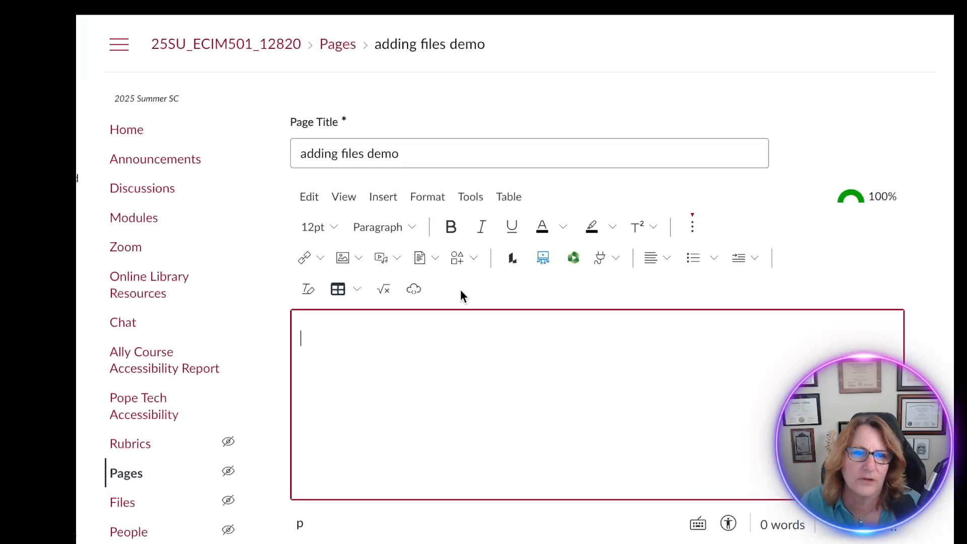
- Upload the image "Screenshot 2025-06-15 at 9.56.17 AM.png" from the computer into the body of the "adding files demo" page
{"action": "left_click", "coordinate": [358, 260]}
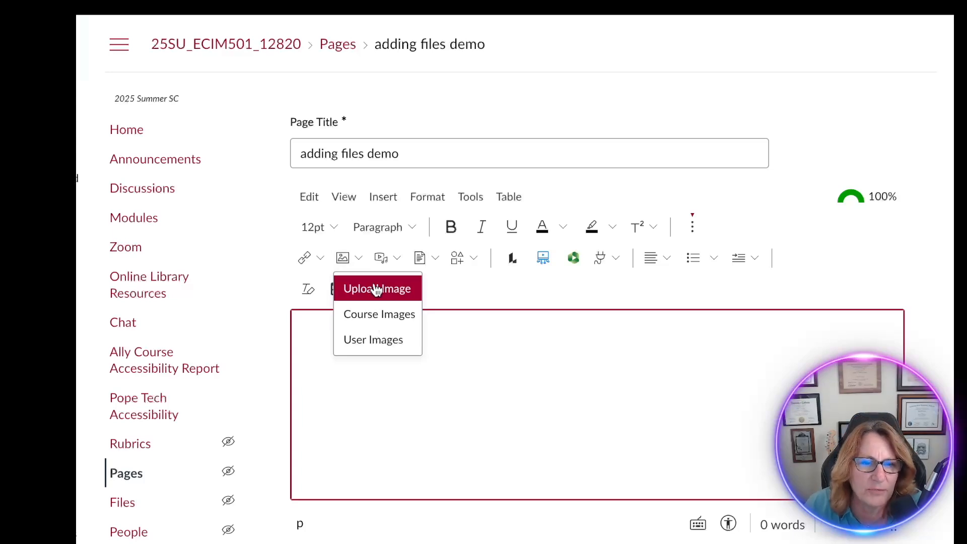
{"action": "left_click", "coordinate": [377, 292]}
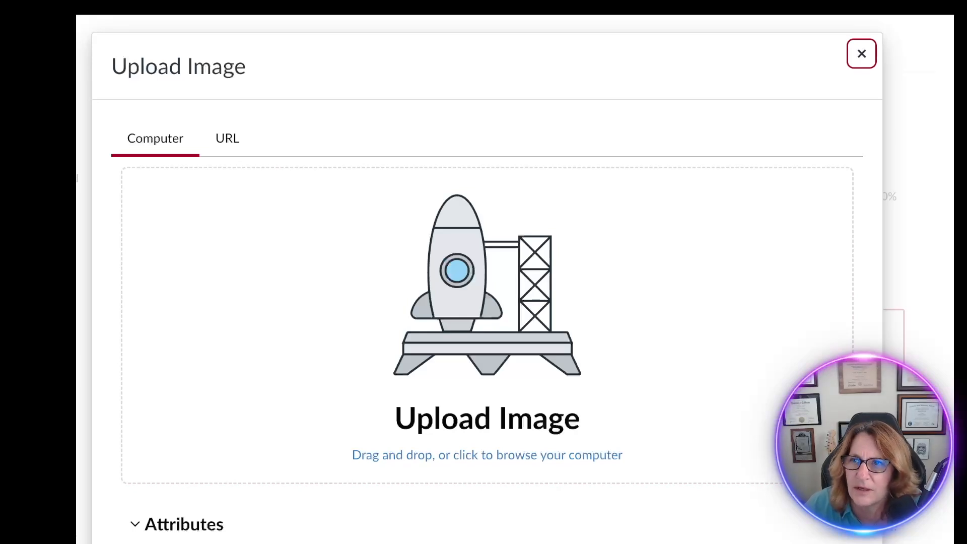
{"action": "left_click_drag", "start_coordinate": [523, 339], "coordinate": [519, 328]}
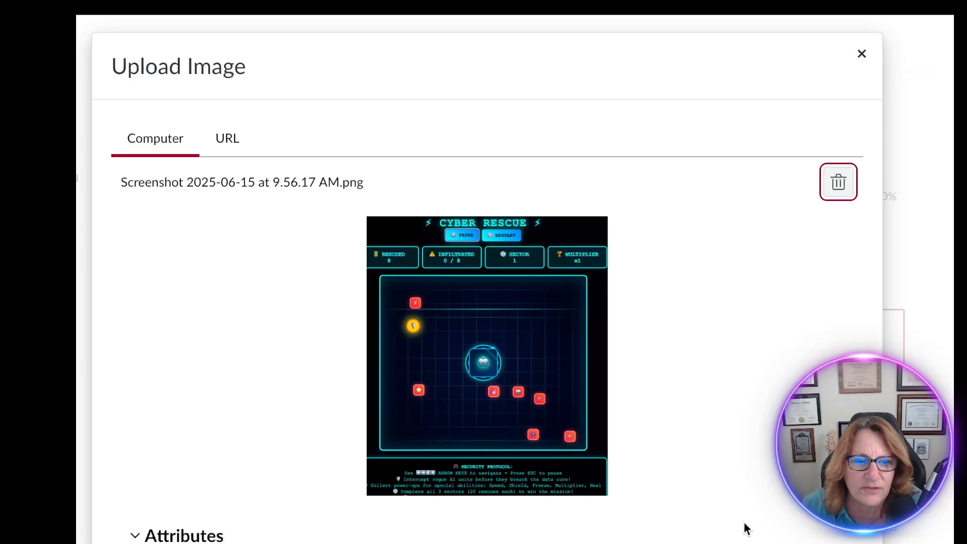
{"action": "left_click", "coordinate": [836, 542]}
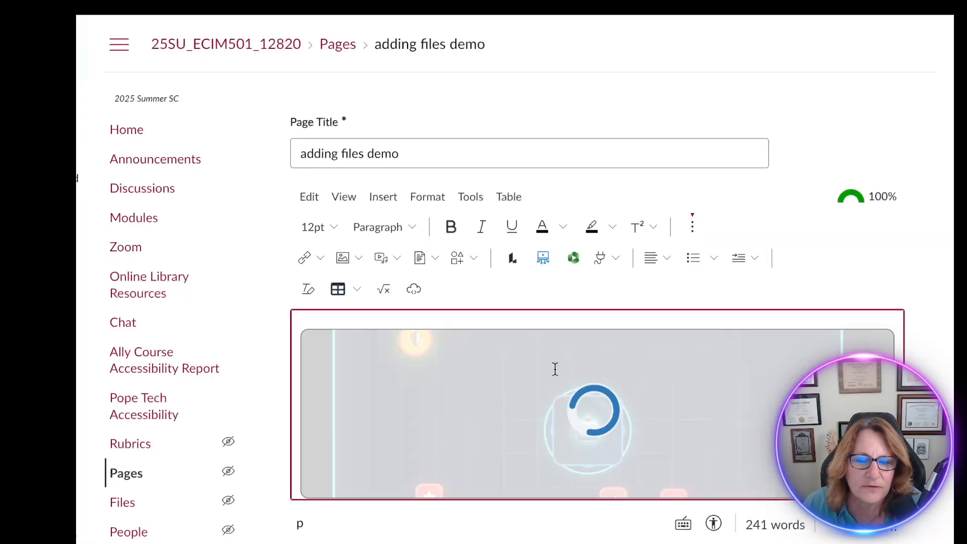
- Shrink the inserted screenshot proportionally to about half its width in the page body
{"action": "scroll", "coordinate": [555, 369], "scroll_direction": "down", "scroll_amount": 5}
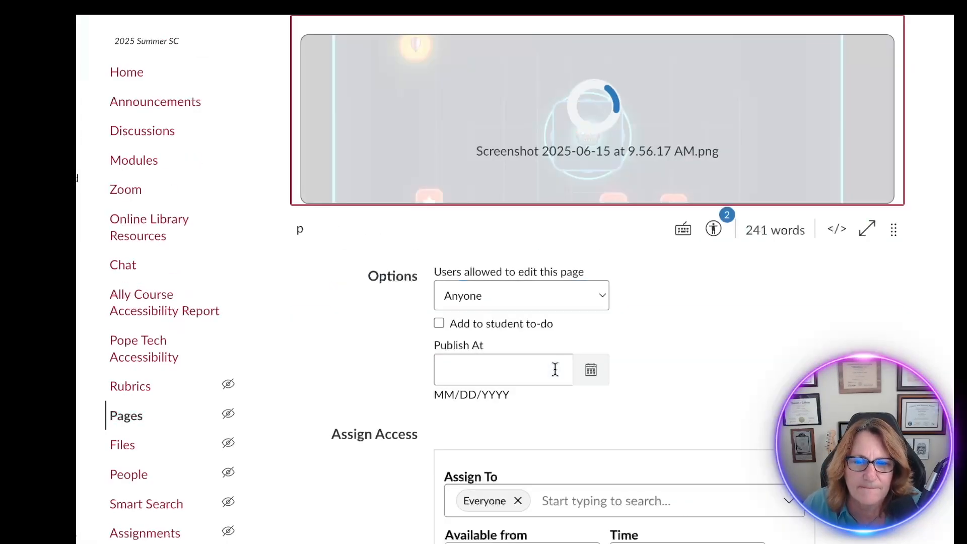
{"action": "scroll", "coordinate": [630, 302], "scroll_direction": "up", "scroll_amount": 3}
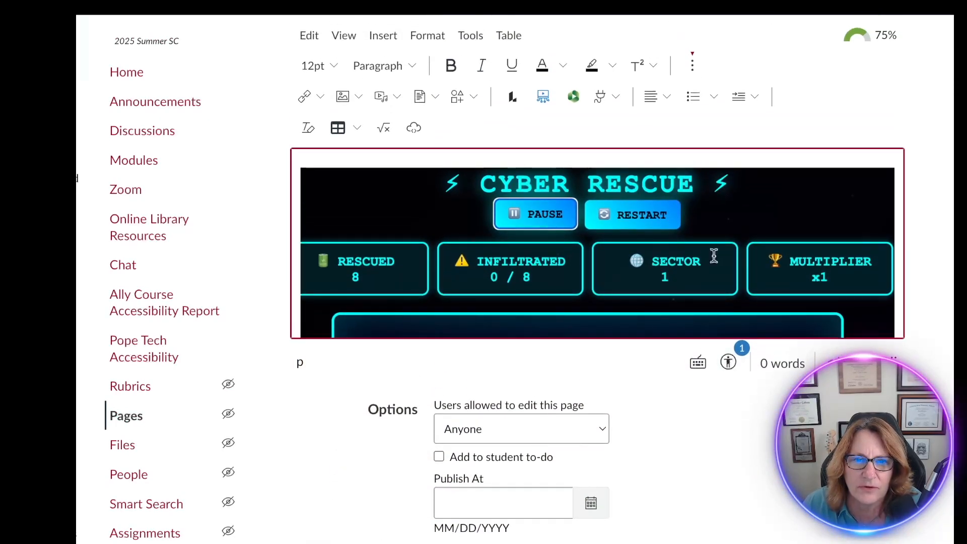
{"action": "left_click", "coordinate": [848, 187]}
{"action": "left_click_drag", "start_coordinate": [892, 167], "coordinate": [596, 230]}
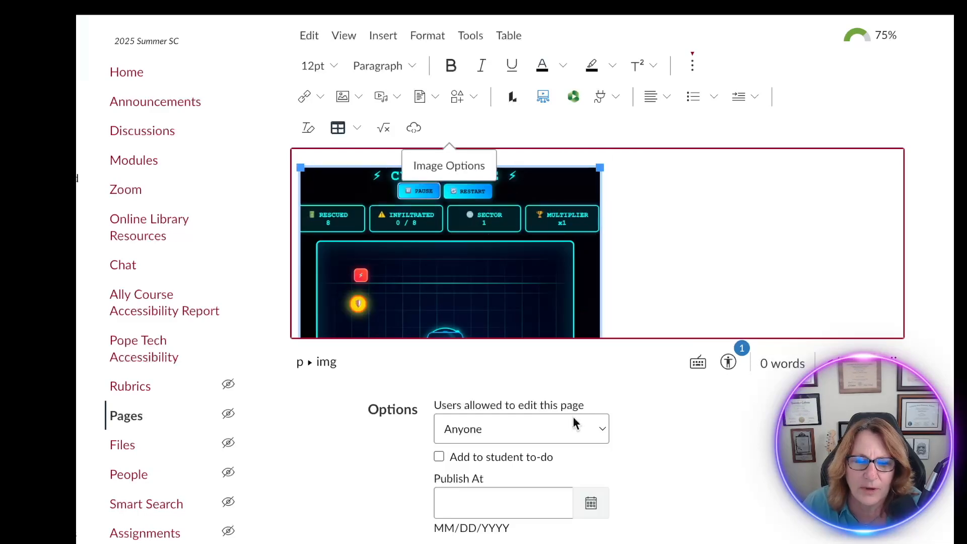
- Run the accessibility check and replace the image's alt text with the instructor's first name in possessive form followed by "games"
{"action": "left_click", "coordinate": [725, 365]}
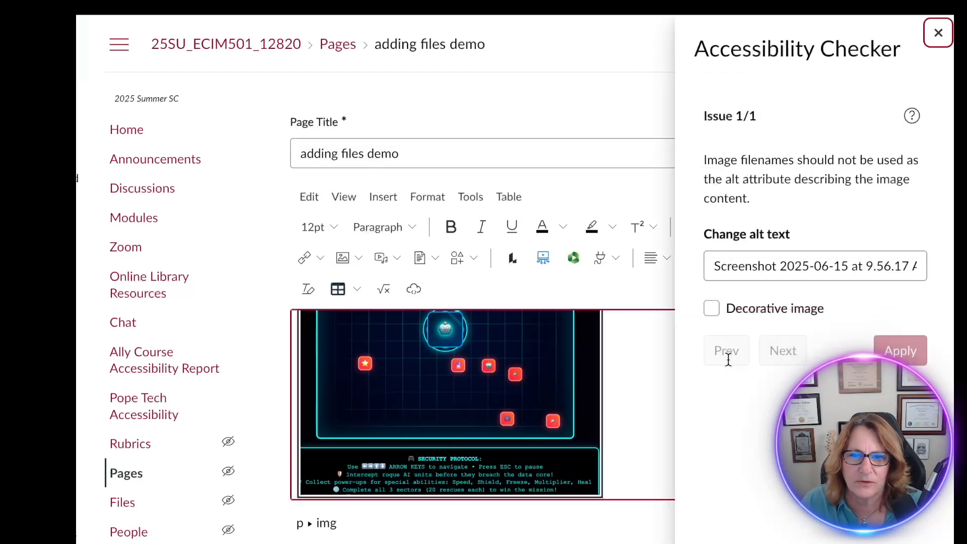
{"action": "left_click_drag", "start_coordinate": [706, 267], "coordinate": [932, 269]}
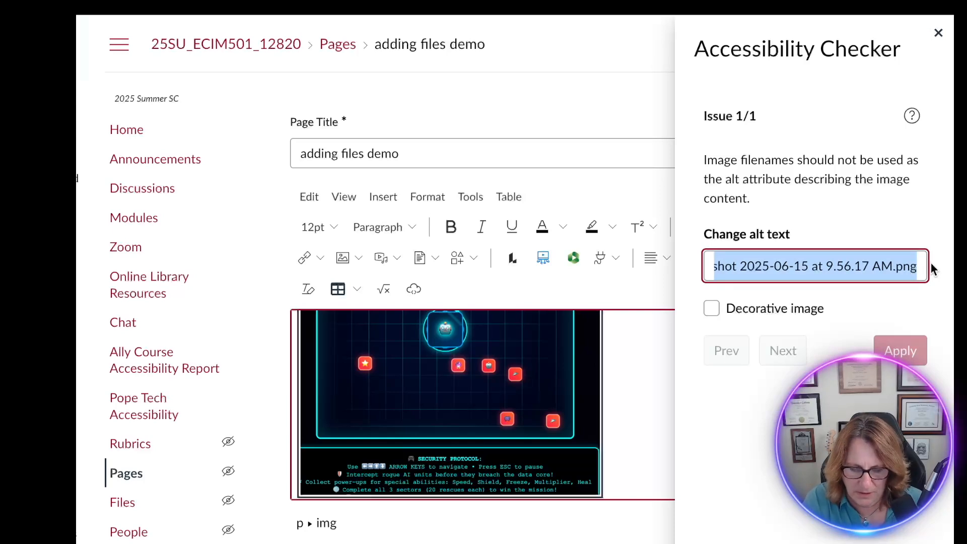
{"action": "type", "text": "rean"}
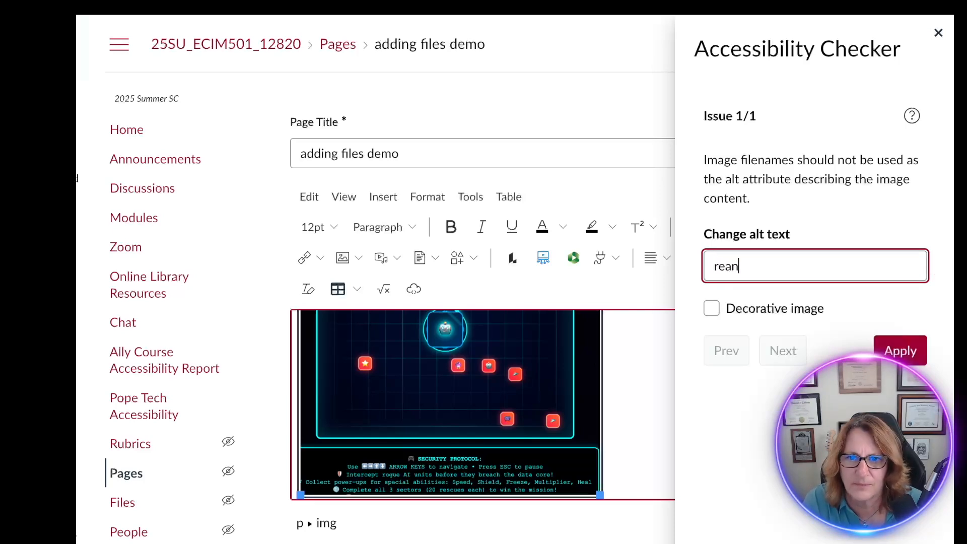
{"action": "type", "text": "nahs games"}
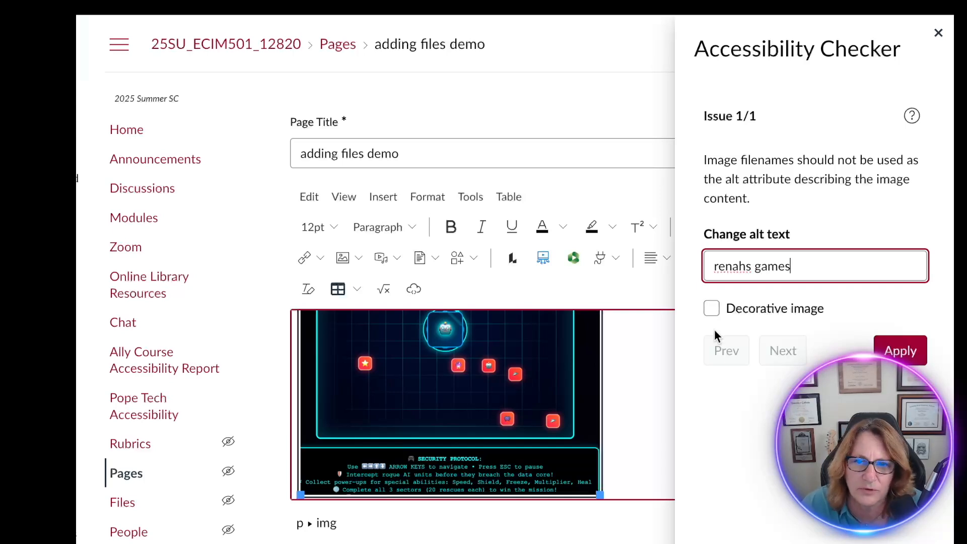
{"action": "left_click", "coordinate": [901, 352]}
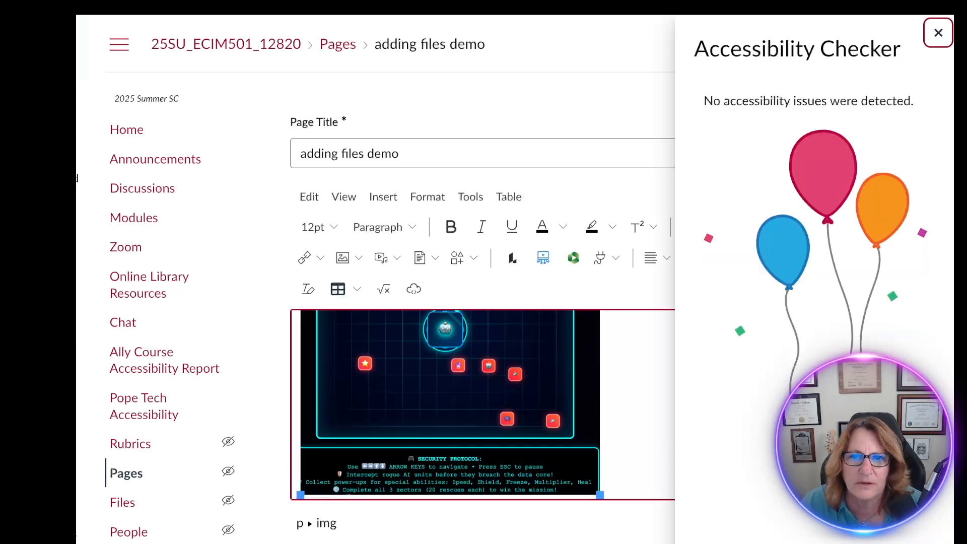
- Close the accessibility checker and shrink the game screenshot proportionally by roughly another eighth of its width
{"action": "left_click", "coordinate": [938, 33]}
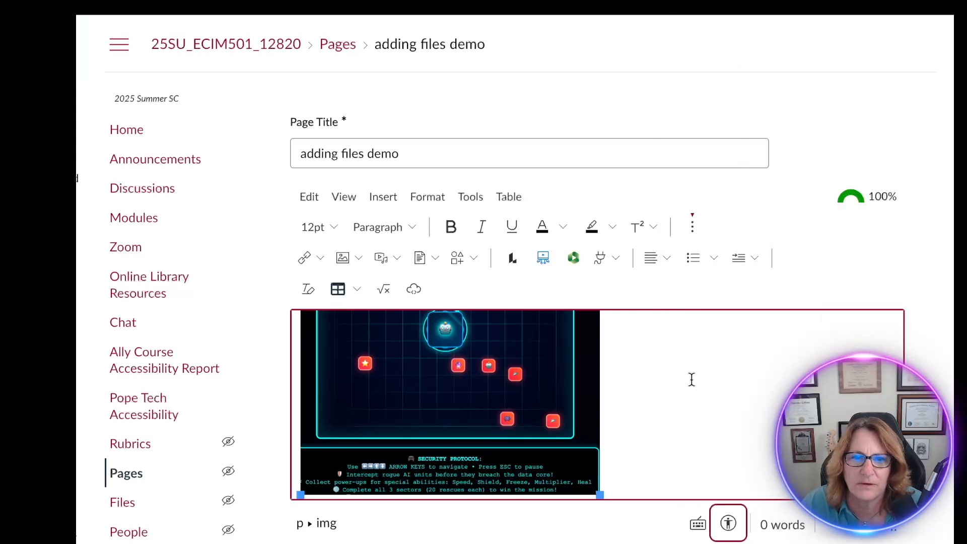
{"action": "scroll", "coordinate": [692, 379], "scroll_direction": "up", "scroll_amount": 3}
{"action": "left_click_drag", "start_coordinate": [600, 328], "coordinate": [712, 328]}
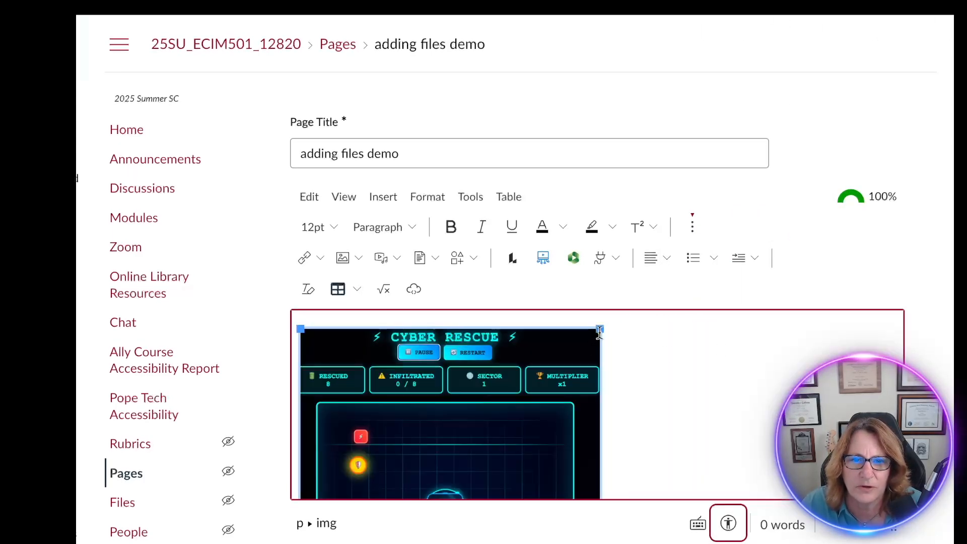
{"action": "left_click_drag", "start_coordinate": [600, 330], "coordinate": [564, 343]}
{"action": "left_click", "coordinate": [652, 378]}
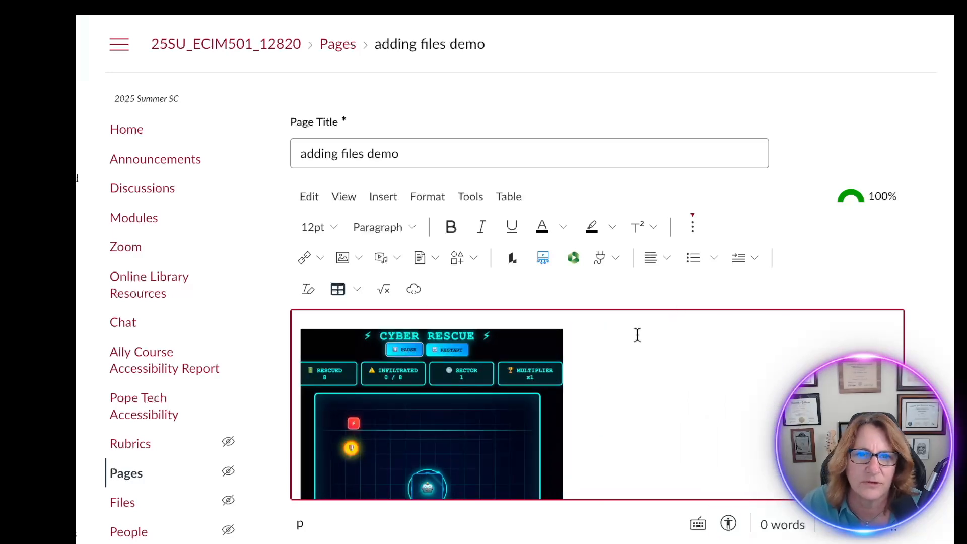
{"action": "left_click", "coordinate": [358, 259]}
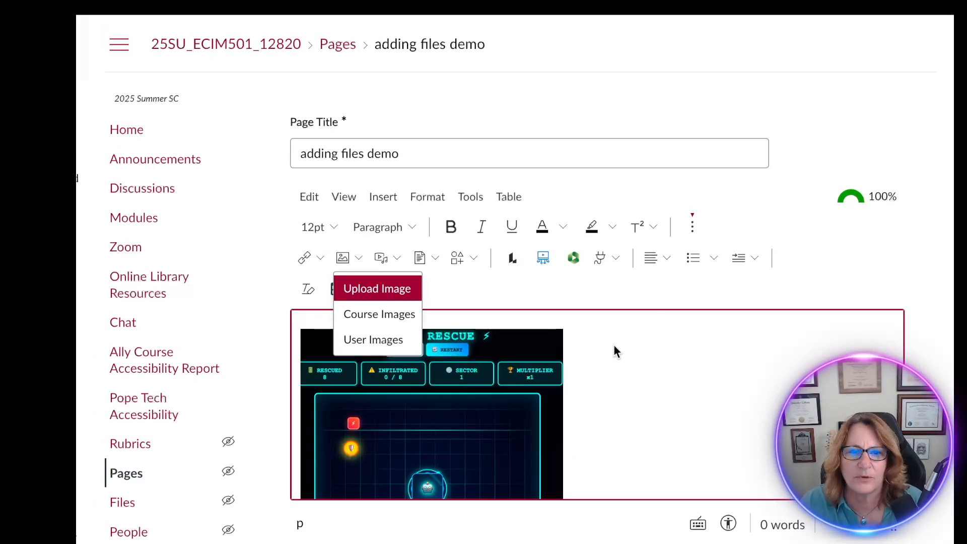
{"action": "left_click", "coordinate": [613, 326]}
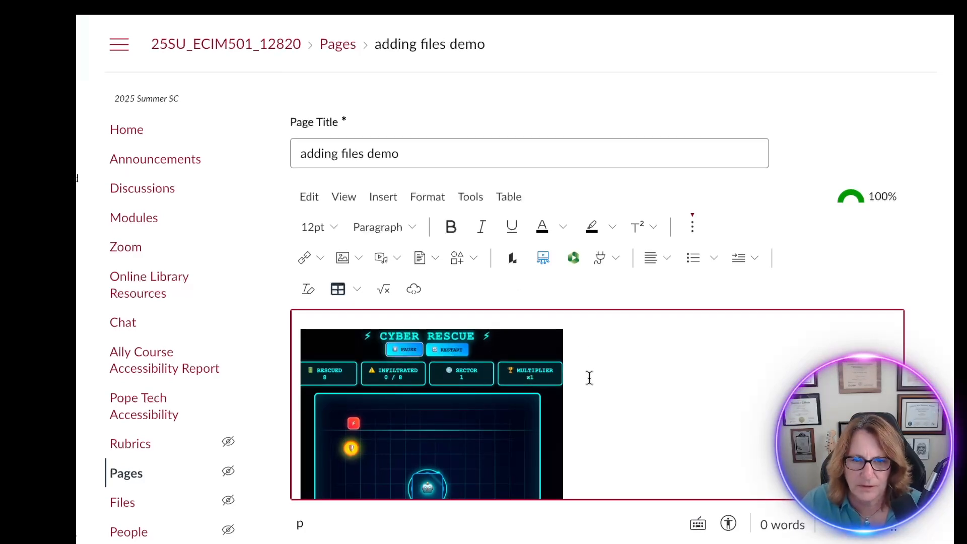
- Add the caption ".png" directly beneath the game screenshot, leaving no blank line between them and an empty line after the caption
{"action": "scroll", "coordinate": [589, 377], "scroll_direction": "down", "scroll_amount": 5}
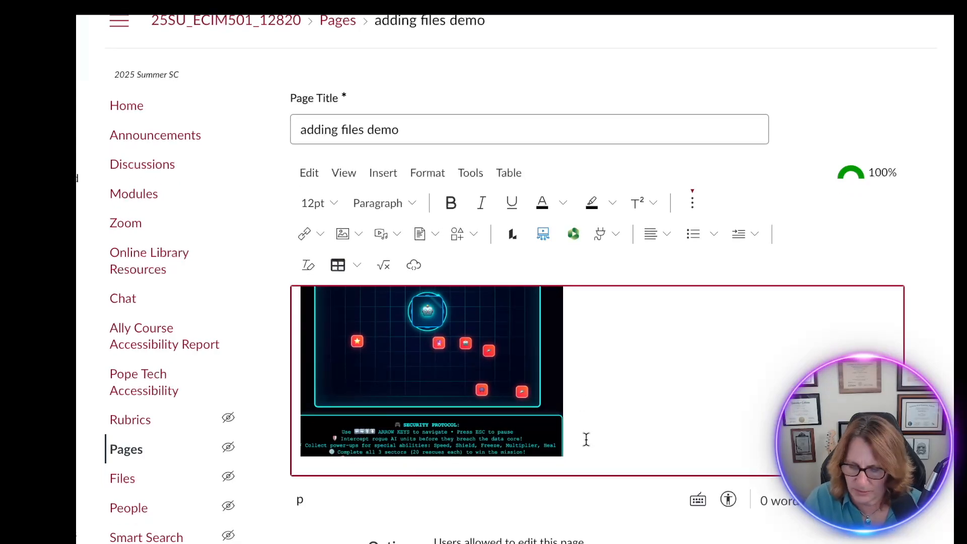
{"action": "scroll", "coordinate": [585, 441], "scroll_direction": "down", "scroll_amount": 1}
{"action": "type", "text": "png"}
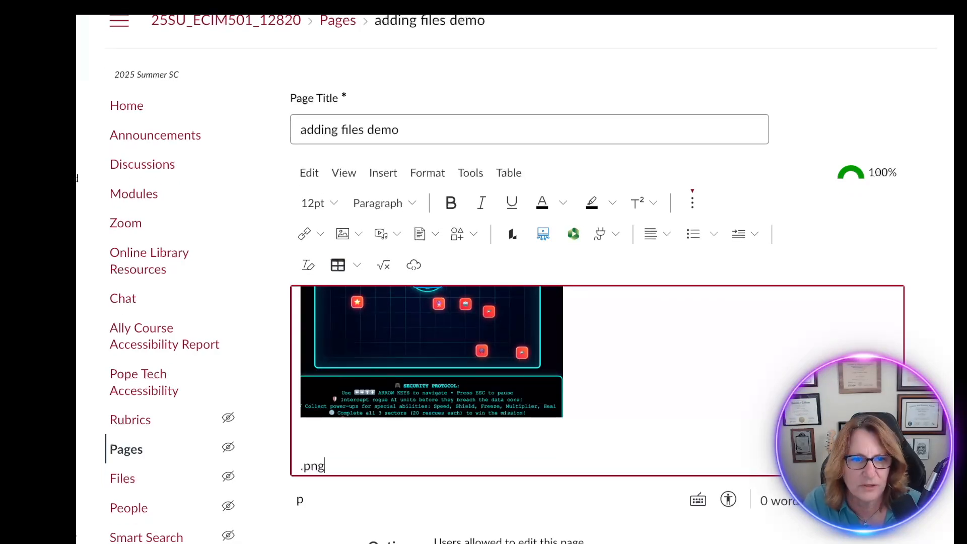
{"action": "key", "text": "Return"}
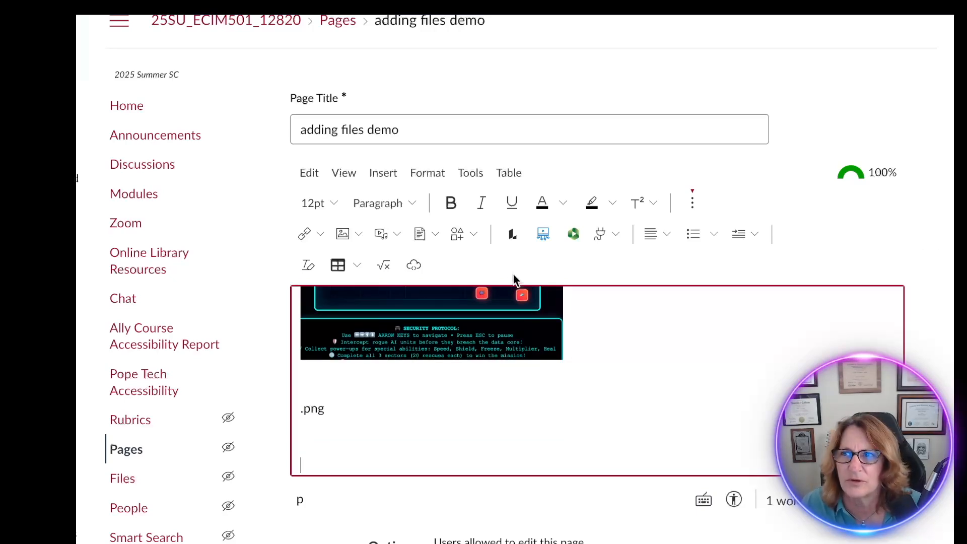
{"action": "left_click", "coordinate": [319, 388]}
{"action": "left_click", "coordinate": [309, 393]}
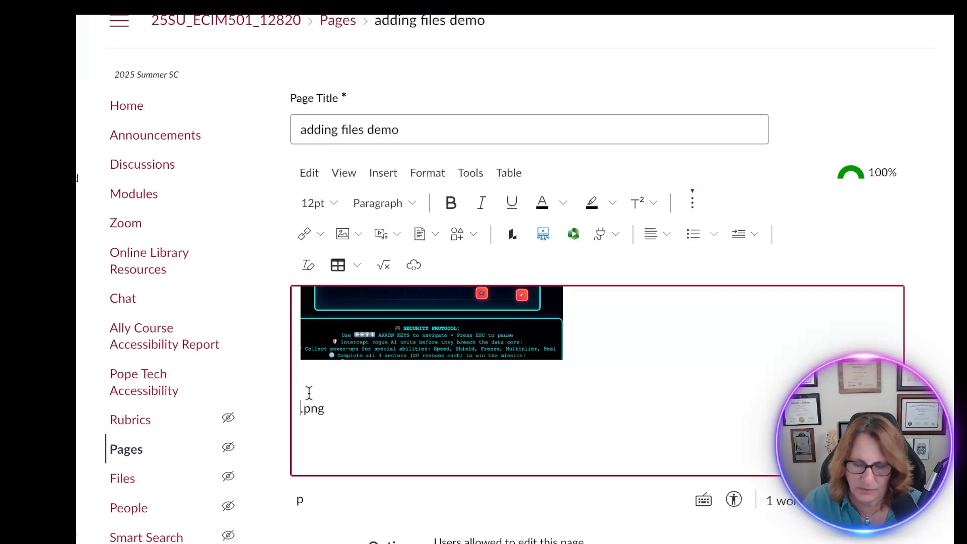
{"action": "key", "text": "BackSpace"}
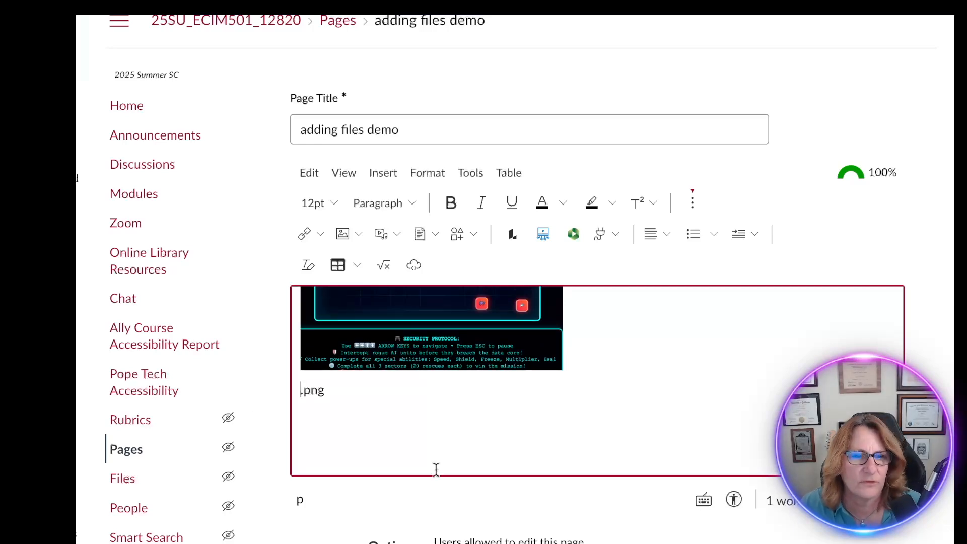
{"action": "key", "text": "Return"}
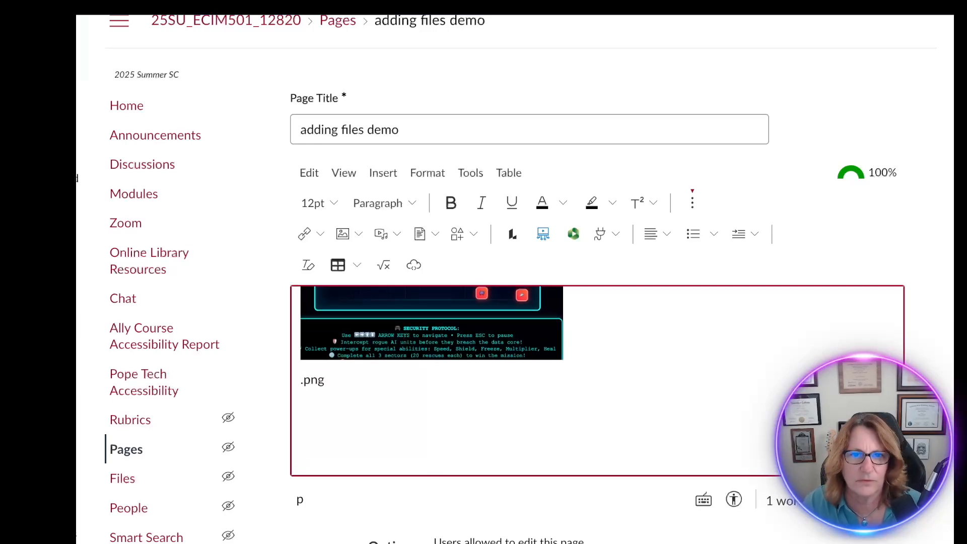
- Upload the instructor's portrait JPEG from the computer into the page body beneath the ".png" caption
{"action": "left_click", "coordinate": [351, 235]}
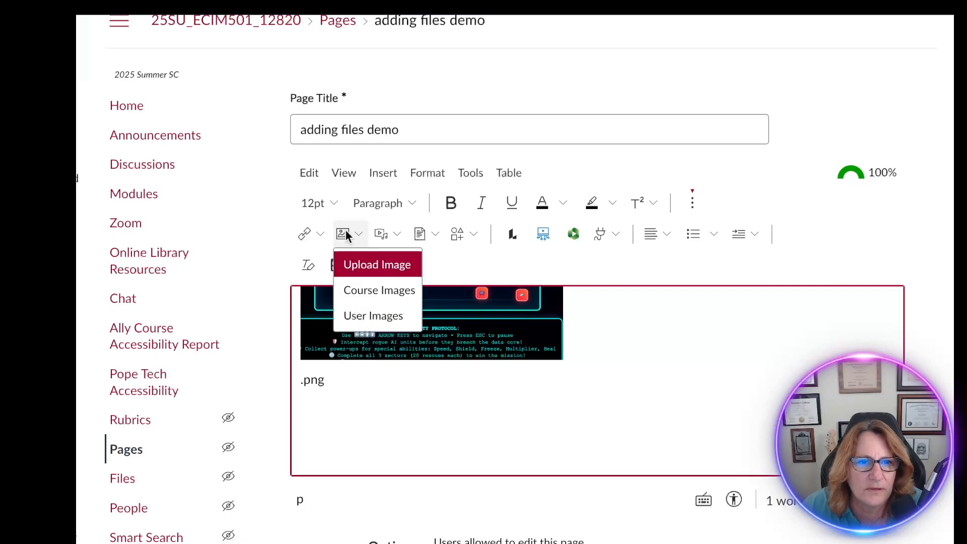
{"action": "left_click", "coordinate": [356, 263]}
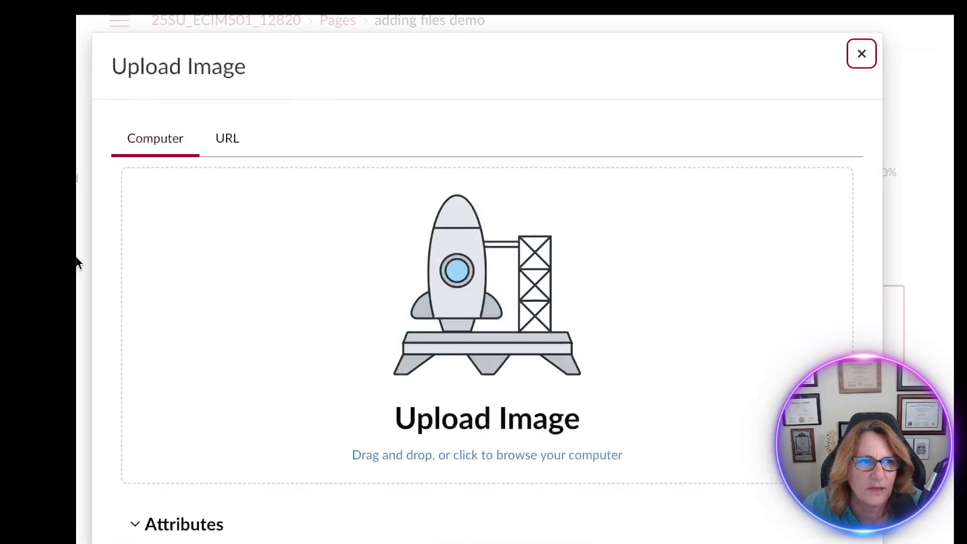
{"action": "left_click_drag", "start_coordinate": [78, 314], "coordinate": [334, 313]}
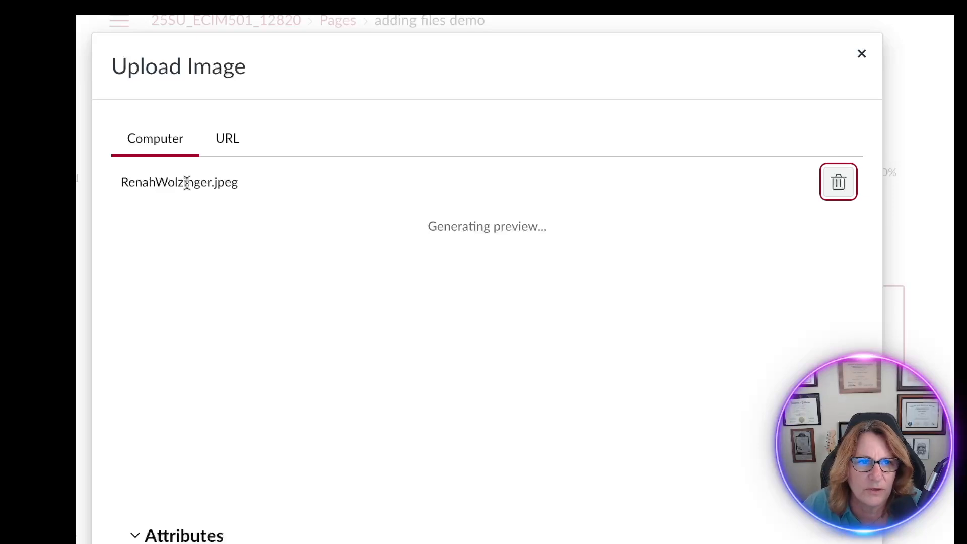
{"action": "left_click", "coordinate": [831, 543]}
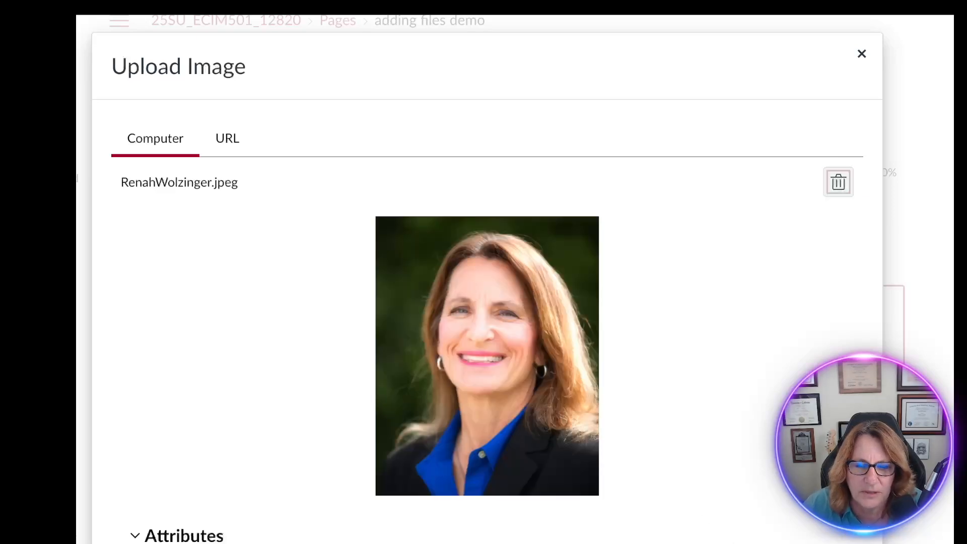
{"action": "scroll", "coordinate": [609, 375], "scroll_direction": "down", "scroll_amount": 5}
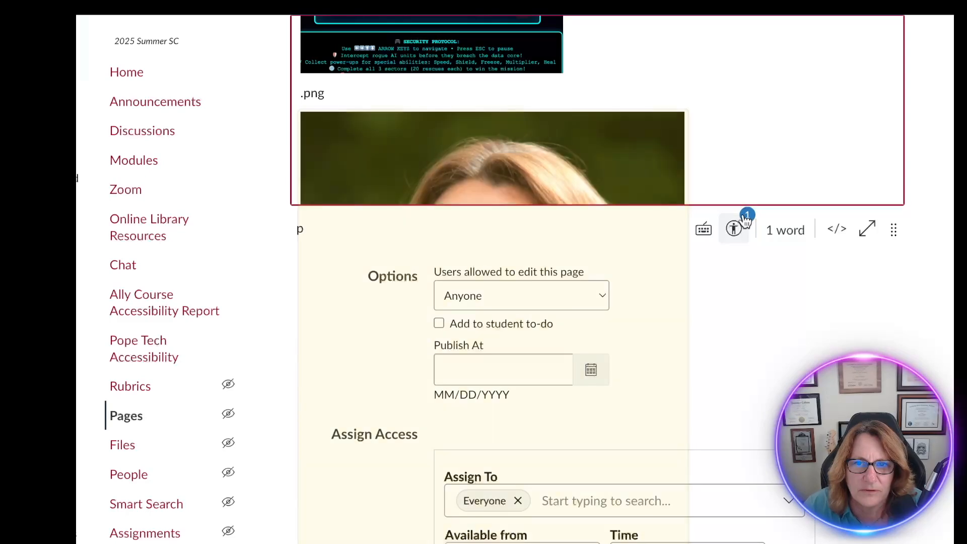
- Run the accessibility check and strip the ".jpeg" extension from the portrait's alt text, leaving only the instructor's full name
{"action": "left_click", "coordinate": [734, 228]}
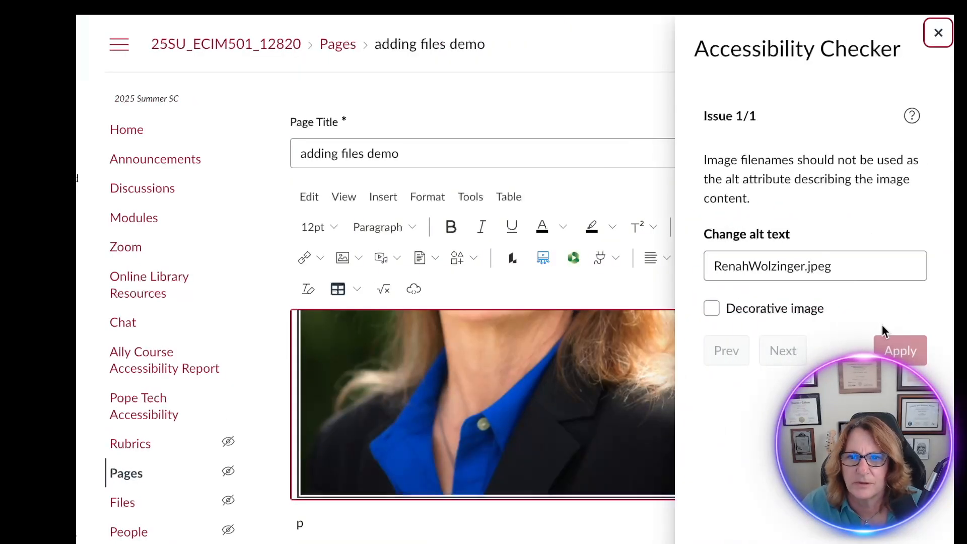
{"action": "left_click", "coordinate": [804, 264]}
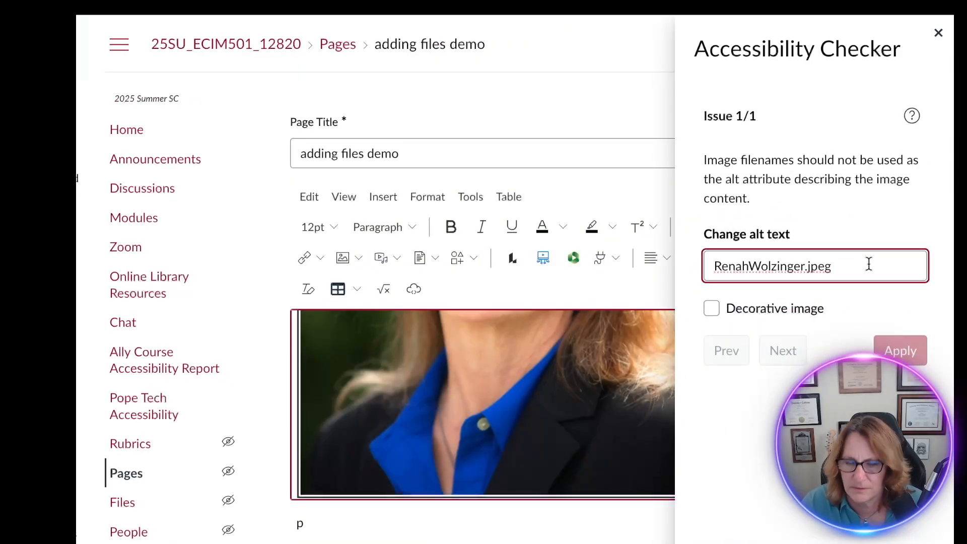
{"action": "key", "text": "BackSpace"}
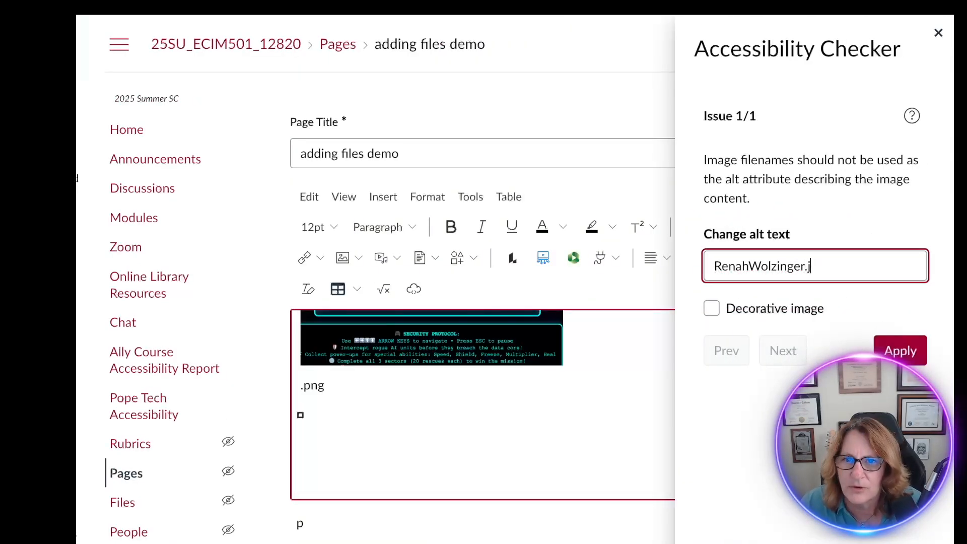
{"action": "key", "text": "BackSpace"}
{"action": "left_click", "coordinate": [752, 266]}
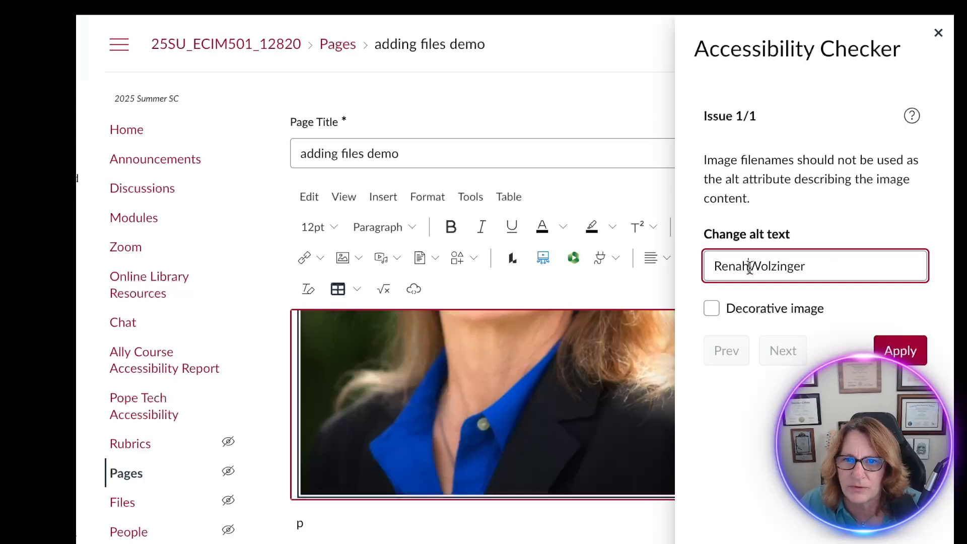
{"action": "left_click", "coordinate": [900, 351]}
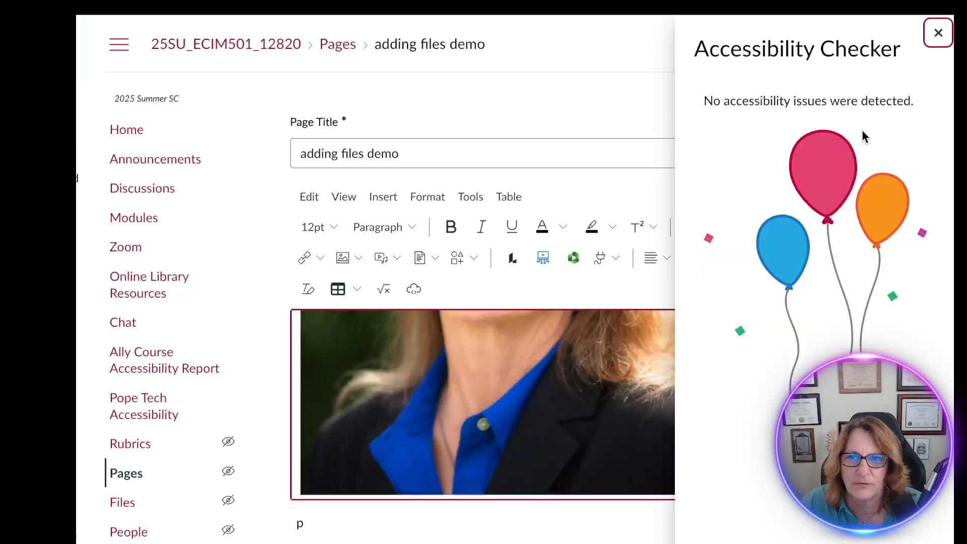
{"action": "left_click", "coordinate": [938, 34]}
- Shrink the inserted portrait proportionally to about 60% of its width in the page body
{"action": "scroll", "coordinate": [695, 394], "scroll_direction": "up", "scroll_amount": 5}
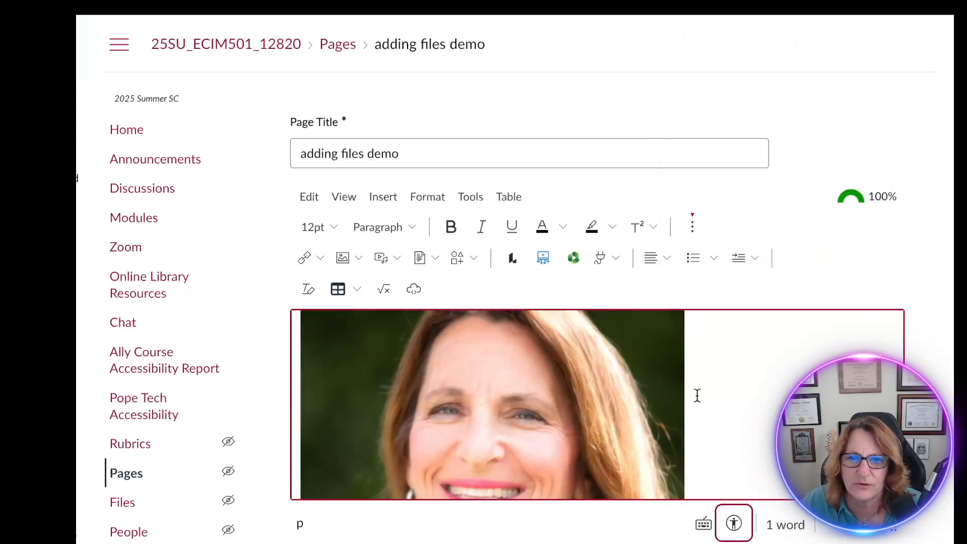
{"action": "scroll", "coordinate": [697, 395], "scroll_direction": "up", "scroll_amount": 3}
{"action": "left_click", "coordinate": [656, 439]}
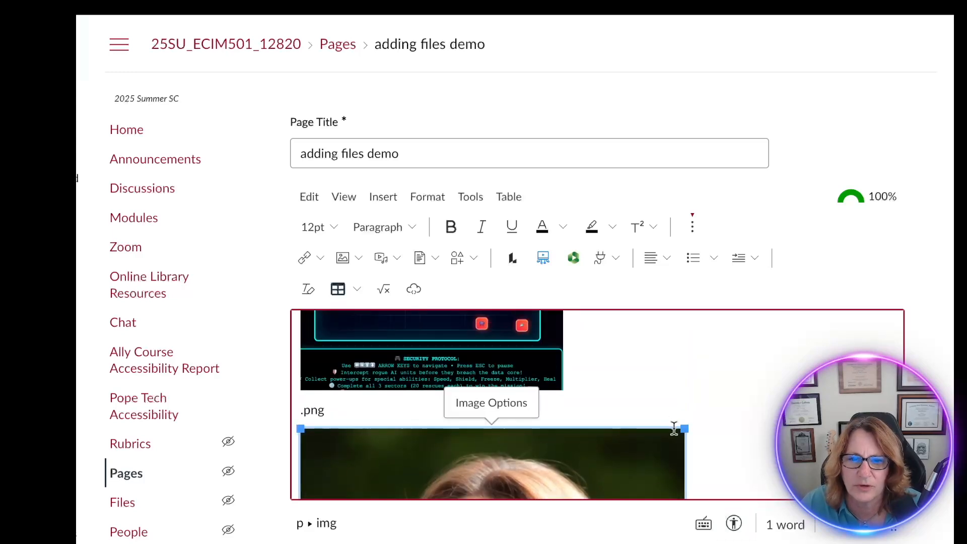
{"action": "left_click_drag", "start_coordinate": [686, 429], "coordinate": [528, 452]}
{"action": "left_click", "coordinate": [611, 389]}
- Add the caption ".jpg" beneath the portrait, followed by an empty line
{"action": "scroll", "coordinate": [614, 396], "scroll_direction": "down", "scroll_amount": 3}
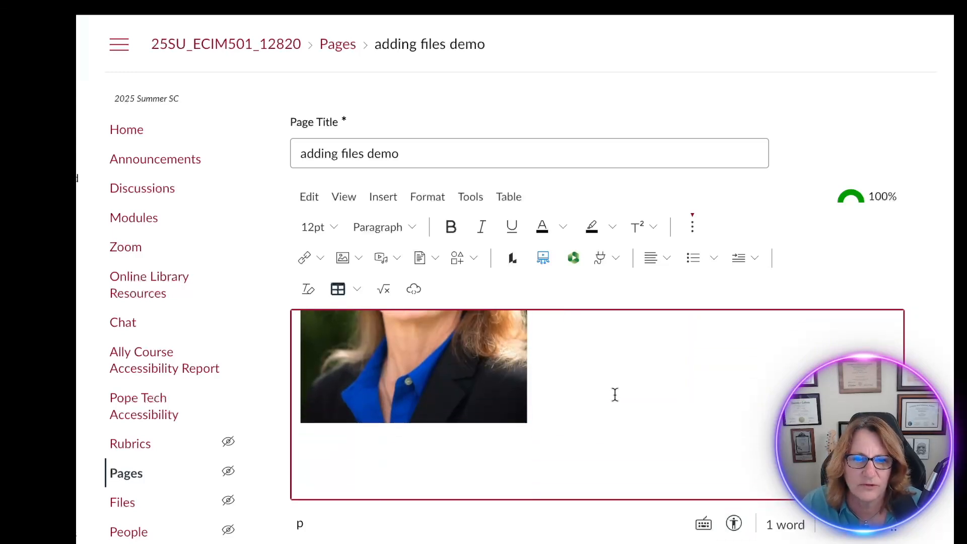
{"action": "key", "text": "Return"}
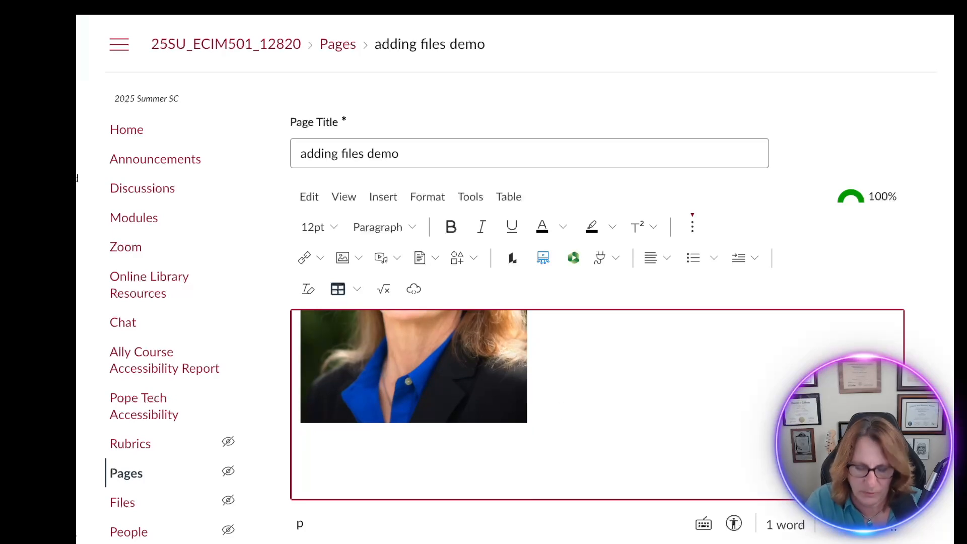
{"action": "type", "text": ".jpg"}
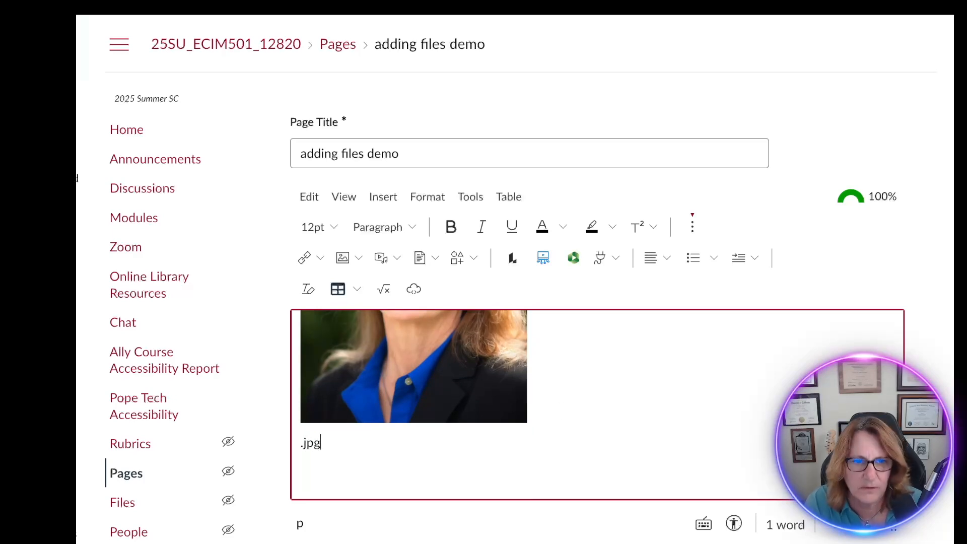
{"action": "key", "text": "Return"}
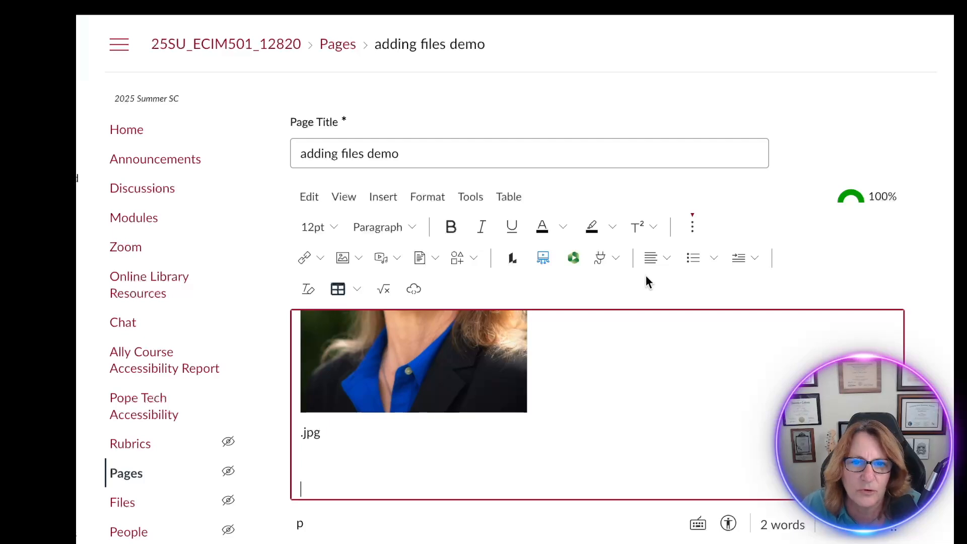
- Upload the document "Emeritus AI and Fianance.docx" from the computer as a link beneath the ".jpg" caption
{"action": "left_click", "coordinate": [419, 258]}
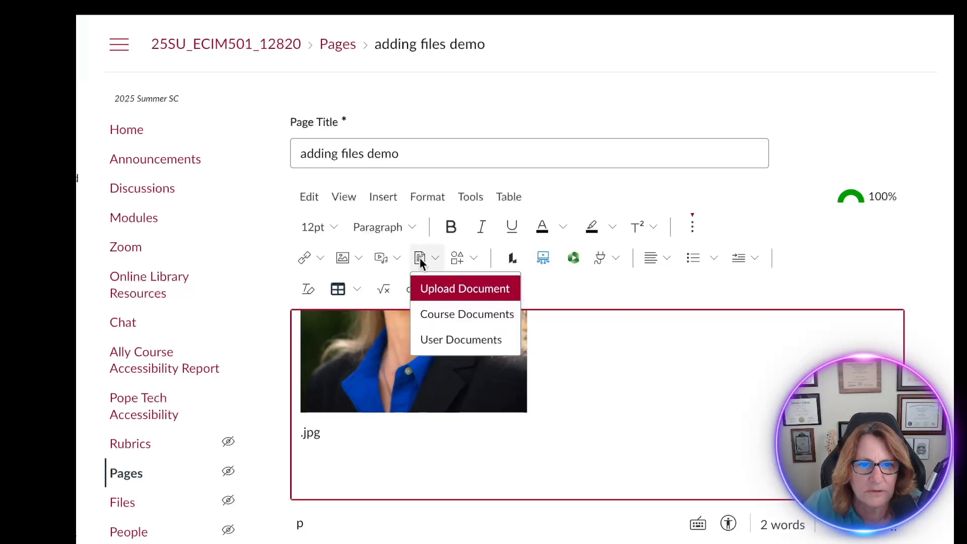
{"action": "left_click", "coordinate": [448, 288]}
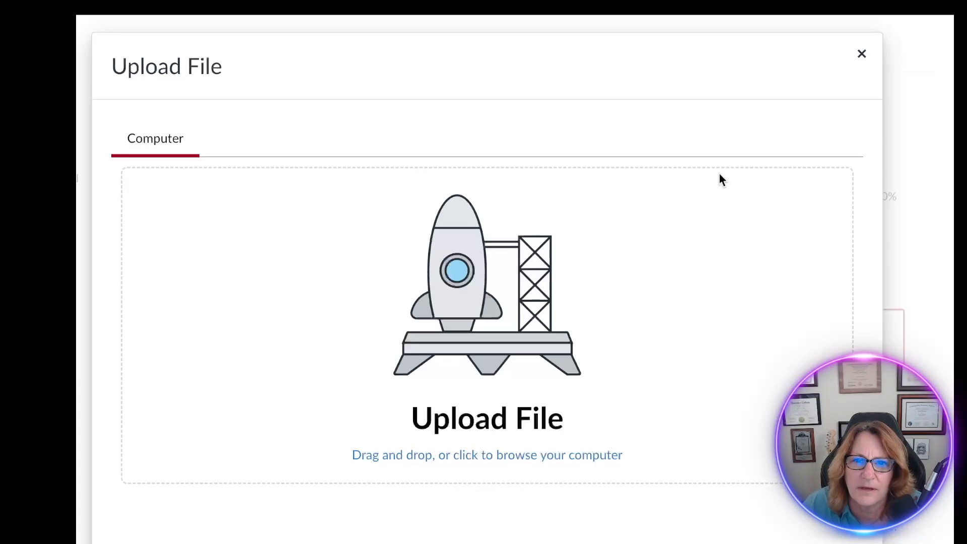
{"action": "left_click_drag", "start_coordinate": [715, 153], "coordinate": [537, 341]}
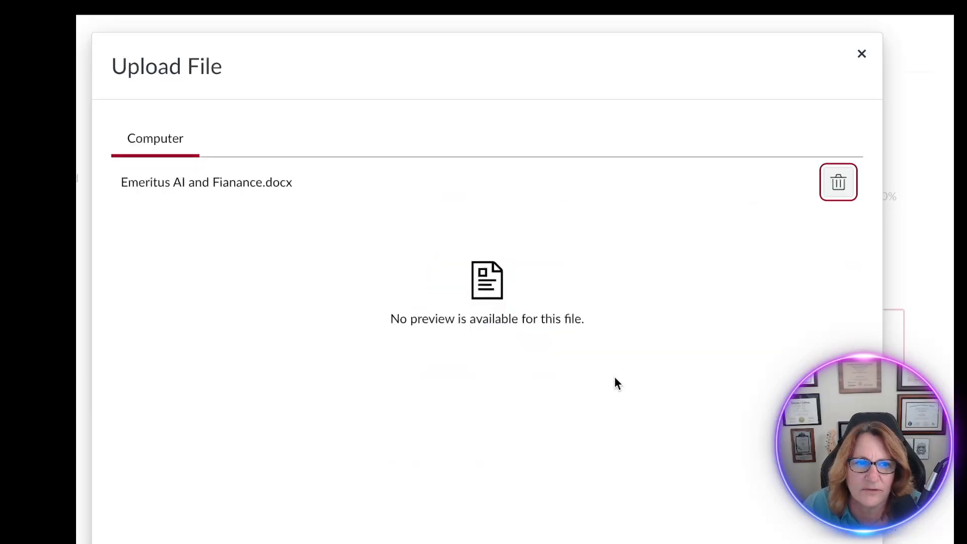
{"action": "left_click", "coordinate": [846, 543]}
{"action": "scroll", "coordinate": [636, 447], "scroll_direction": "down", "scroll_amount": 2}
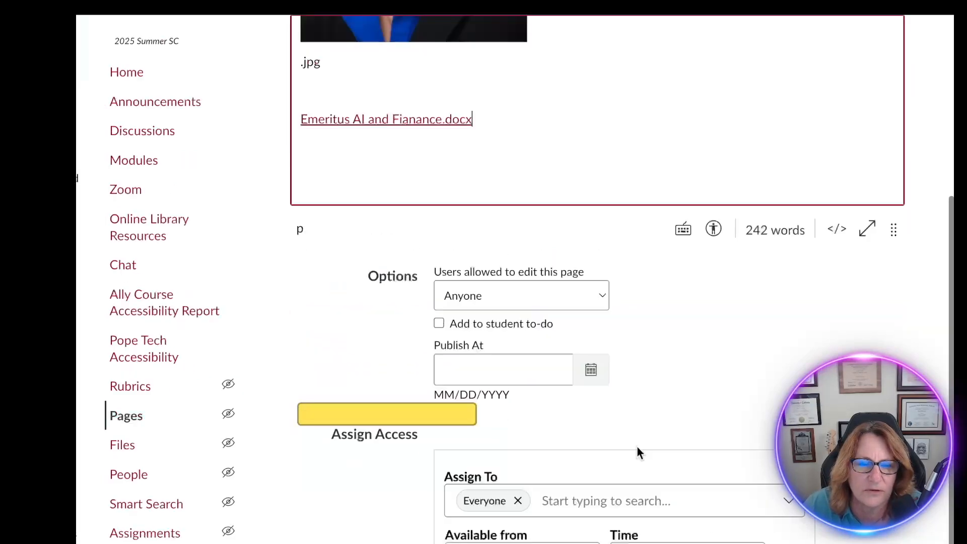
- Correct the spelling in the document's link text so it reads "Emeritus AI and Finance.docx"
{"action": "scroll", "coordinate": [510, 303], "scroll_direction": "up", "scroll_amount": 2}
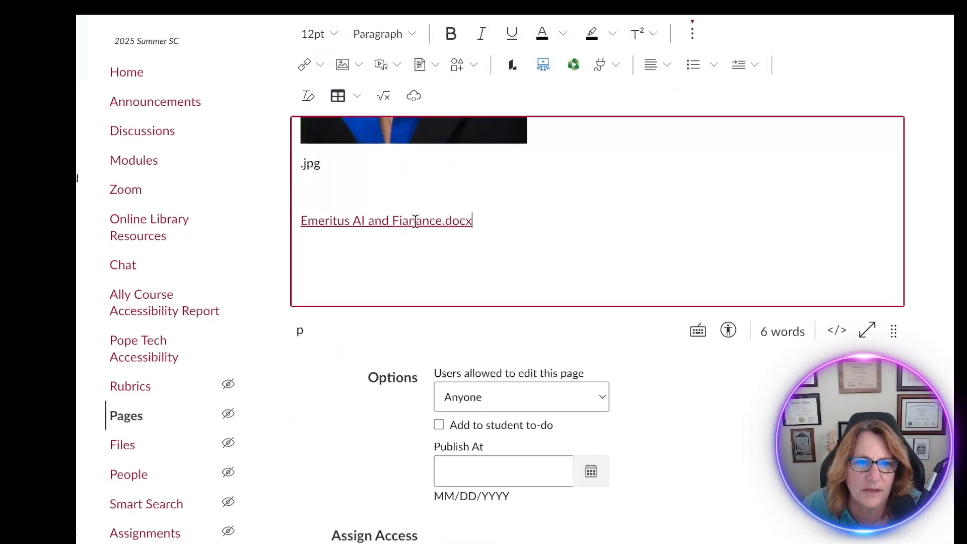
{"action": "left_click", "coordinate": [410, 222]}
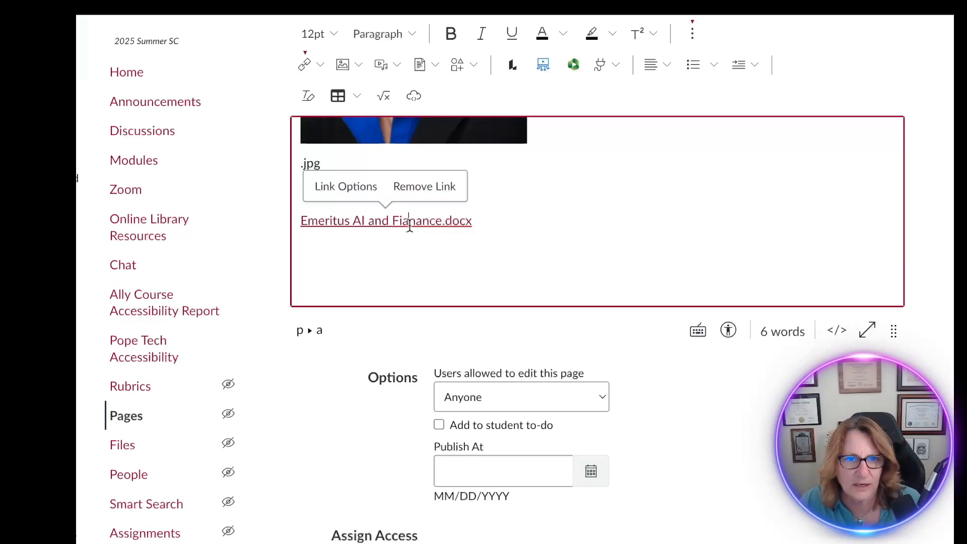
{"action": "key", "text": "BackSpace"}
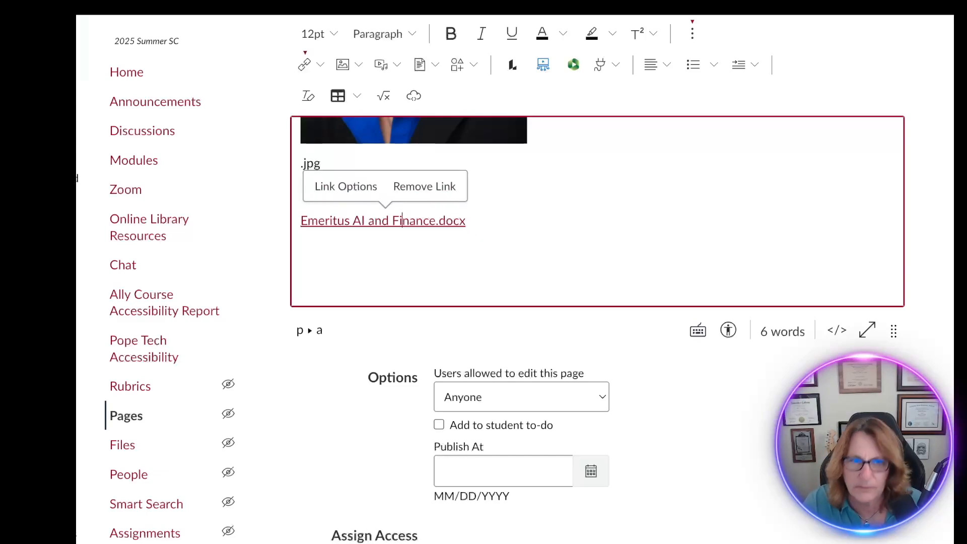
{"action": "left_click", "coordinate": [545, 236]}
{"action": "scroll", "coordinate": [506, 229], "scroll_direction": "up", "scroll_amount": 2}
{"action": "scroll", "coordinate": [507, 230], "scroll_direction": "down", "scroll_amount": 2}
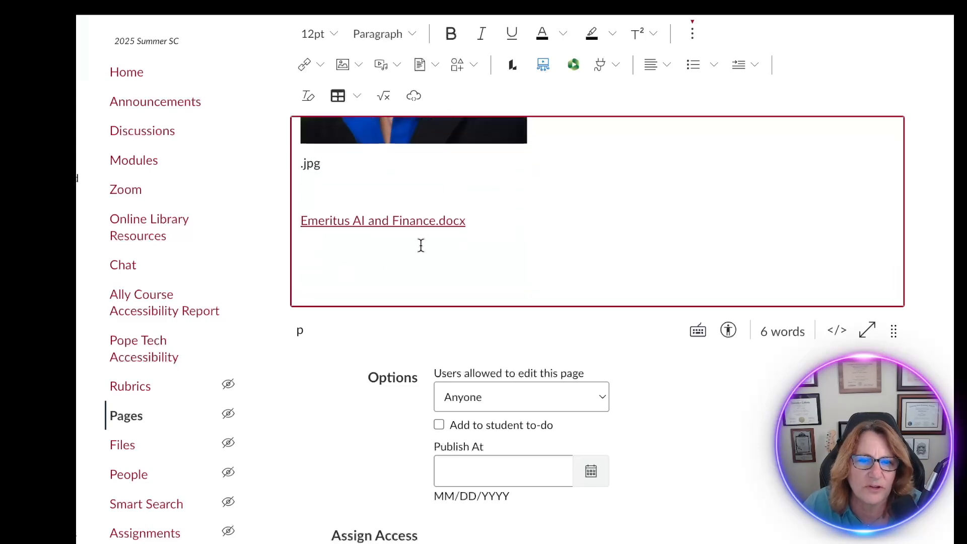
{"action": "scroll", "coordinate": [491, 240], "scroll_direction": "up", "scroll_amount": 1}
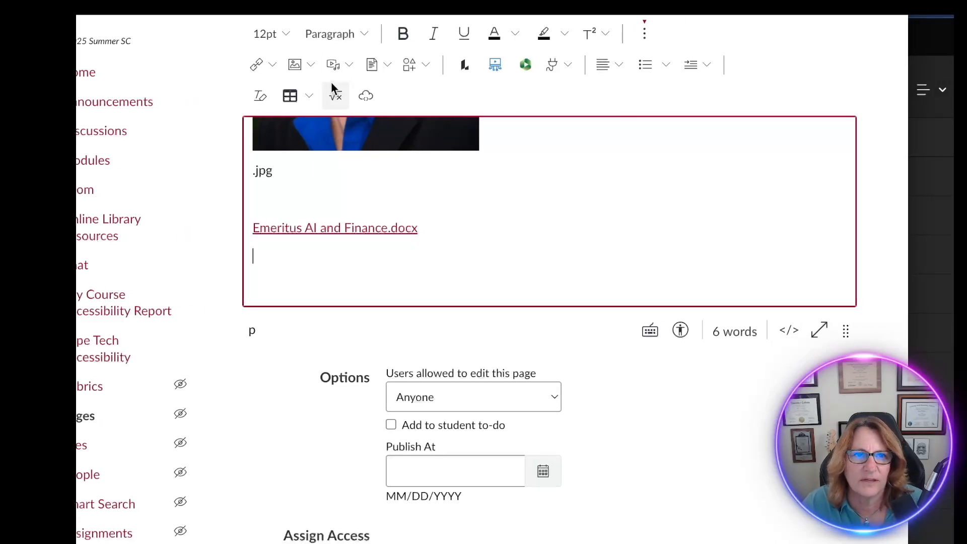
{"action": "left_click", "coordinate": [370, 65]}
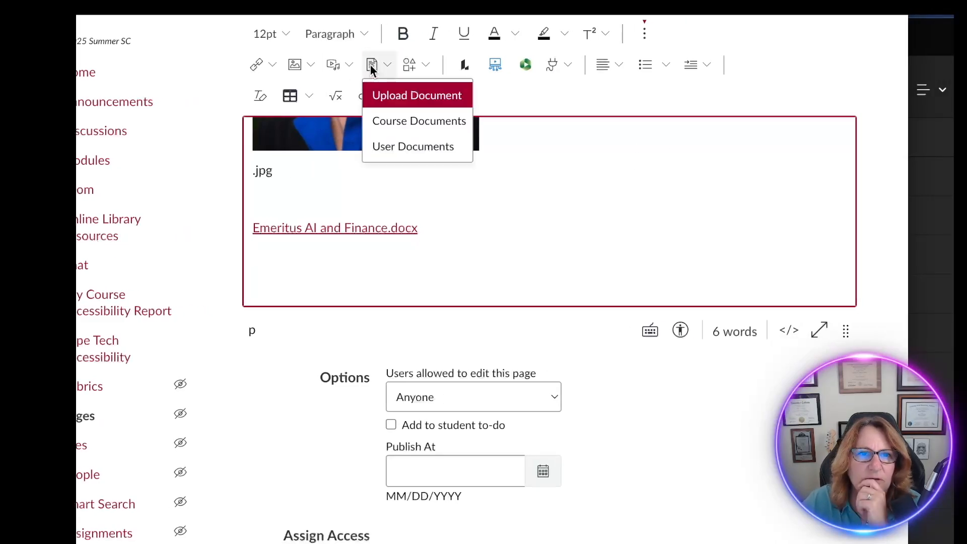
{"action": "left_click", "coordinate": [418, 148]}
{"action": "left_click", "coordinate": [877, 45]}
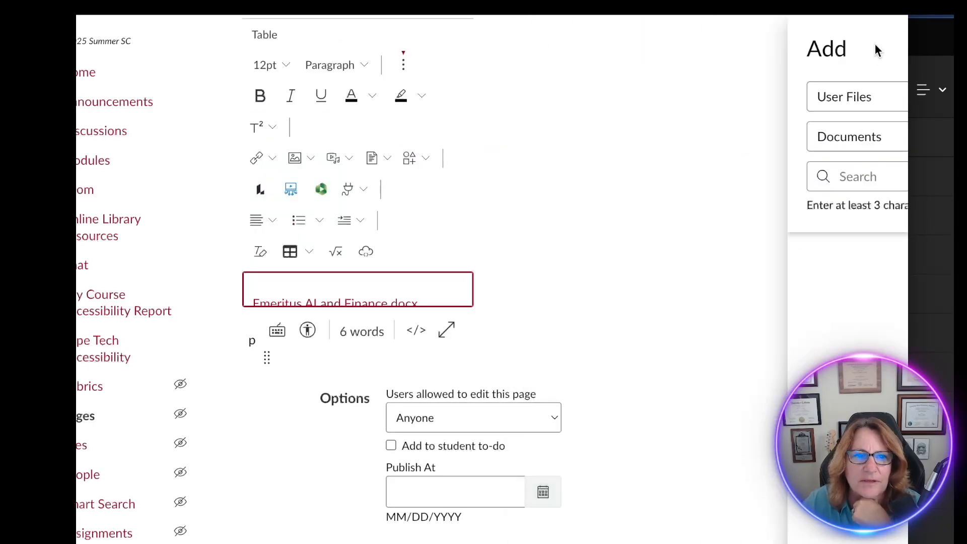
- Upload the spreadsheet "All Apprentice Data 1.xlsx" from the computer on the line beneath the "Emeritus AI and Finance.docx" link
{"action": "left_click", "coordinate": [370, 65]}
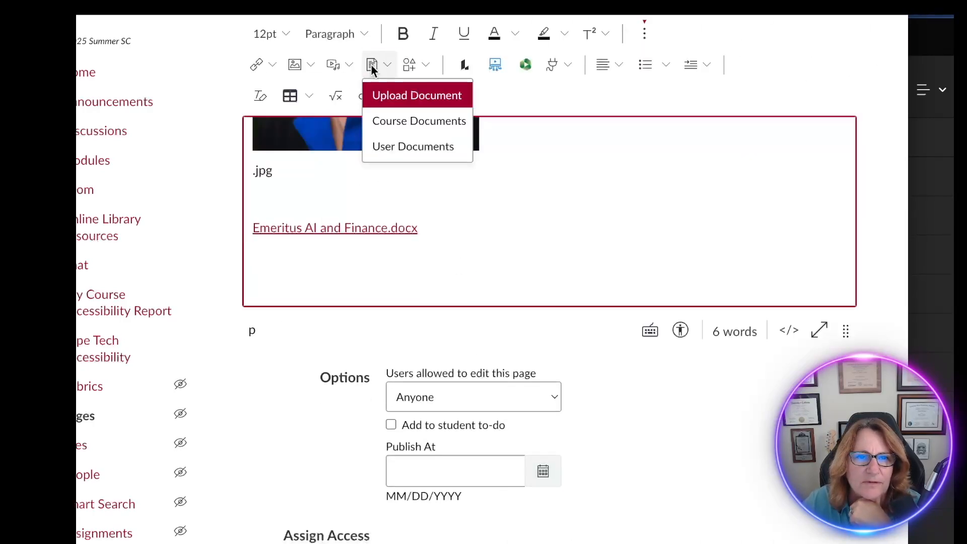
{"action": "left_click", "coordinate": [388, 96]}
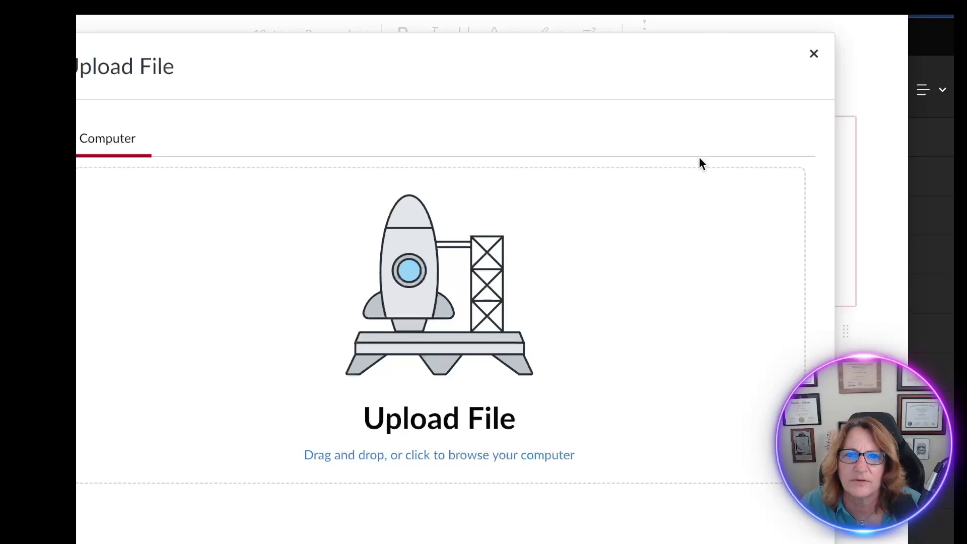
{"action": "left_click_drag", "start_coordinate": [699, 172], "coordinate": [410, 262]}
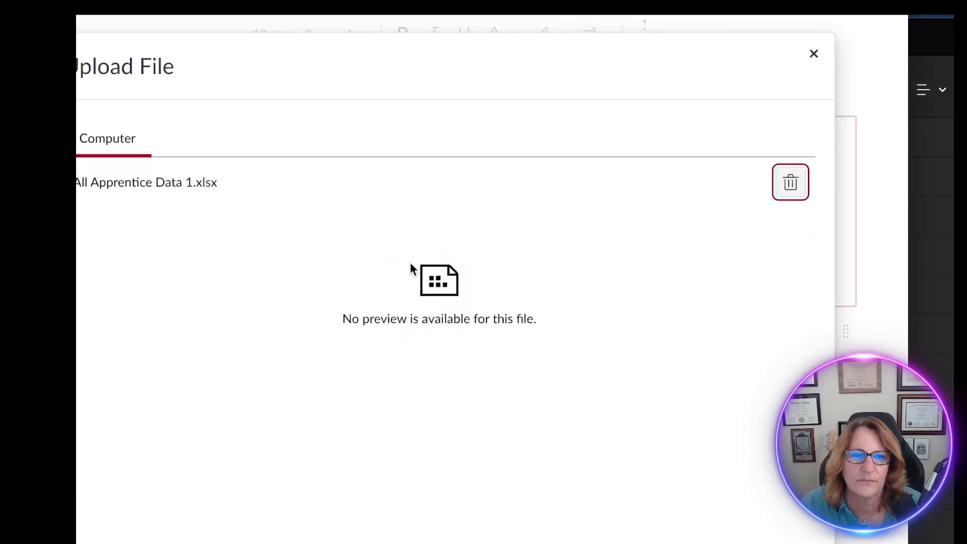
{"action": "left_click", "coordinate": [794, 542]}
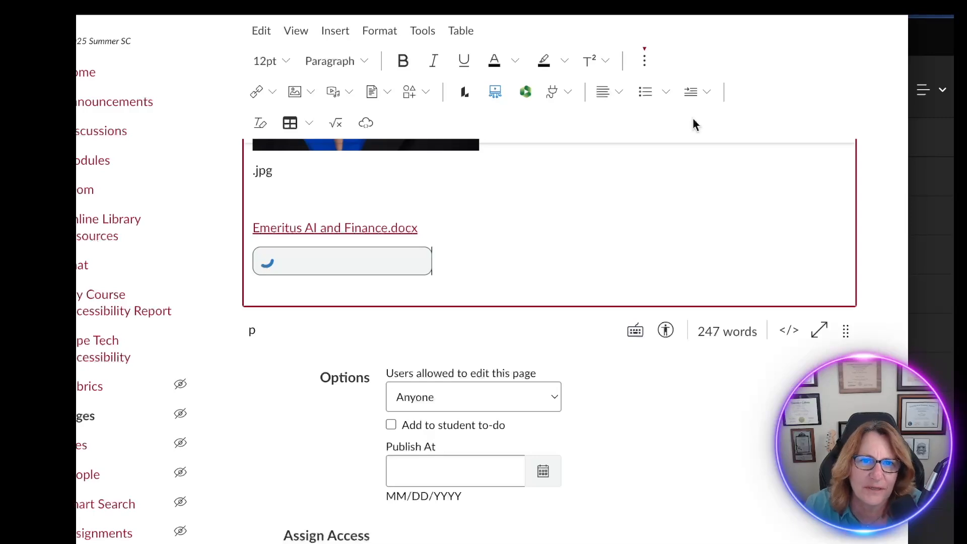
{"action": "left_click", "coordinate": [568, 93]}
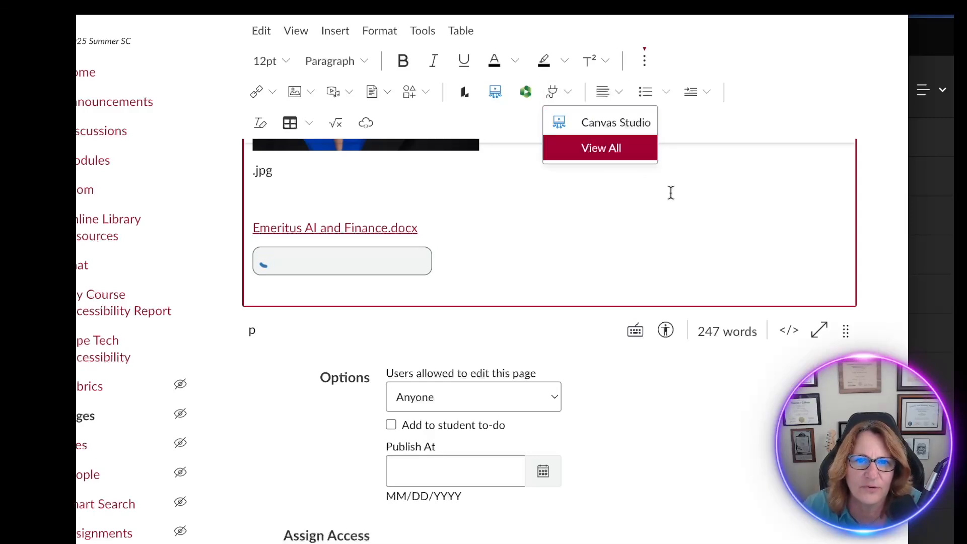
{"action": "left_click", "coordinate": [688, 216]}
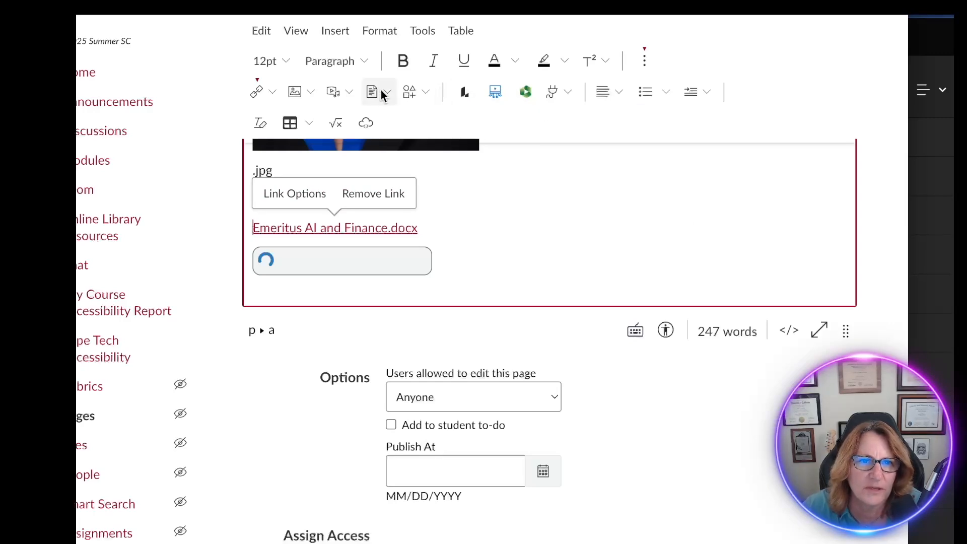
{"action": "left_click", "coordinate": [349, 92]}
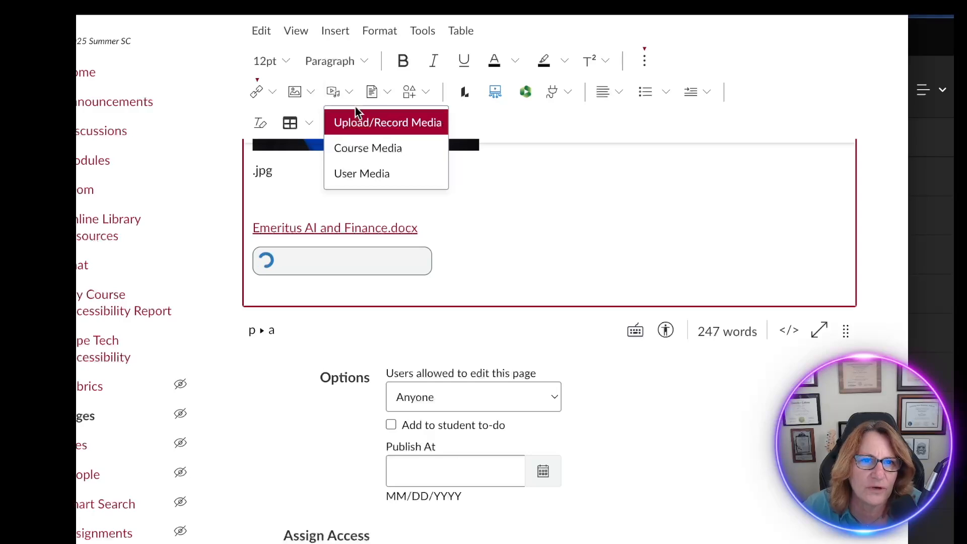
{"action": "left_click", "coordinate": [382, 126]}
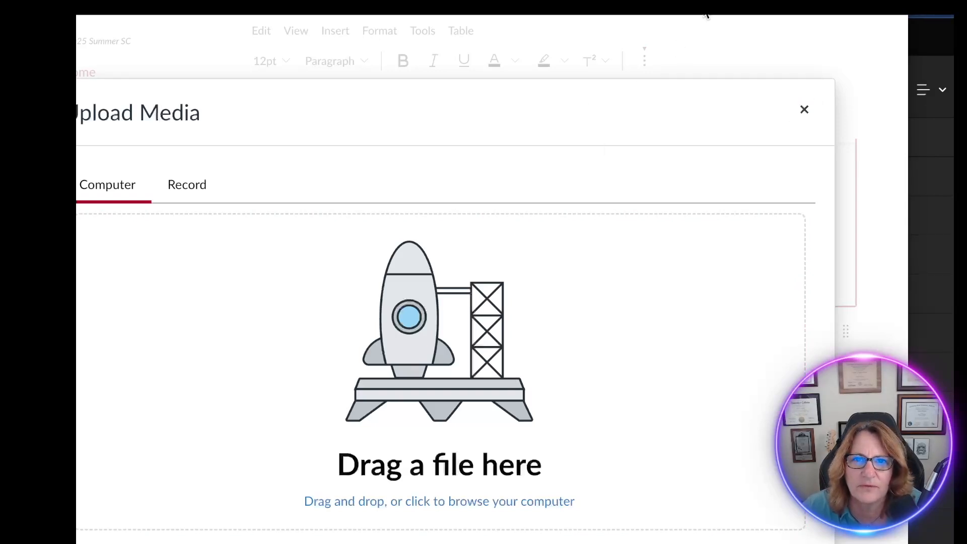
{"action": "left_click_drag", "start_coordinate": [706, 17], "coordinate": [370, 395]}
{"action": "left_click", "coordinate": [791, 543]}
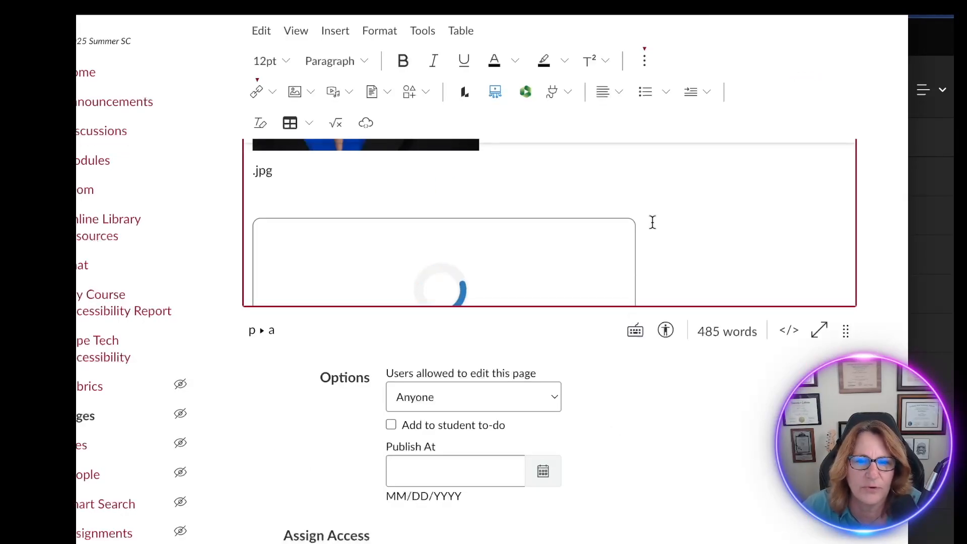
{"action": "scroll", "coordinate": [667, 207], "scroll_direction": "down", "scroll_amount": 3}
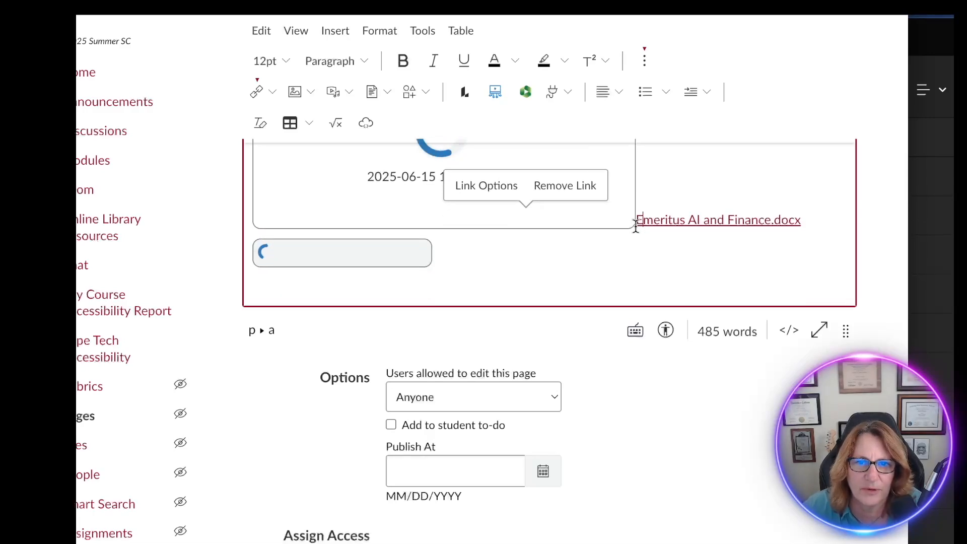
{"action": "key", "text": "Return"}
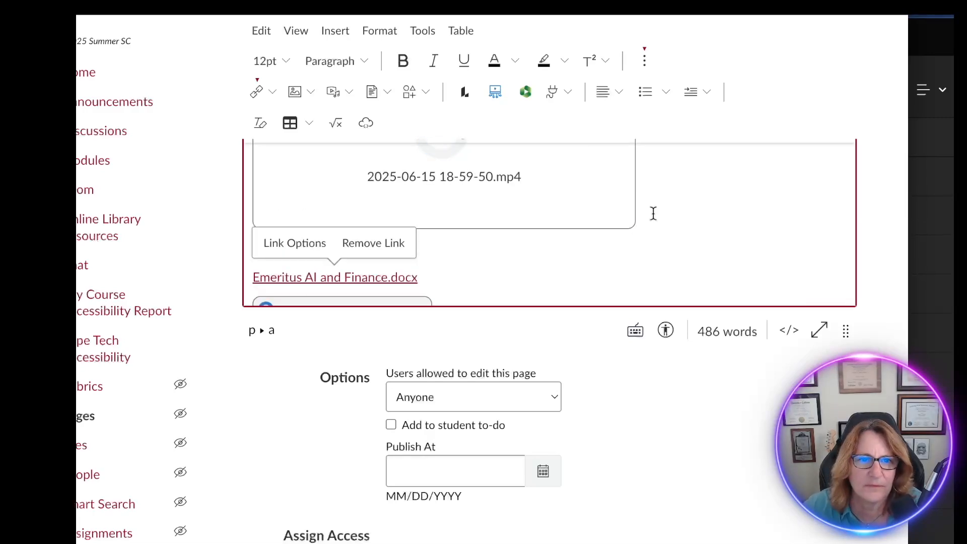
- Delete the spreadsheet's loading placeholder beneath the "Emeritus AI and Finance.docx" link
{"action": "scroll", "coordinate": [611, 232], "scroll_direction": "down", "scroll_amount": 2}
{"action": "left_click", "coordinate": [450, 253]}
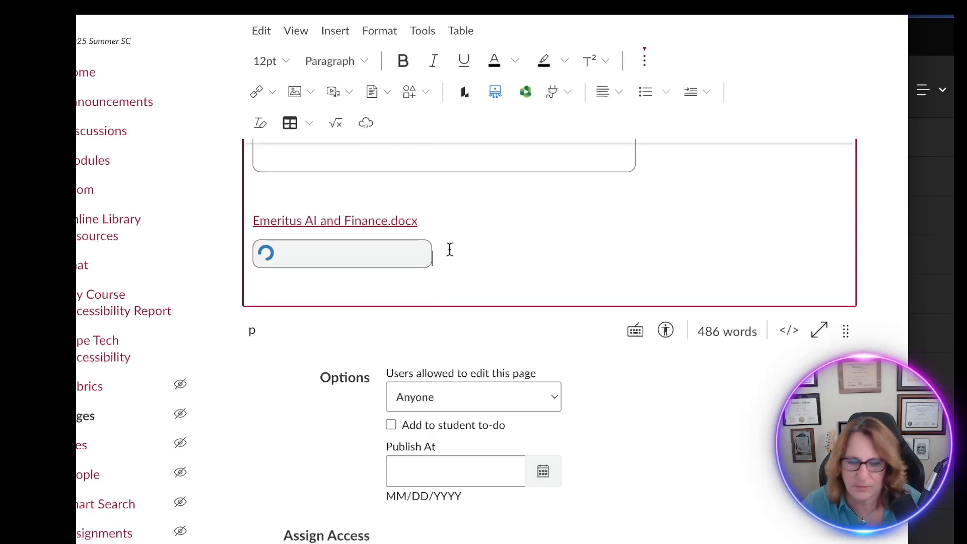
{"action": "key", "text": "BackSpace"}
{"action": "scroll", "coordinate": [494, 202], "scroll_direction": "up", "scroll_amount": 2}
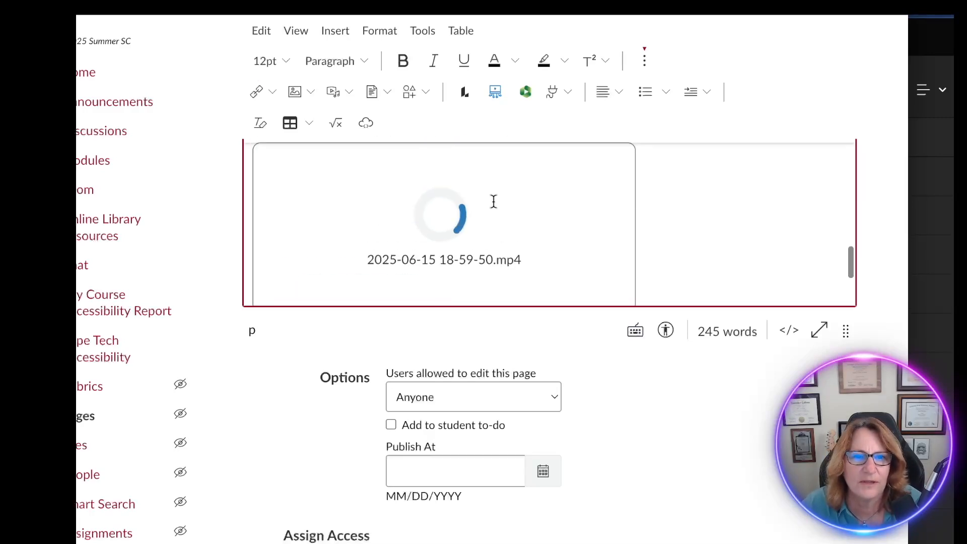
{"action": "scroll", "coordinate": [535, 211], "scroll_direction": "up", "scroll_amount": 3}
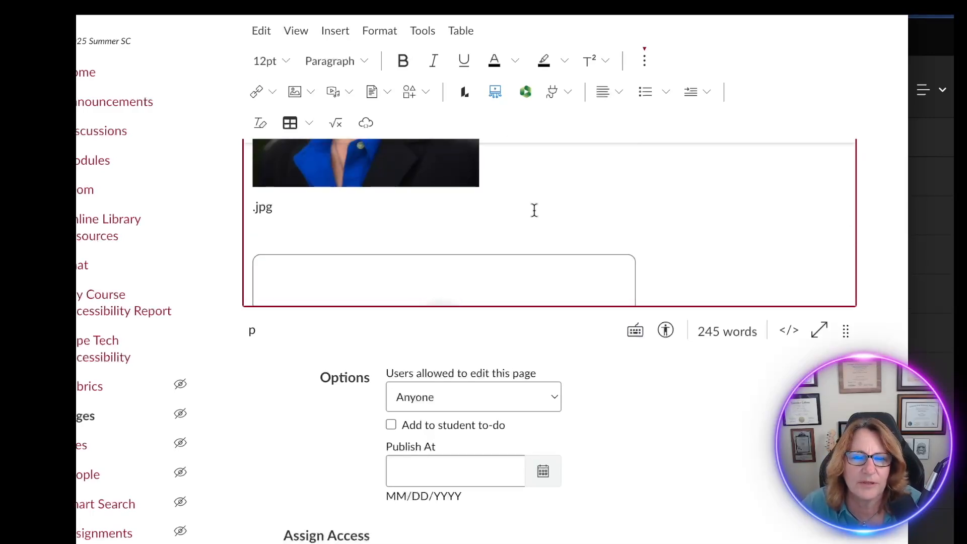
{"action": "scroll", "coordinate": [534, 211], "scroll_direction": "down", "scroll_amount": 4}
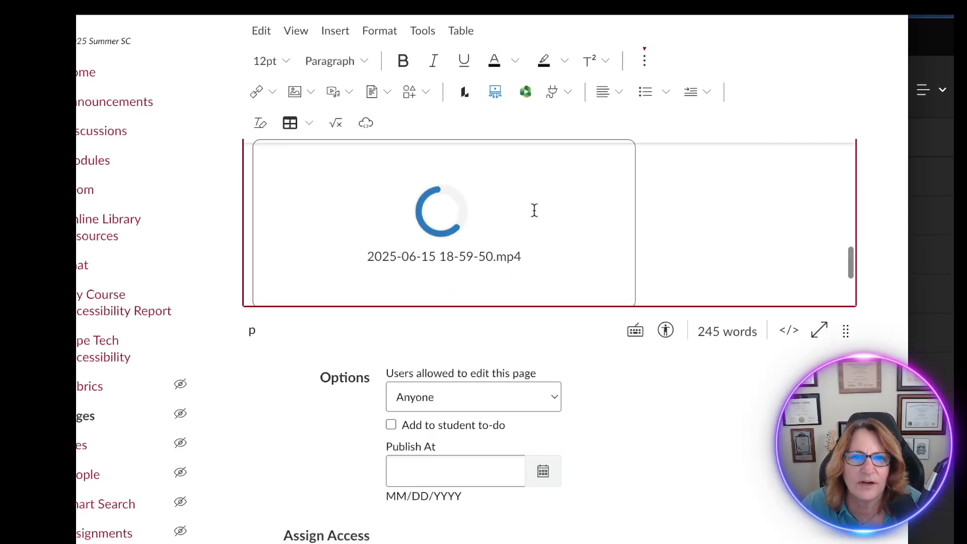
{"action": "scroll", "coordinate": [533, 209], "scroll_direction": "up", "scroll_amount": 1}
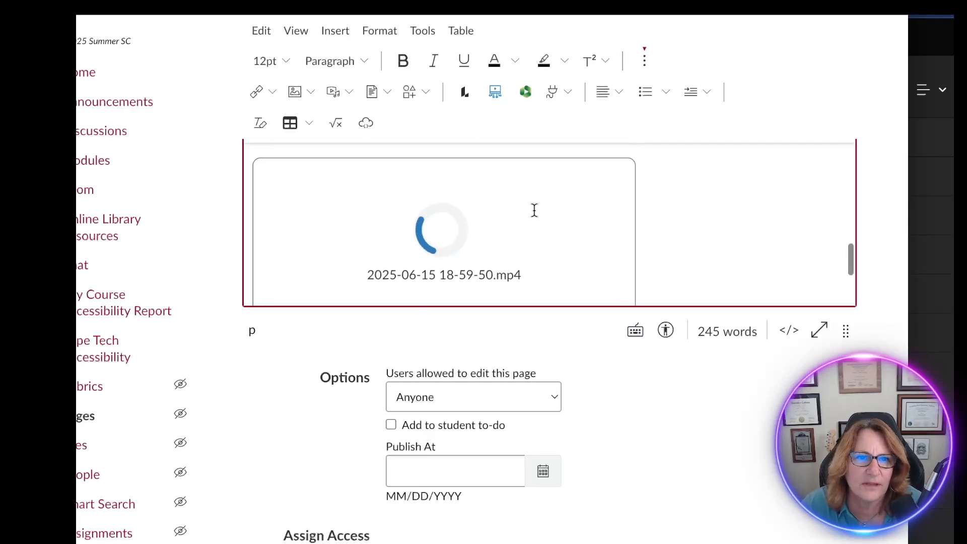
- Upload a short audio clip from the computer as another media item in the page body
{"action": "left_click", "coordinate": [349, 93]}
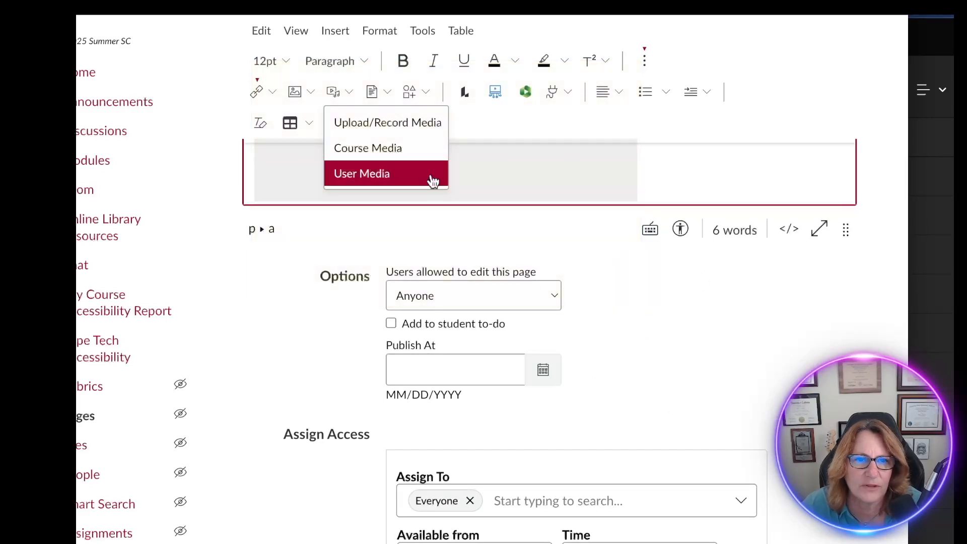
{"action": "left_click", "coordinate": [387, 123]}
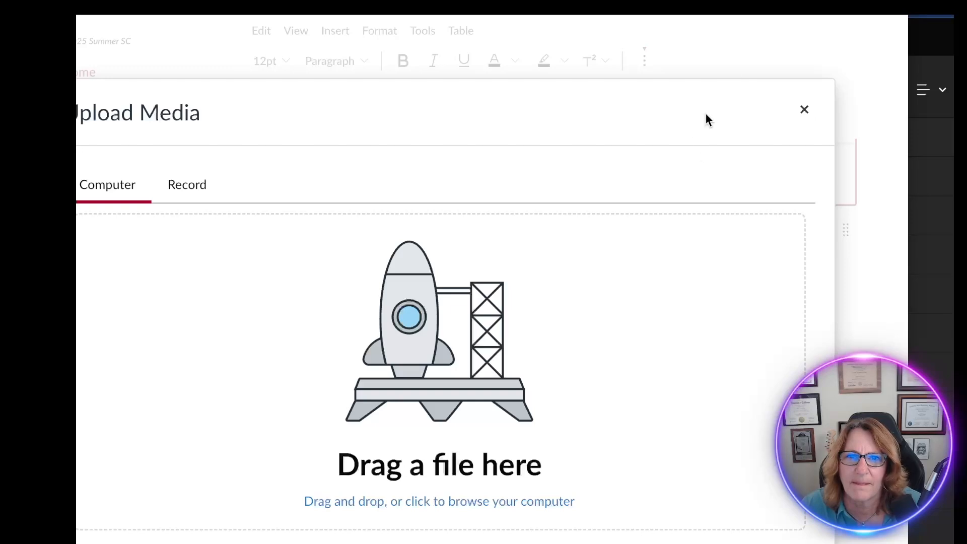
{"action": "left_click_drag", "start_coordinate": [731, 72], "coordinate": [443, 303]}
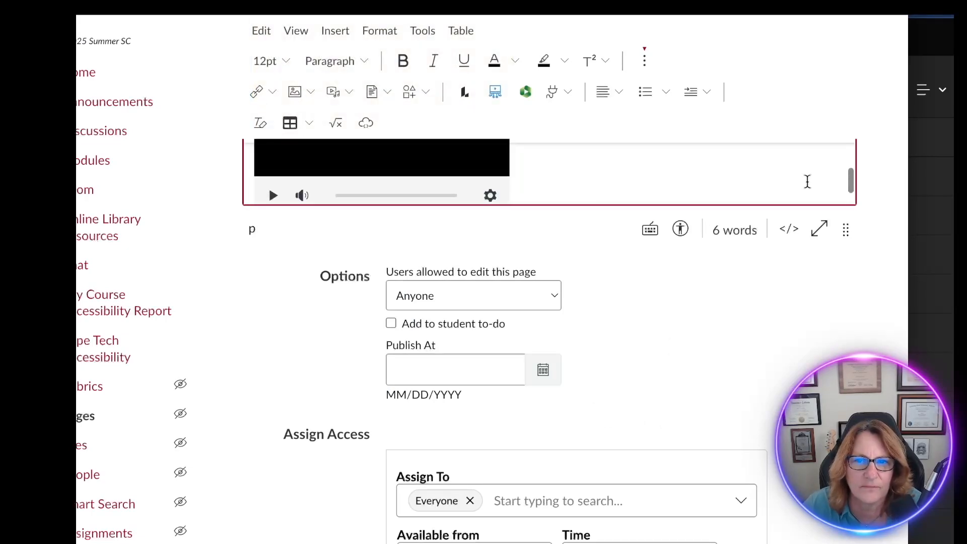
- Review the inserted audio, video and images in the page body, going back up to the Cyber Rescue image
{"action": "scroll", "coordinate": [808, 205], "scroll_direction": "up", "scroll_amount": 1}
{"action": "left_click", "coordinate": [549, 378]}
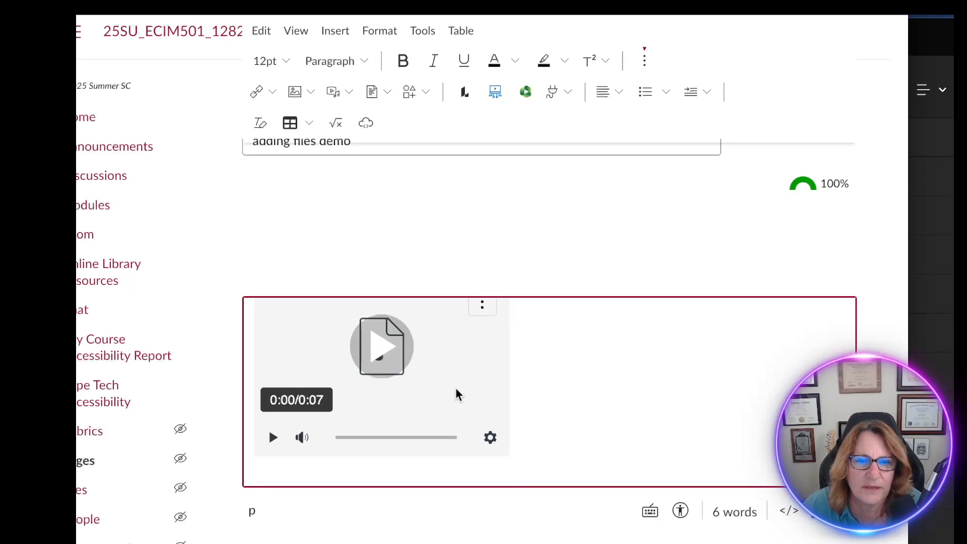
{"action": "scroll", "coordinate": [456, 389], "scroll_direction": "up", "scroll_amount": 5}
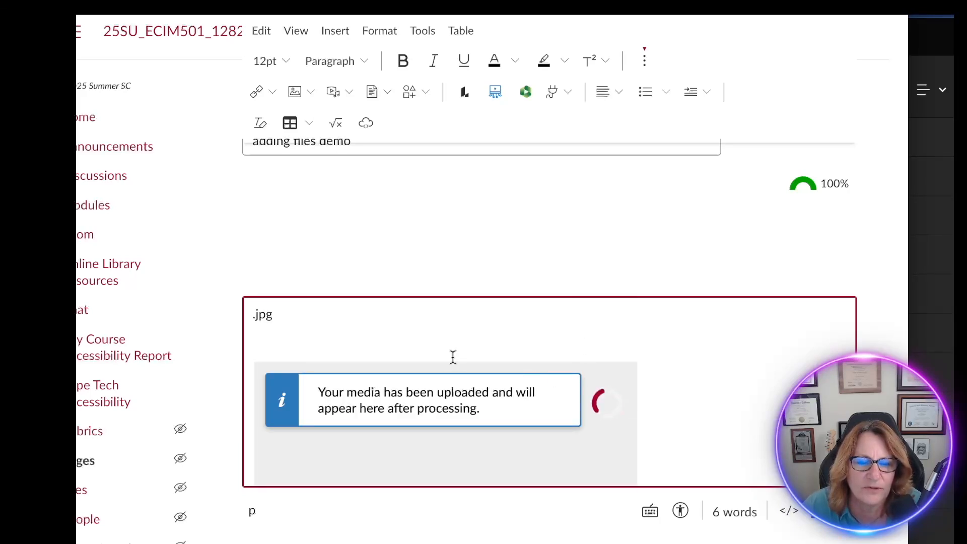
{"action": "left_click", "coordinate": [647, 400]}
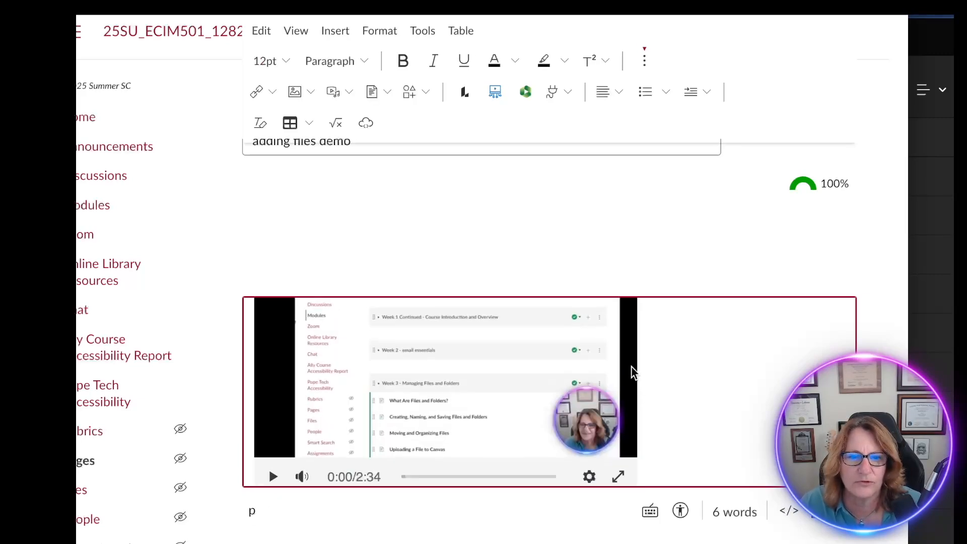
{"action": "scroll", "coordinate": [630, 372], "scroll_direction": "down", "scroll_amount": 5}
{"action": "scroll", "coordinate": [632, 372], "scroll_direction": "up", "scroll_amount": 5}
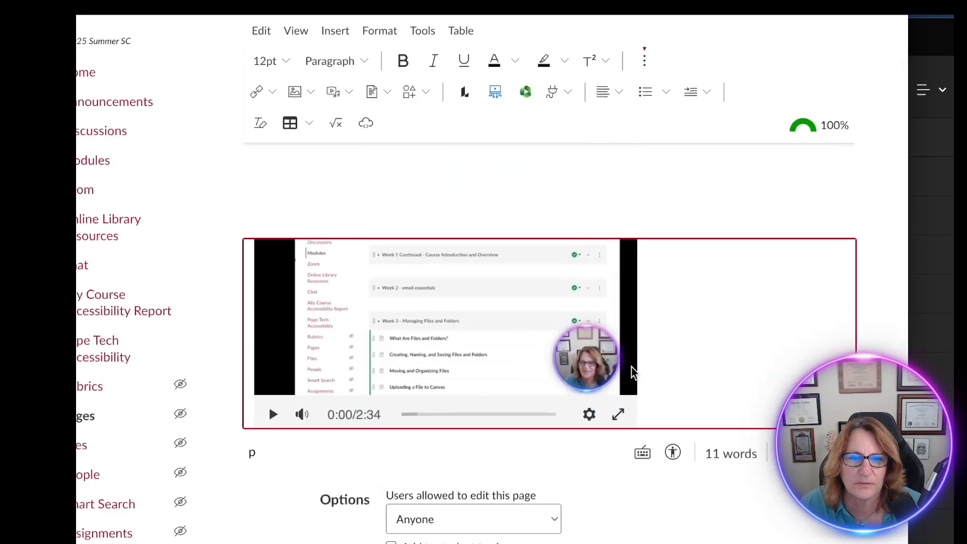
{"action": "scroll", "coordinate": [631, 368], "scroll_direction": "up", "scroll_amount": 10}
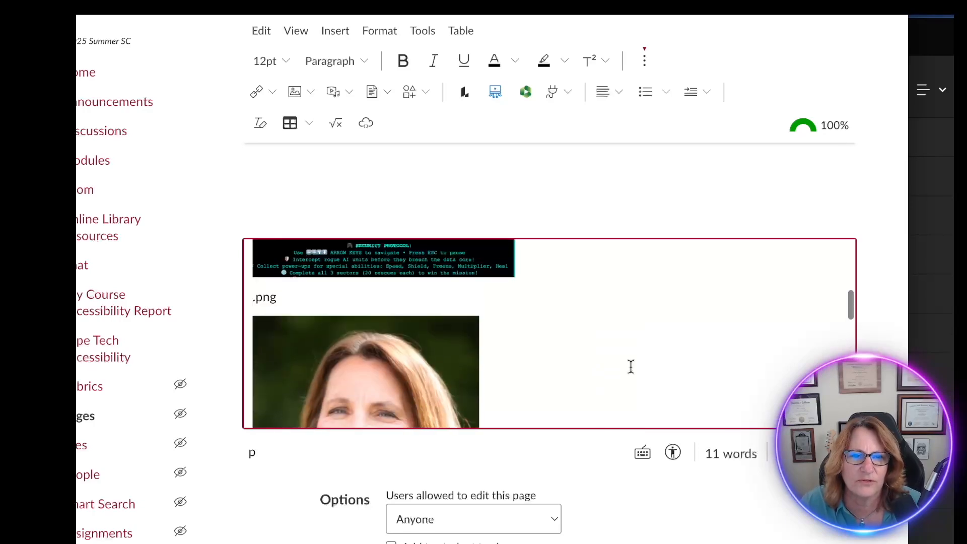
{"action": "scroll", "coordinate": [631, 367], "scroll_direction": "up", "scroll_amount": 5}
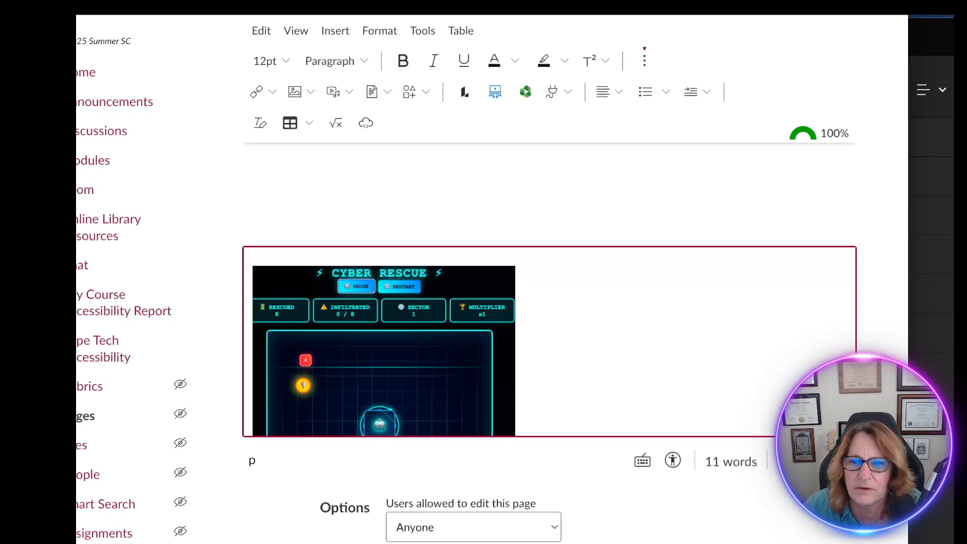
- Switch to YouTube in a new browser tab and copy the embed code of the Scorpions guitar lesson video
{"action": "key", "text": "super+t"}
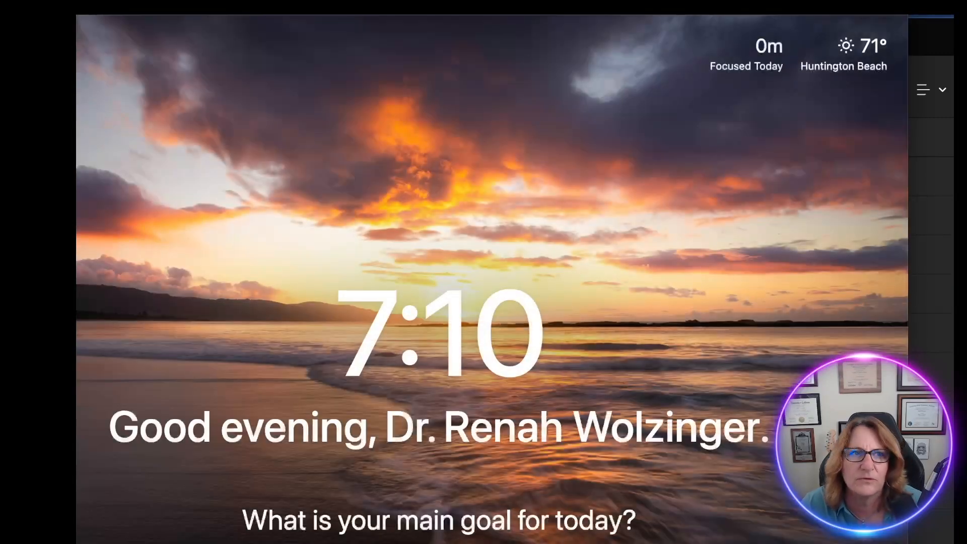
{"action": "type", "text": "you"}
{"action": "key", "text": "Return"}
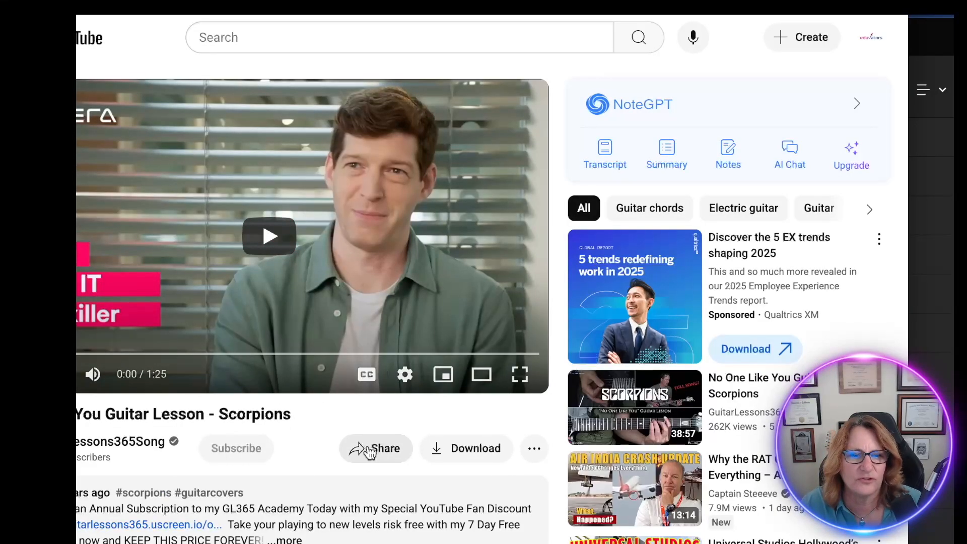
{"action": "left_click", "coordinate": [371, 449]}
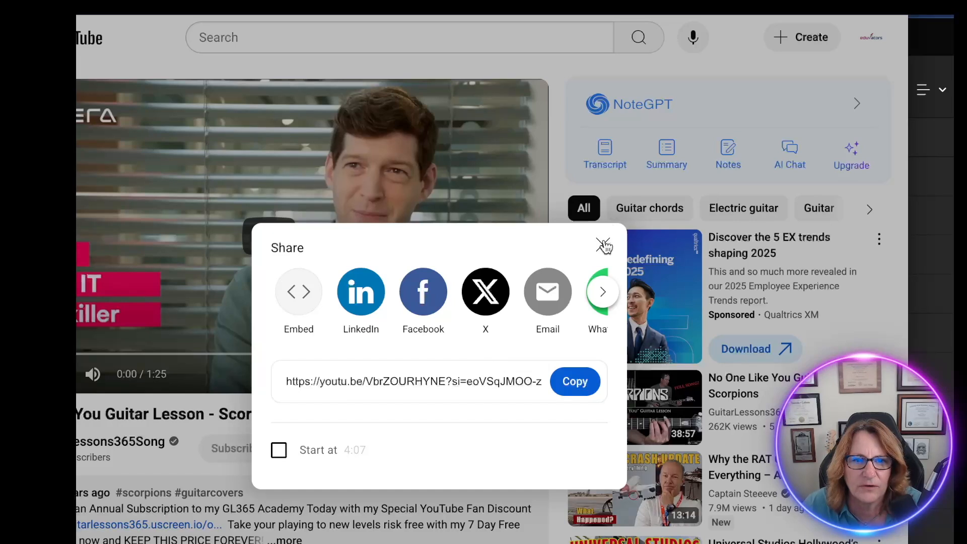
{"action": "left_click", "coordinate": [298, 292]}
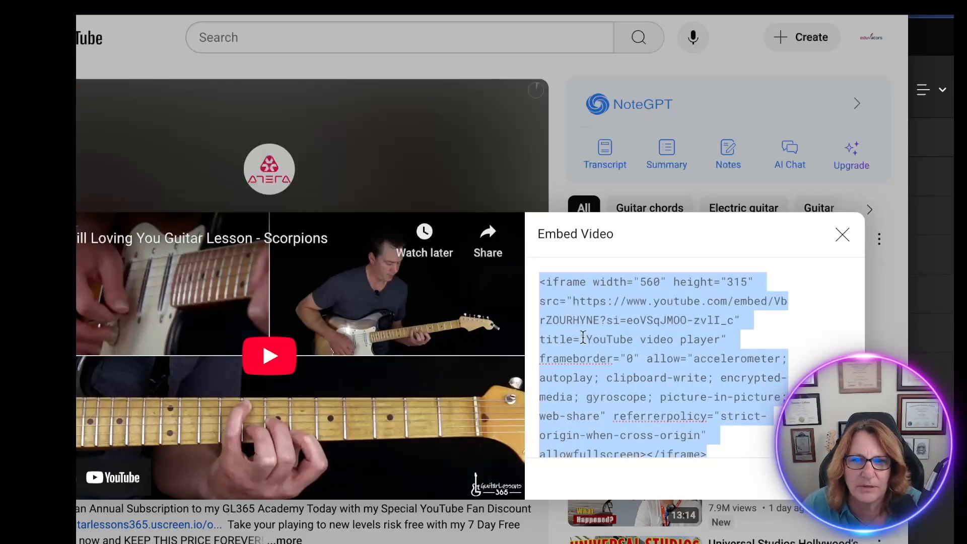
{"action": "left_click", "coordinate": [840, 235]}
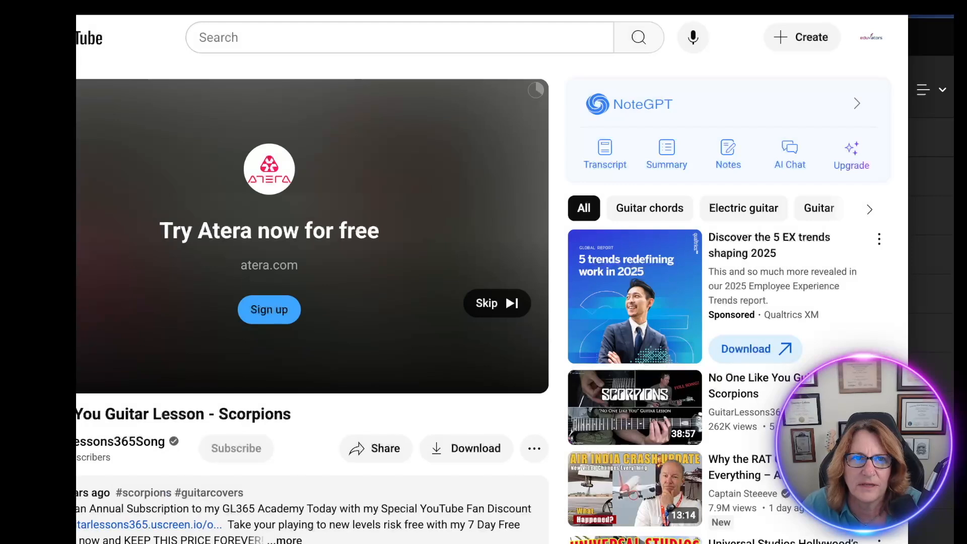
- Switch back to the Canvas page and embed the copied YouTube guitar lesson code above the Cyber Rescue image, checking the inserted video
{"action": "key", "text": "ctrl+shift+Tab"}
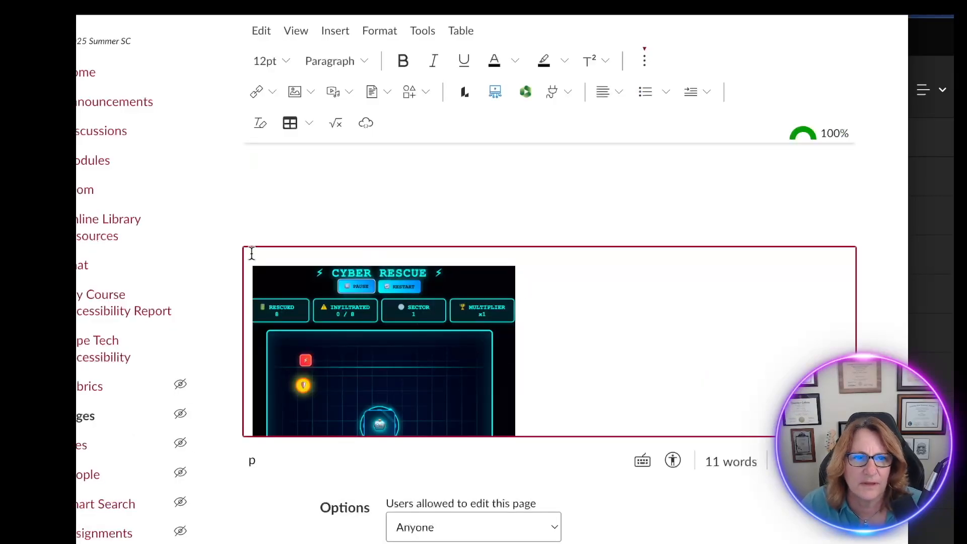
{"action": "scroll", "coordinate": [256, 254], "scroll_direction": "up", "scroll_amount": 1}
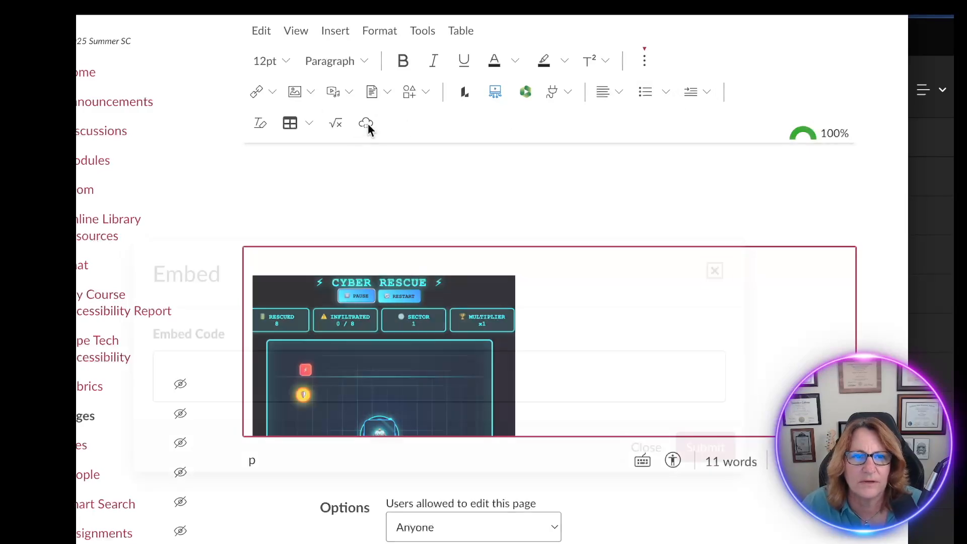
{"action": "left_click", "coordinate": [367, 124]}
{"action": "left_click", "coordinate": [284, 362]}
{"action": "key", "text": "ctrl+v"}
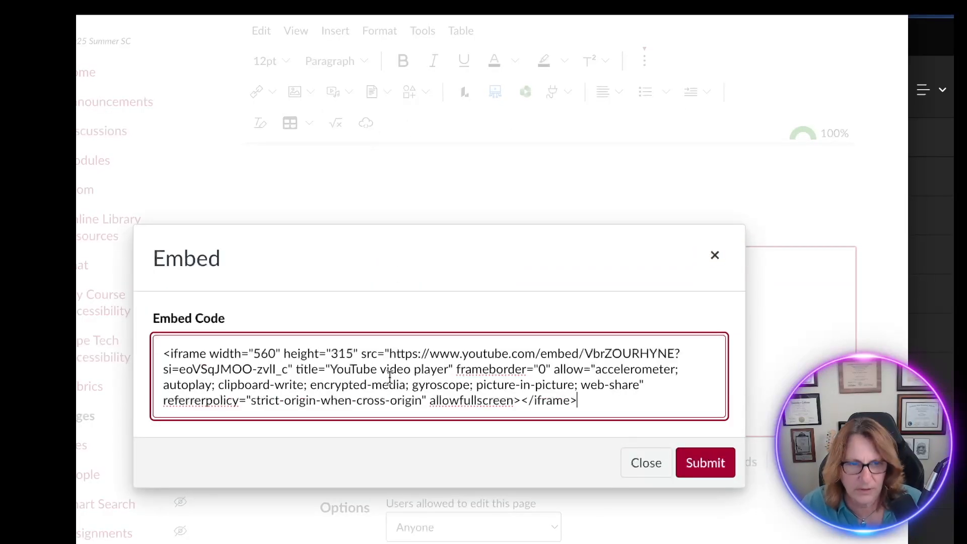
{"action": "left_click", "coordinate": [705, 455]}
{"action": "scroll", "coordinate": [629, 388], "scroll_direction": "down", "scroll_amount": 5}
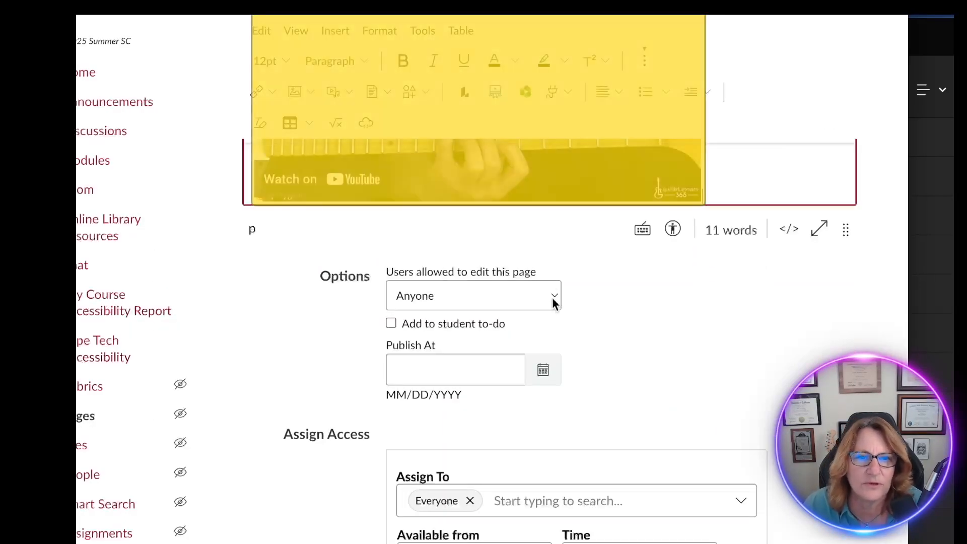
{"action": "scroll", "coordinate": [648, 330], "scroll_direction": "up", "scroll_amount": 3}
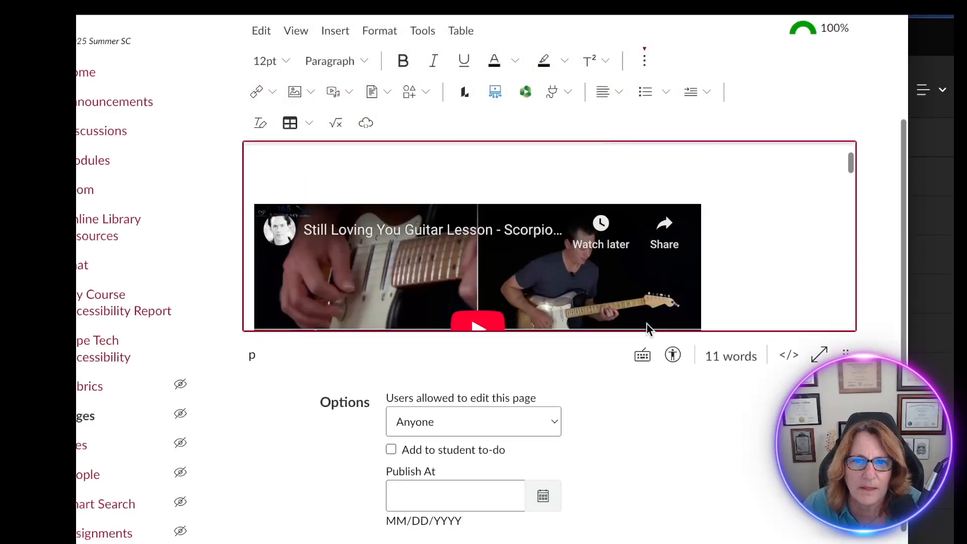
{"action": "scroll", "coordinate": [646, 325], "scroll_direction": "down", "scroll_amount": 3}
{"action": "scroll", "coordinate": [645, 325], "scroll_direction": "up", "scroll_amount": 6}
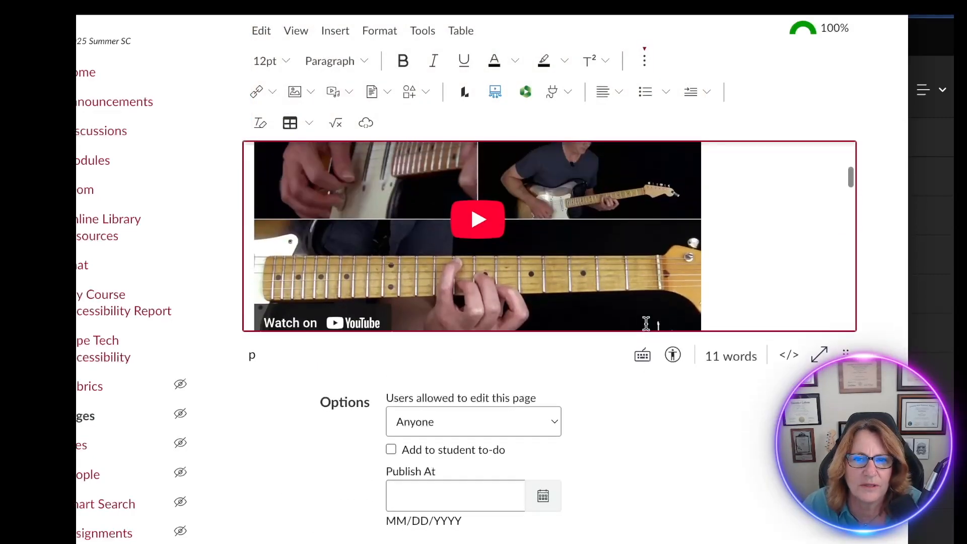
{"action": "scroll", "coordinate": [646, 325], "scroll_direction": "down", "scroll_amount": 2}
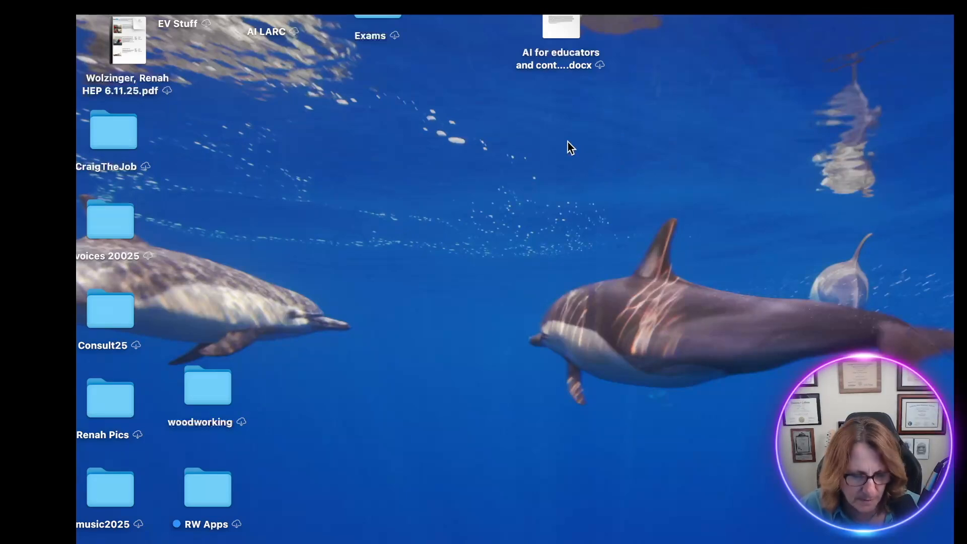
{"action": "right_click", "coordinate": [464, 159]}
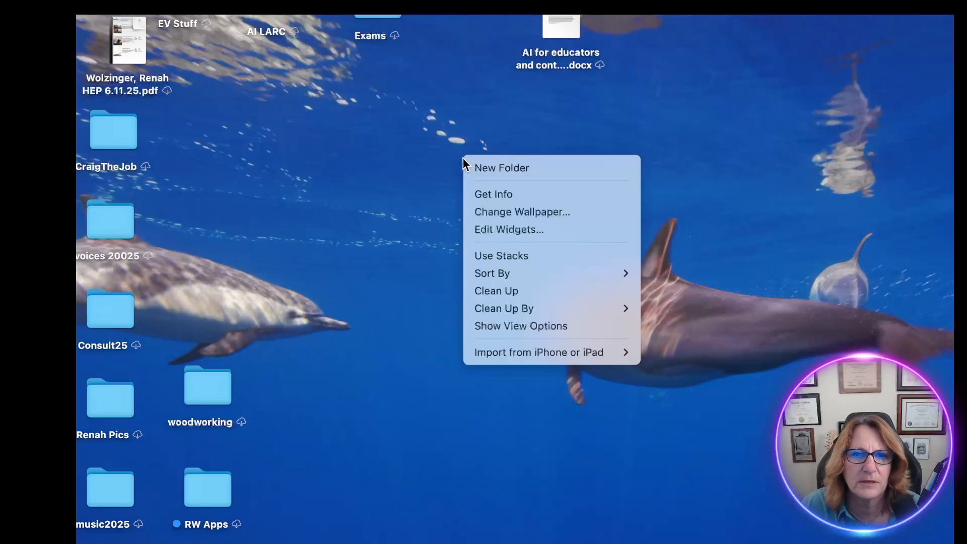
{"action": "left_click", "coordinate": [393, 181]}
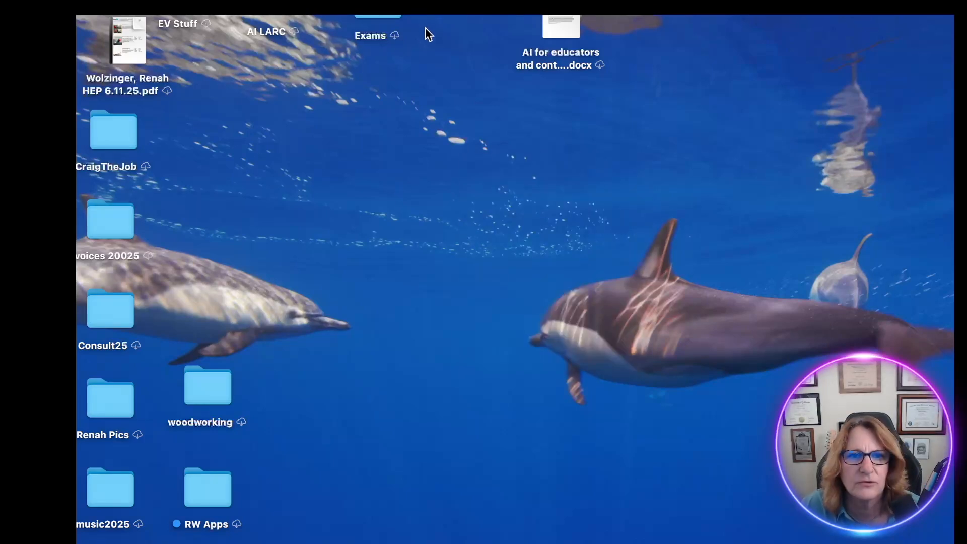
{"action": "right_click", "coordinate": [518, 157]}
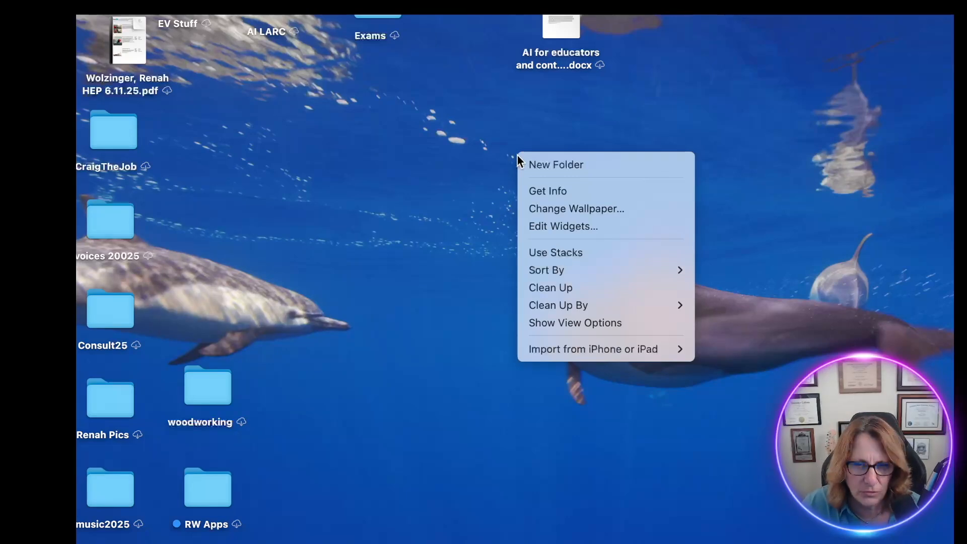
{"action": "left_click", "coordinate": [433, 162]}
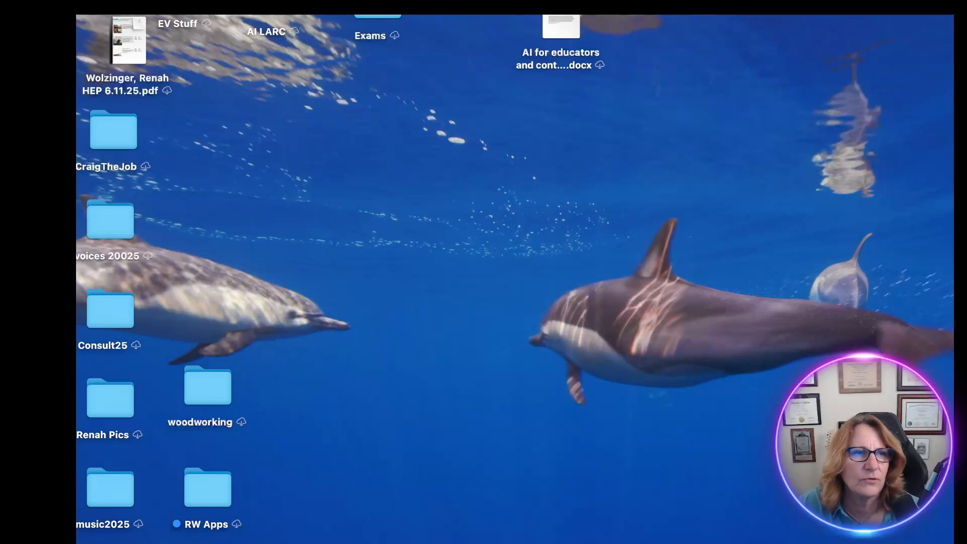
{"action": "left_click", "coordinate": [3, 1]}
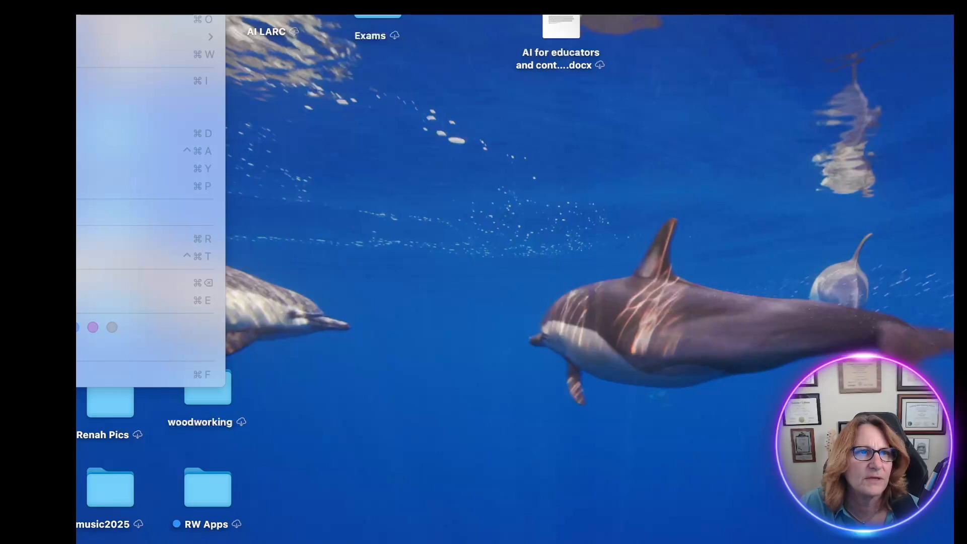
{"action": "left_click", "coordinate": [30, 1]}
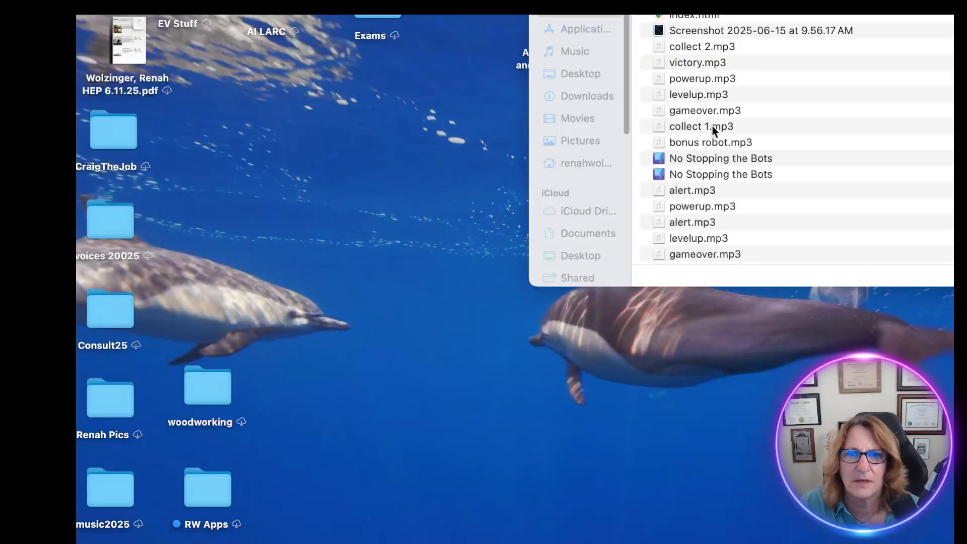
{"action": "key", "text": "super+w"}
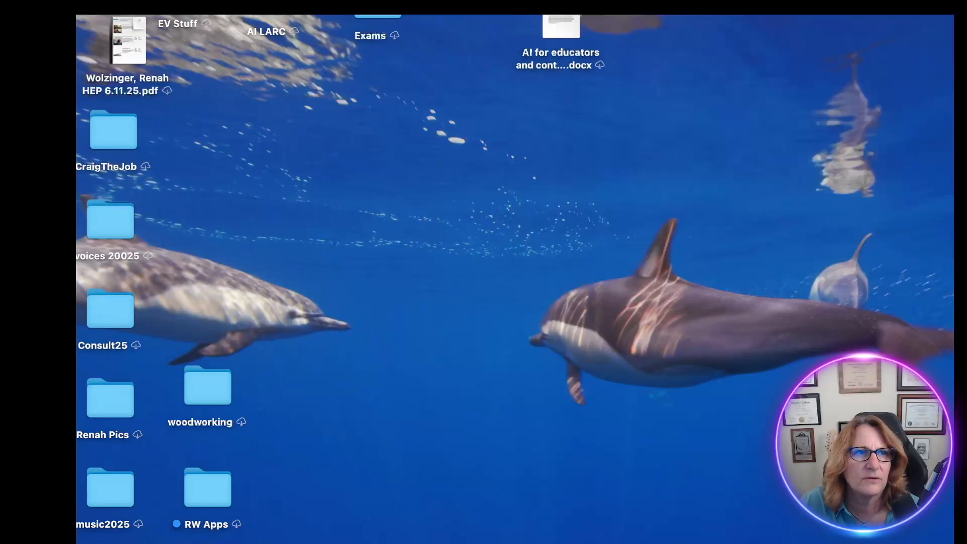
{"action": "left_click", "coordinate": [5, 1]}
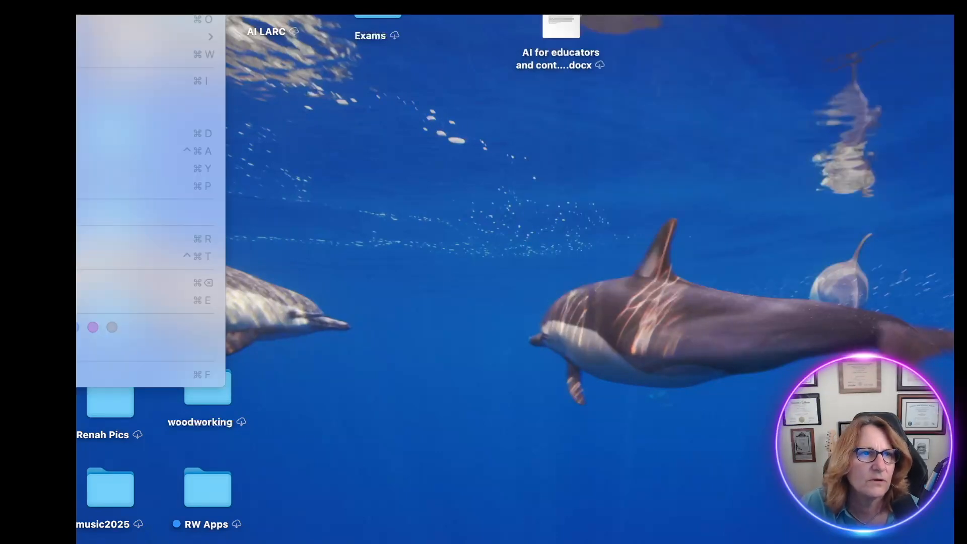
{"action": "left_click", "coordinate": [473, 221]}
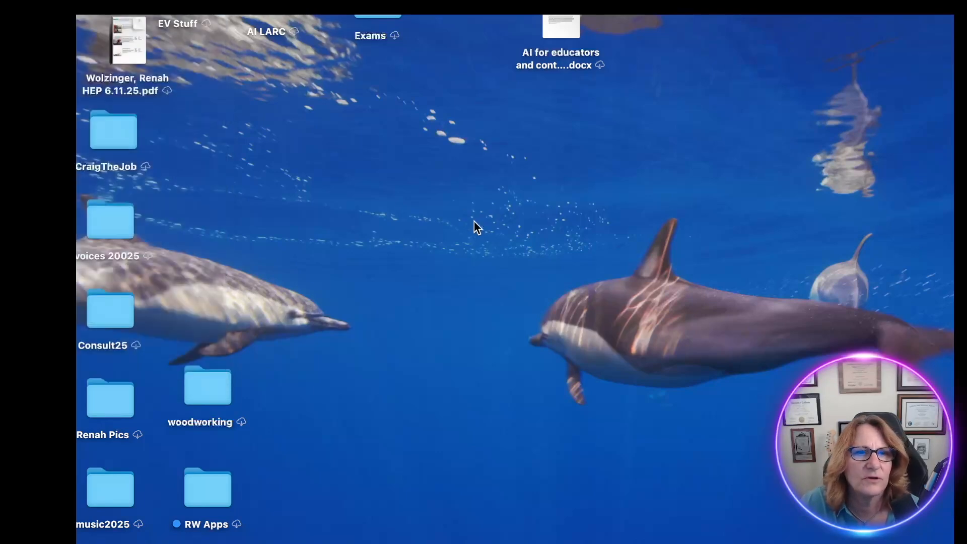
{"action": "left_click", "coordinate": [76, 16]}
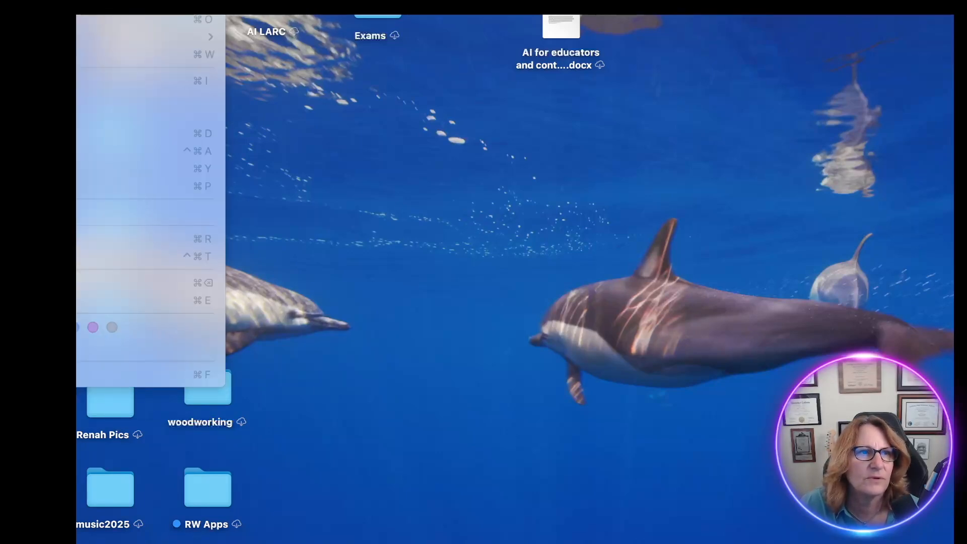
{"action": "left_click", "coordinate": [301, 129]}
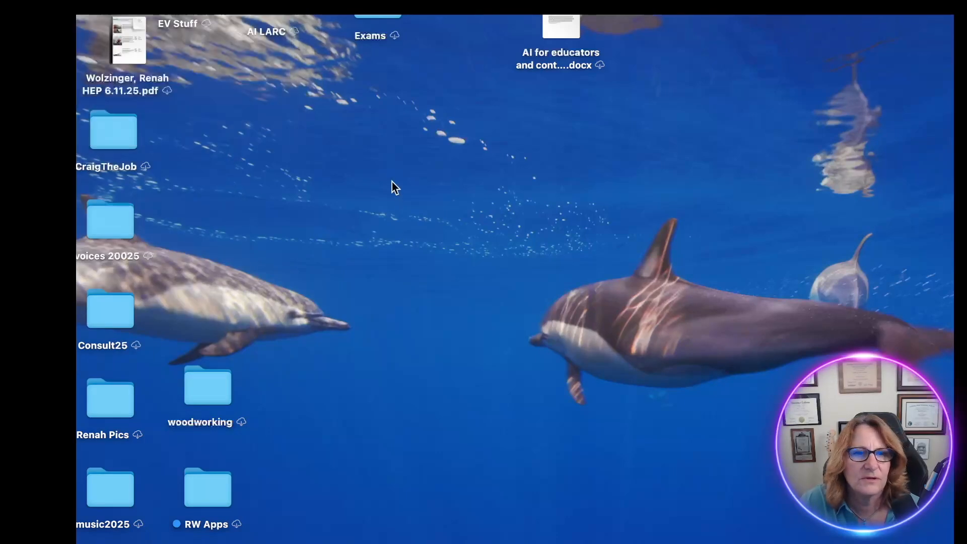
- Create a new folder on the desktop and name it "emeritus folder"
{"action": "right_click", "coordinate": [453, 161]}
{"action": "left_click", "coordinate": [505, 170]}
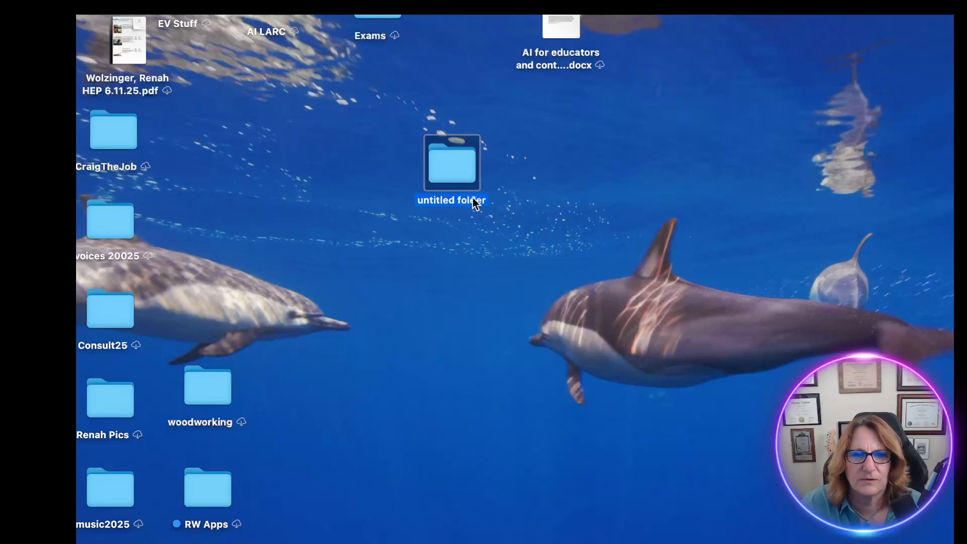
{"action": "right_click", "coordinate": [431, 197]}
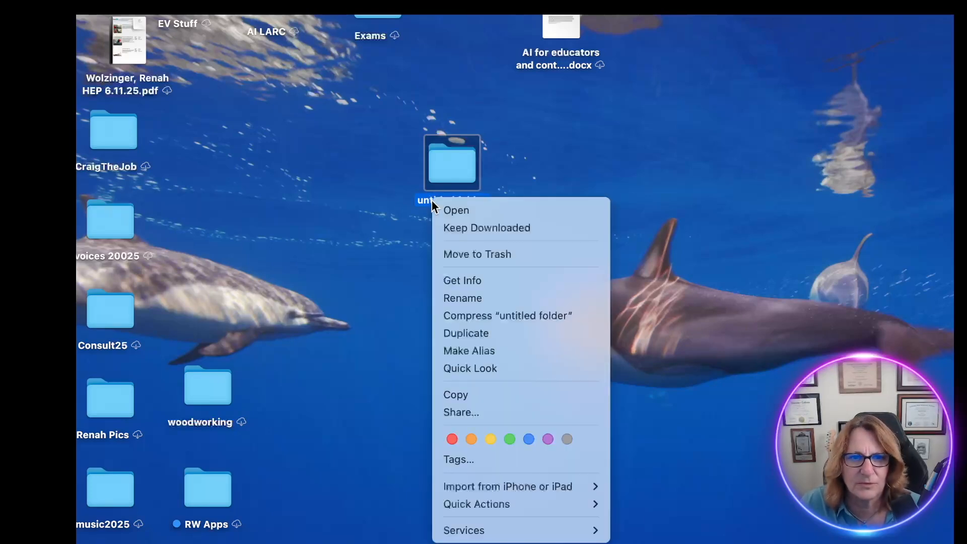
{"action": "left_click", "coordinate": [500, 298]}
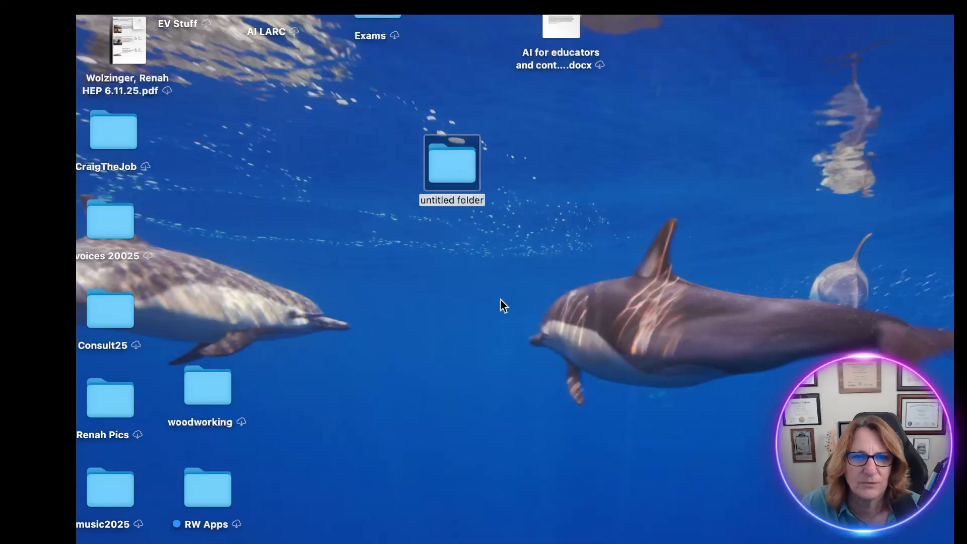
{"action": "type", "text": "emeri"}
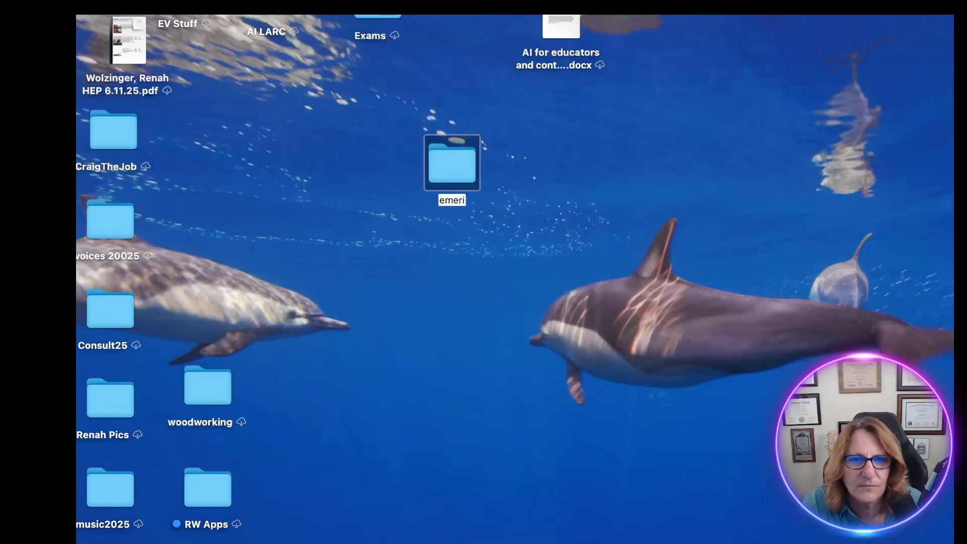
{"action": "type", "text": "tus folder"}
{"action": "key", "text": "Return"}
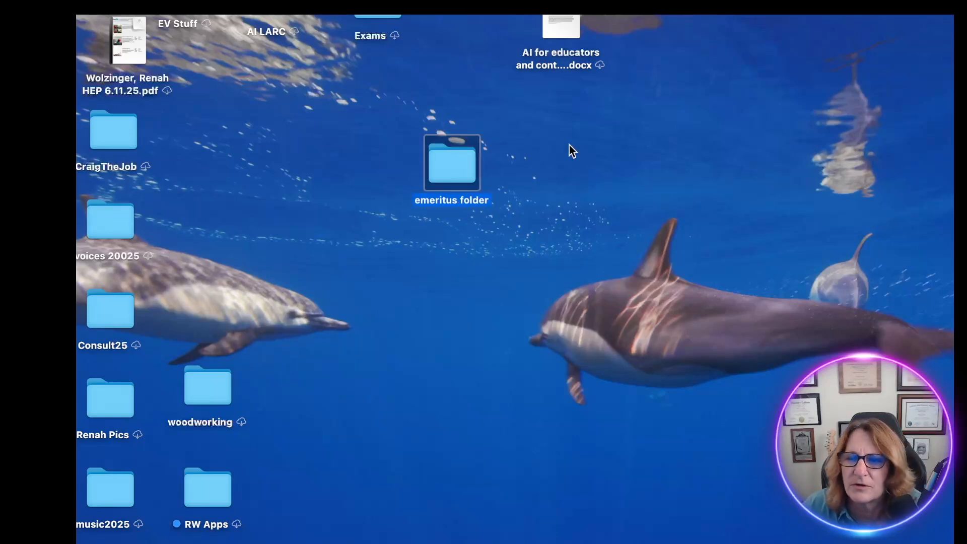
- Open the emeritus folder in list view and move Screenshot 2025-06-15 at 9.56.17 AM and the Jun 8 ChatGPT image into it from the desktop
{"action": "double_click", "coordinate": [449, 168]}
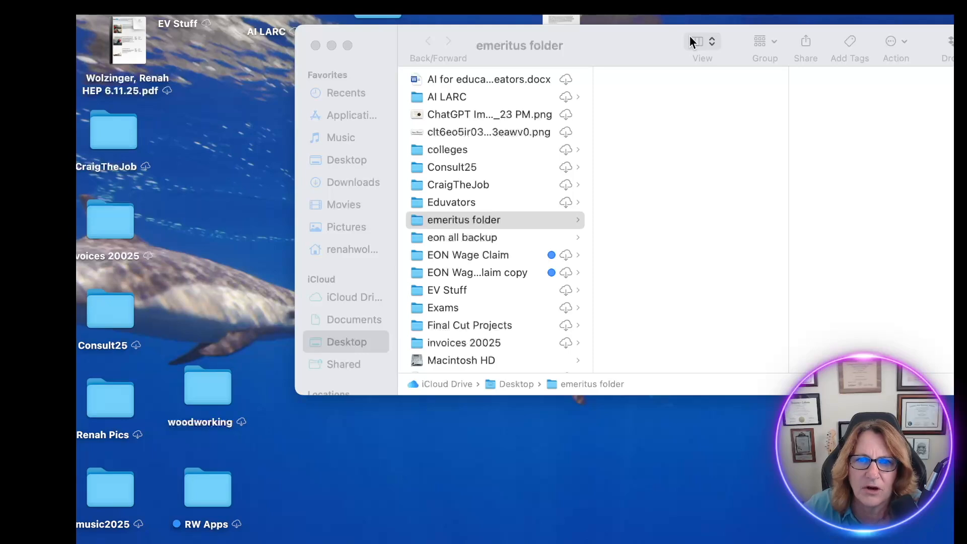
{"action": "left_click", "coordinate": [714, 35]}
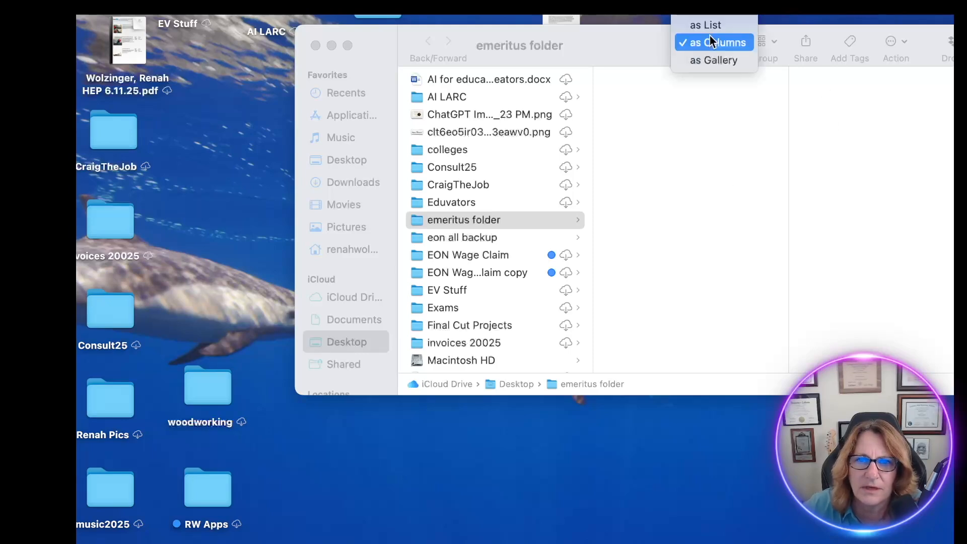
{"action": "left_click", "coordinate": [709, 28]}
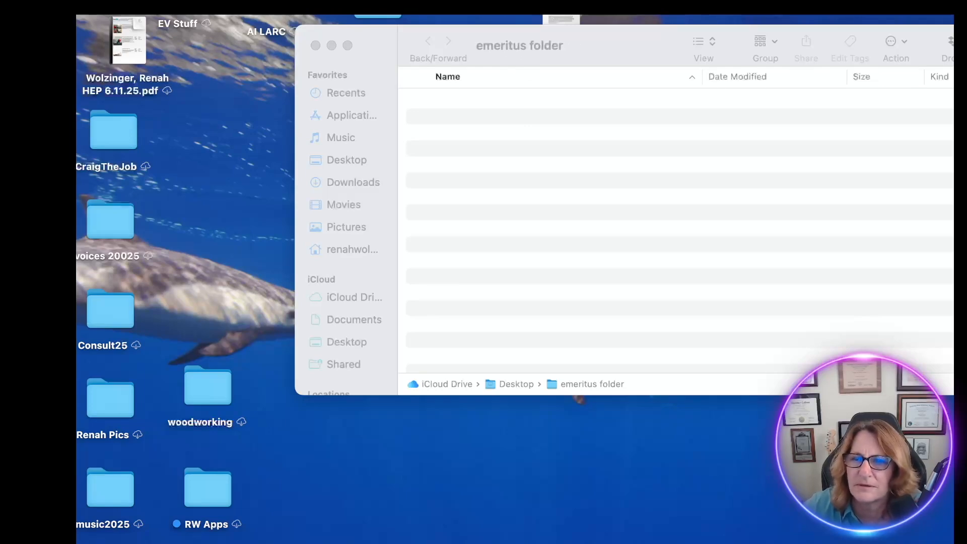
{"action": "left_click_drag", "start_coordinate": [953, 103], "coordinate": [803, 181]}
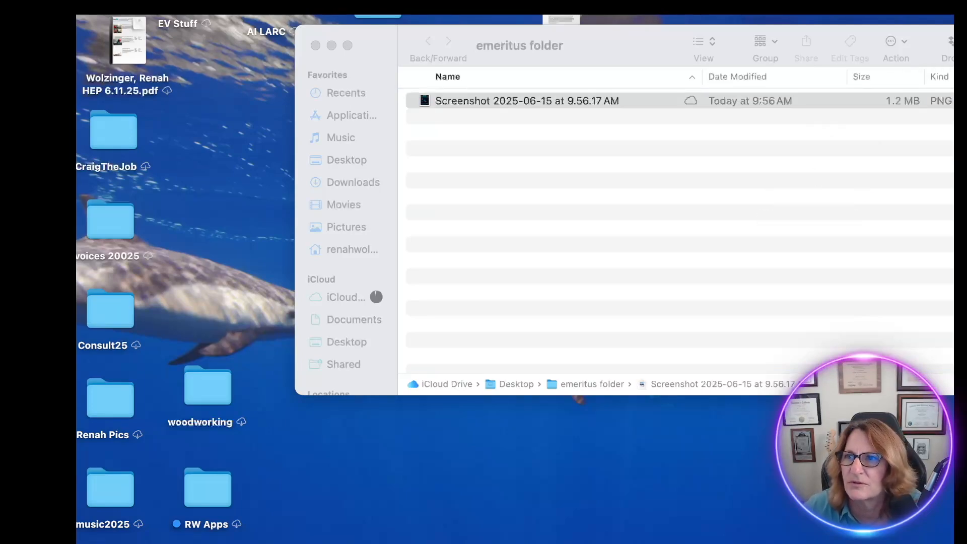
{"action": "left_click_drag", "start_coordinate": [953, 176], "coordinate": [661, 181]}
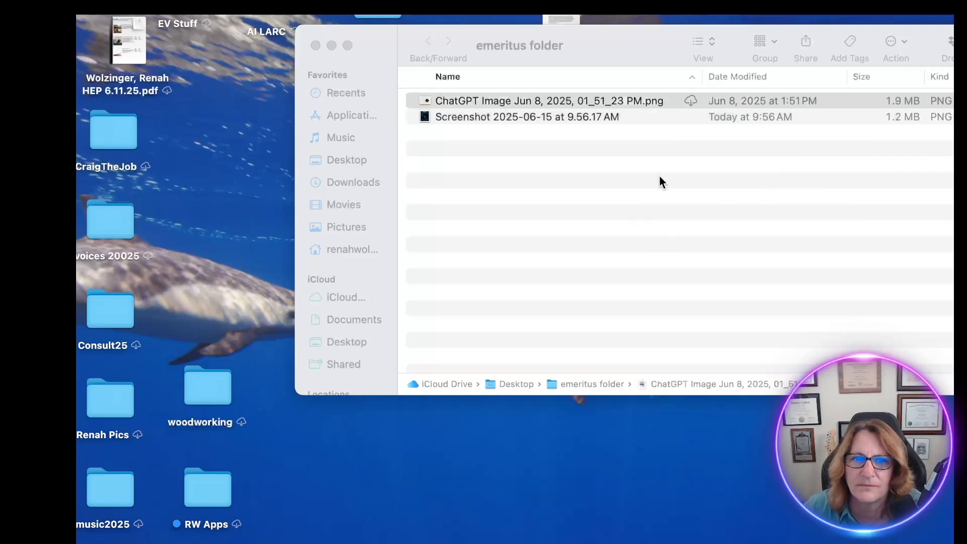
- View the emeritus folder's contents as columns, including the image preview, and return to list view
{"action": "left_click", "coordinate": [702, 38]}
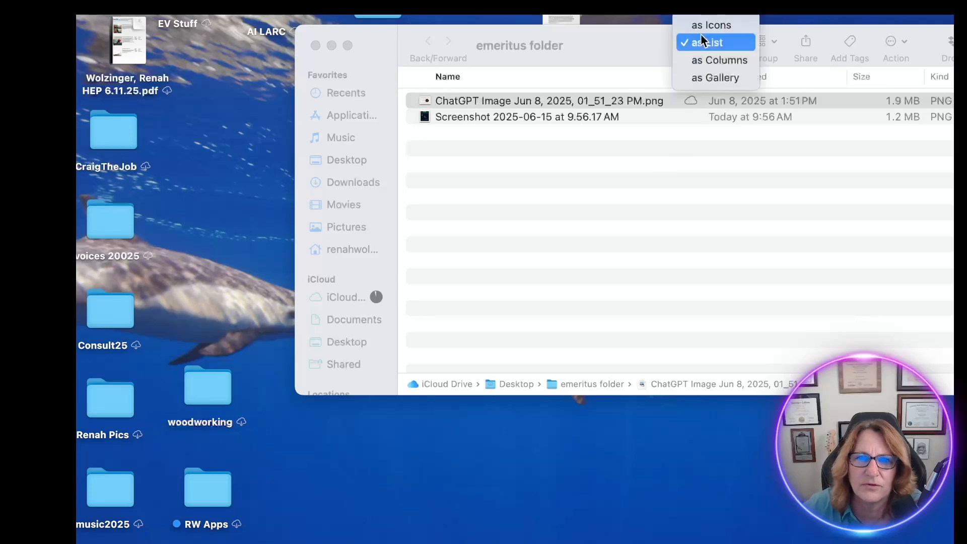
{"action": "left_click", "coordinate": [704, 59]}
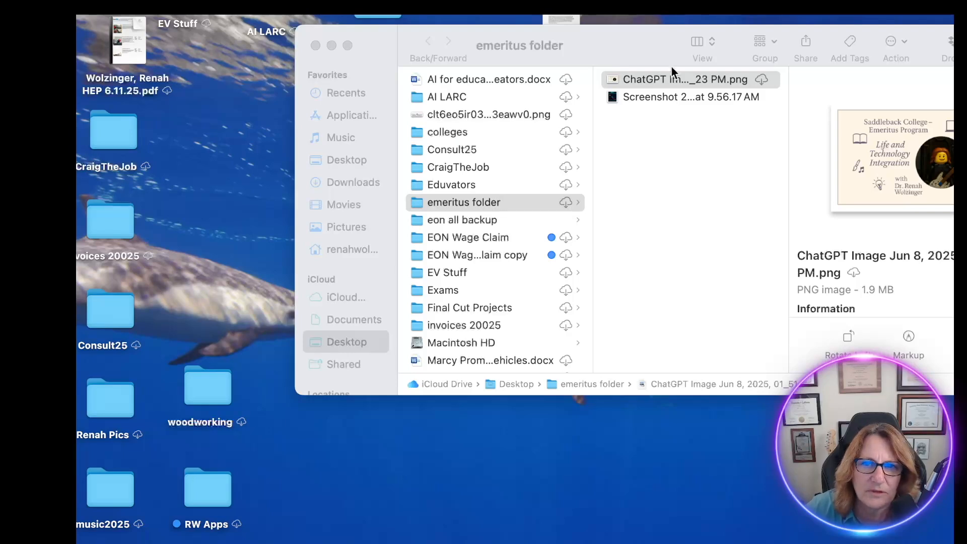
{"action": "left_click", "coordinate": [706, 39]}
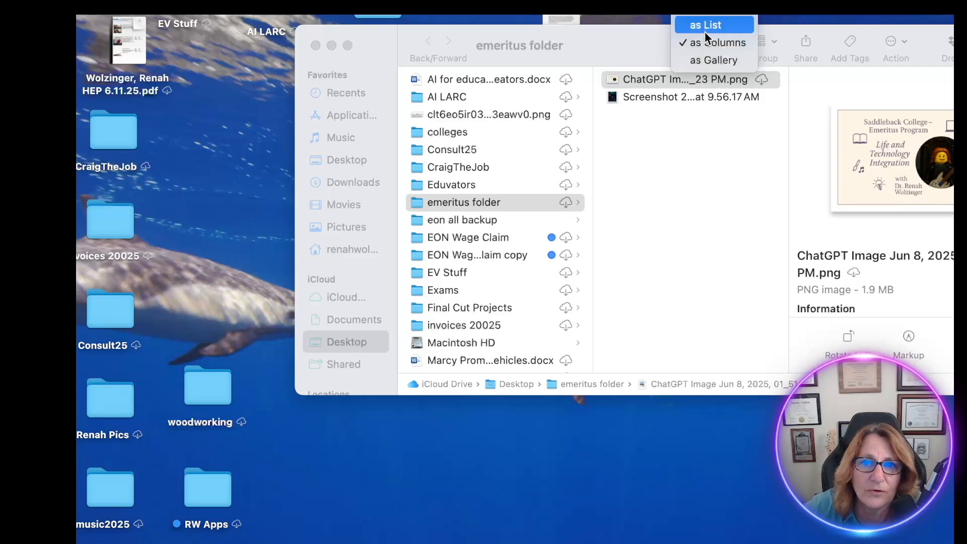
{"action": "left_click", "coordinate": [706, 16]}
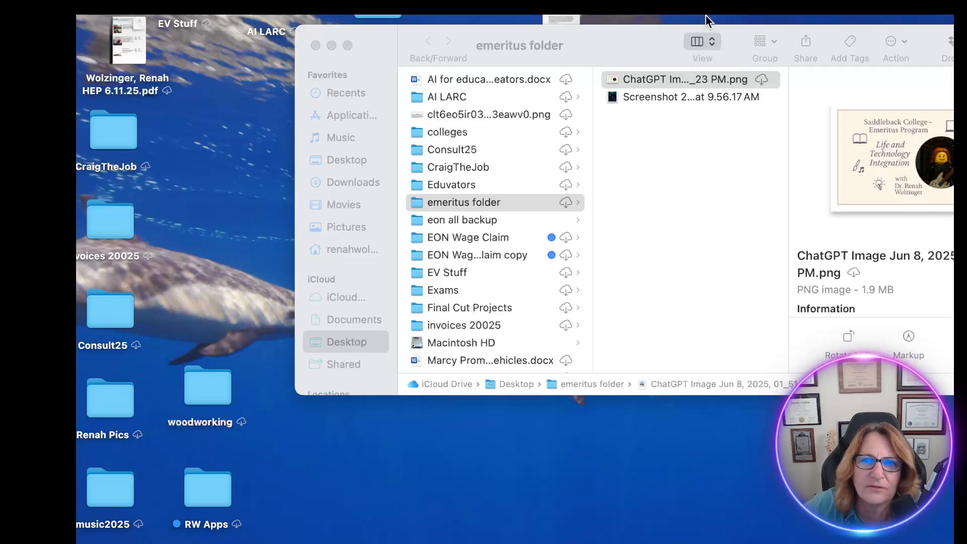
{"action": "left_click", "coordinate": [704, 42]}
{"action": "left_click", "coordinate": [704, 58]}
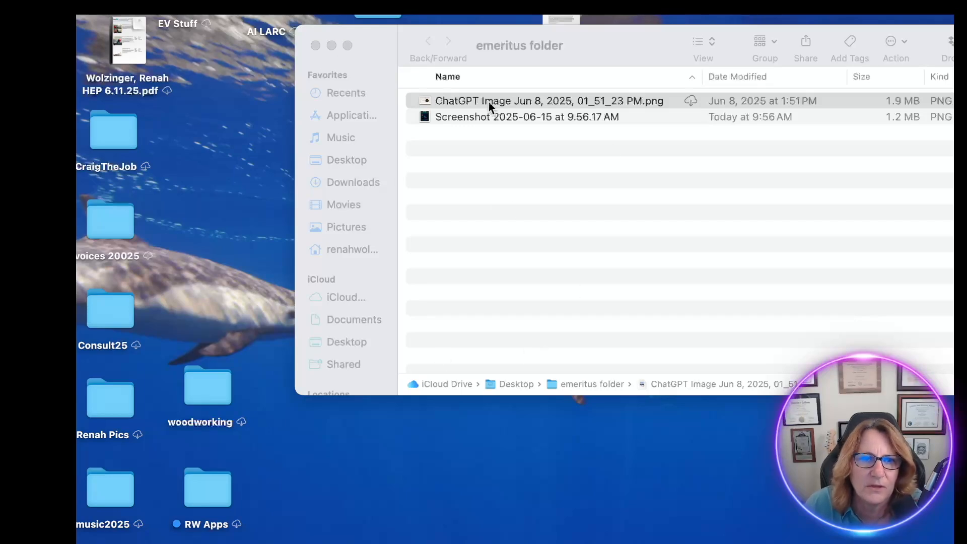
- Close the emeritus folder window and move the Finder window of recent files fully into view
{"action": "left_click", "coordinate": [316, 45]}
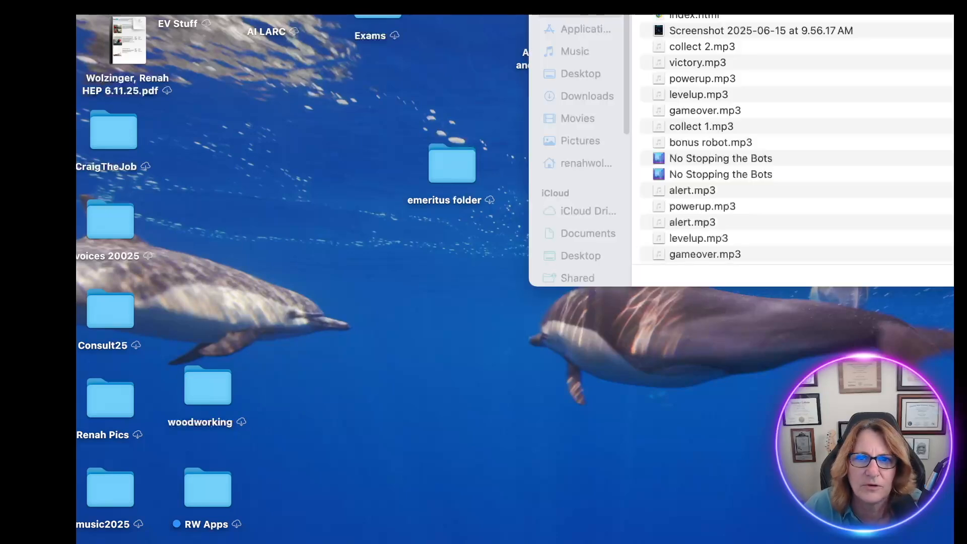
{"action": "left_click_drag", "start_coordinate": [791, 2], "coordinate": [421, 42]}
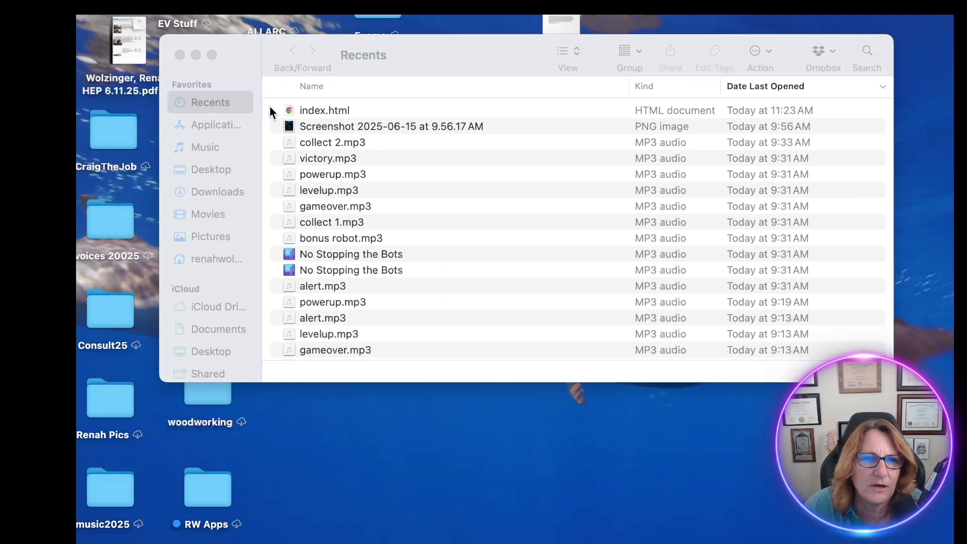
- Close the Finder window of recent files, reopen it and move it to a clear area of the desktop
{"action": "scroll", "coordinate": [212, 297], "scroll_direction": "down", "scroll_amount": 3}
{"action": "scroll", "coordinate": [211, 298], "scroll_direction": "up", "scroll_amount": 3}
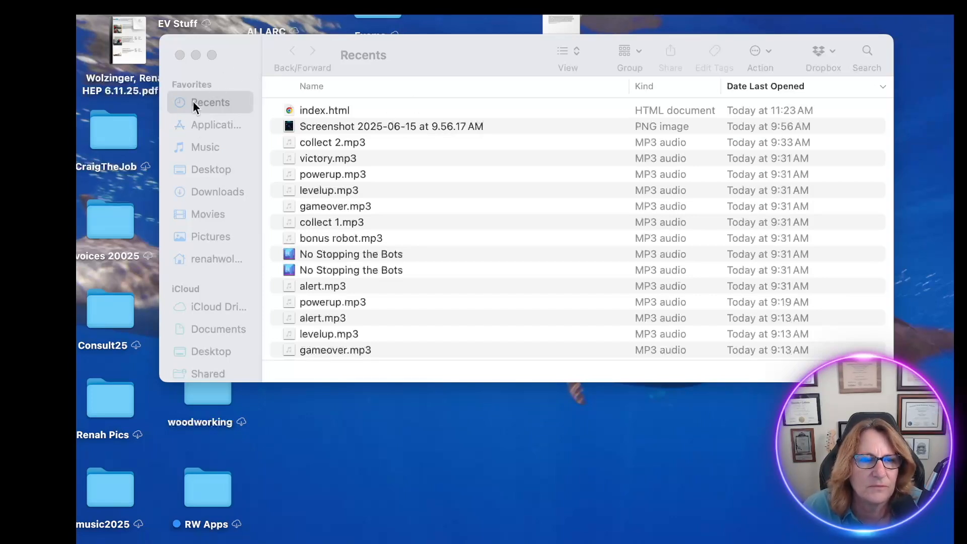
{"action": "left_click_drag", "start_coordinate": [231, 67], "coordinate": [231, 65]}
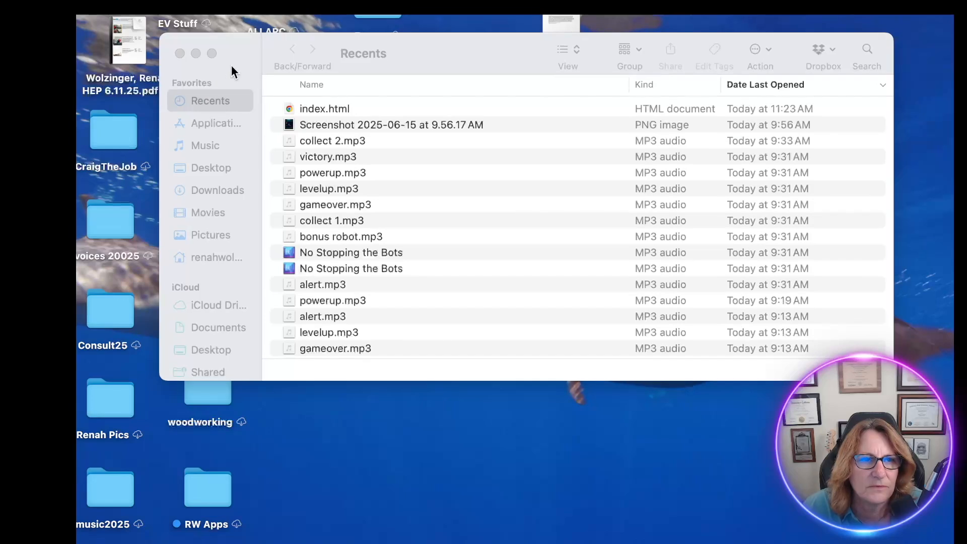
{"action": "left_click", "coordinate": [180, 54]}
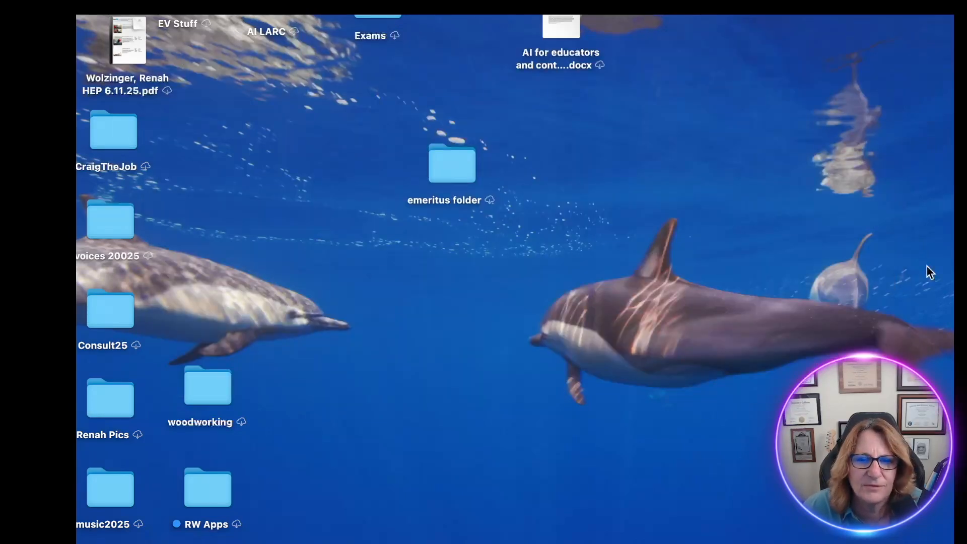
{"action": "left_click", "coordinate": [60, 202]}
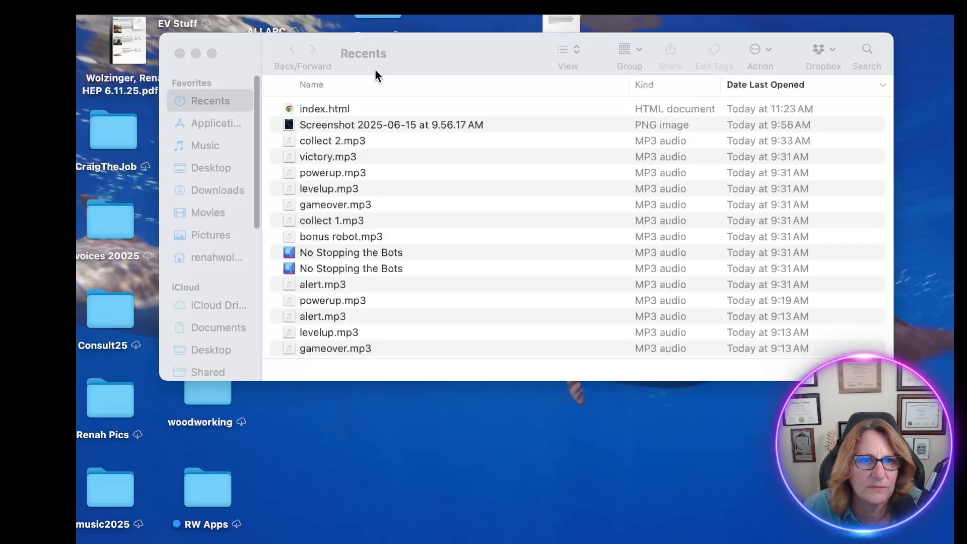
{"action": "left_click_drag", "start_coordinate": [443, 42], "coordinate": [544, 53]}
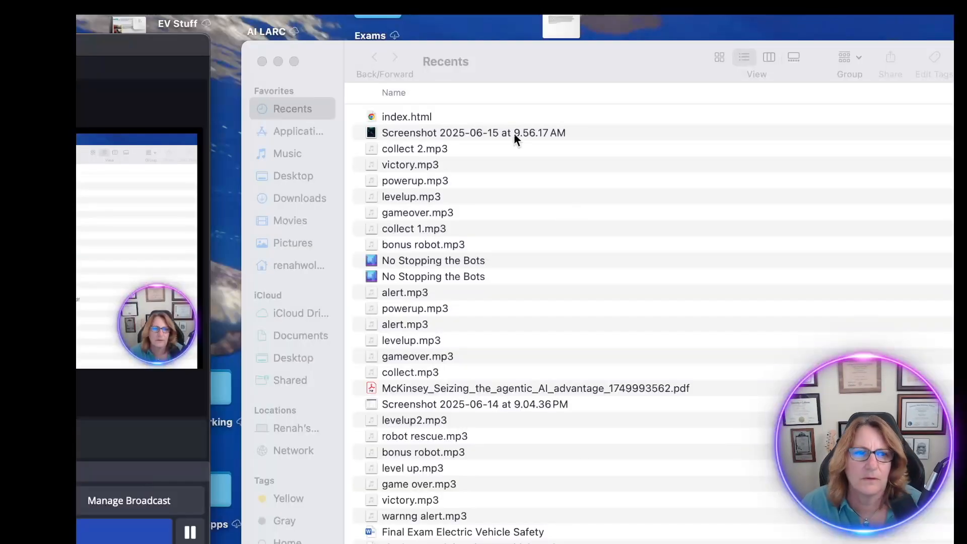
- Browse the files in the Documents folder, including the meeting recordings inside its Zoom subfolder, and collapse that subfolder again
{"action": "left_click", "coordinate": [297, 128]}
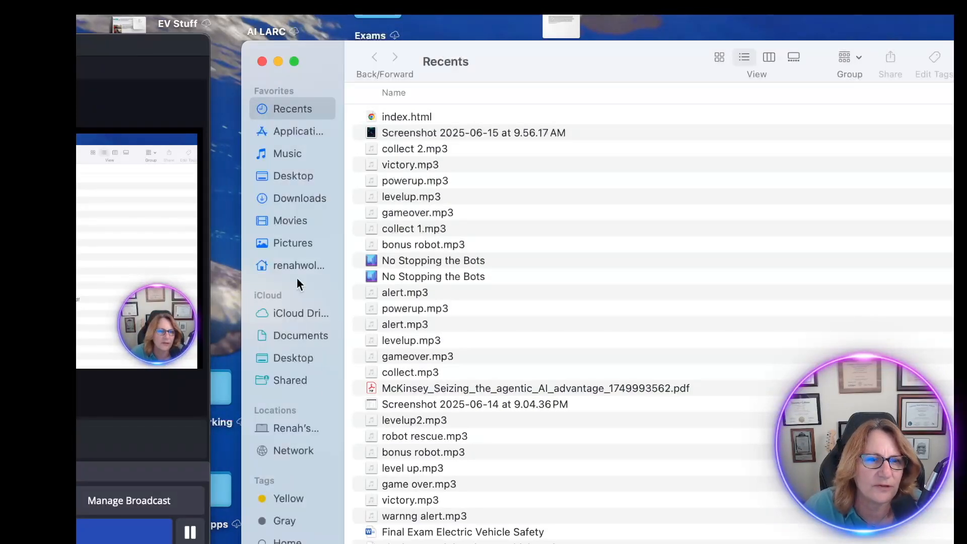
{"action": "left_click", "coordinate": [292, 330]}
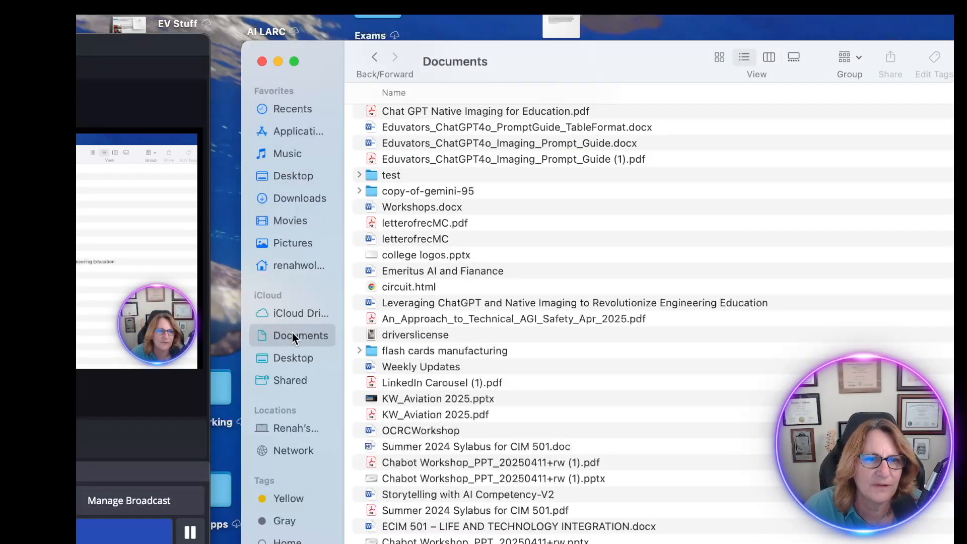
{"action": "scroll", "coordinate": [568, 105], "scroll_direction": "down", "scroll_amount": 10}
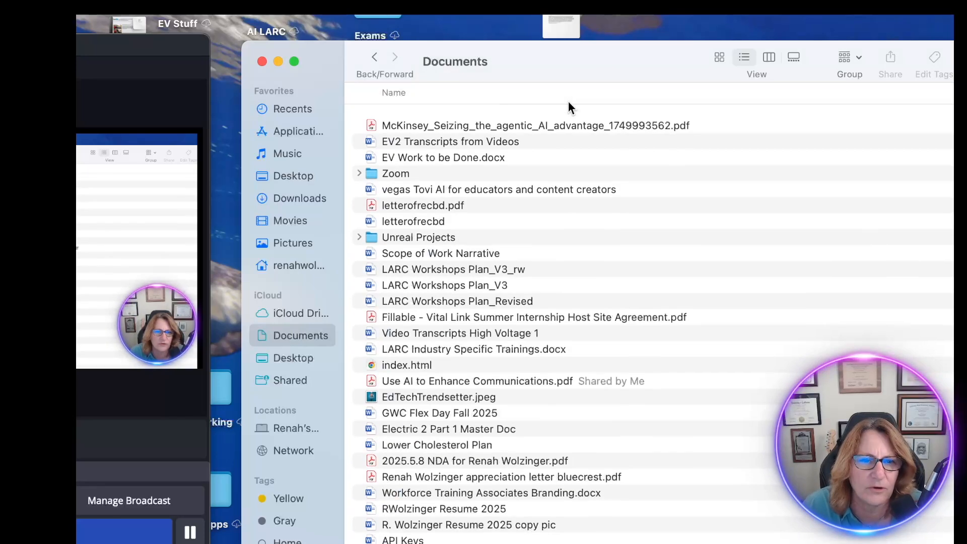
{"action": "left_click", "coordinate": [358, 164]}
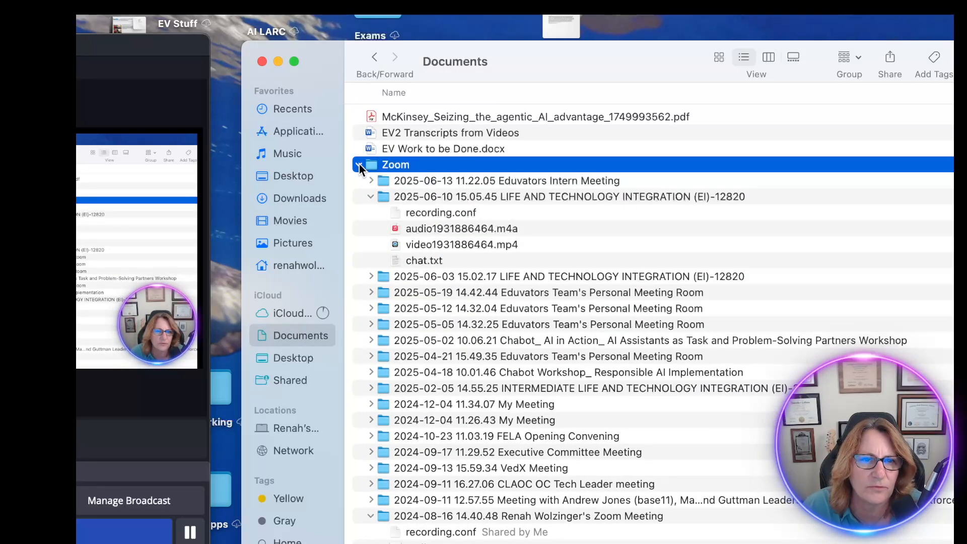
{"action": "left_click", "coordinate": [359, 164]}
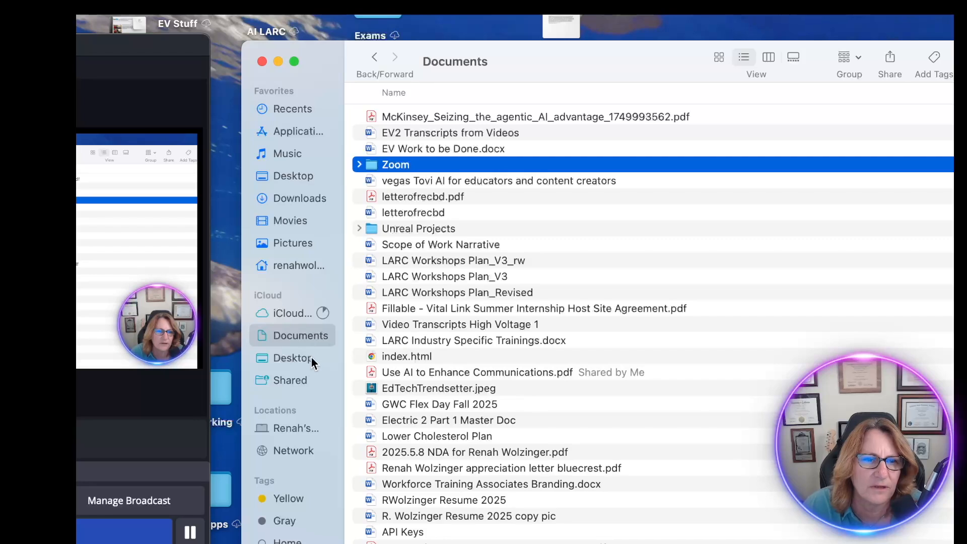
- View the Desktop folder's contents, look inside the Eduvators folder and collapse it
{"action": "left_click", "coordinate": [306, 359]}
{"action": "left_click", "coordinate": [359, 197]}
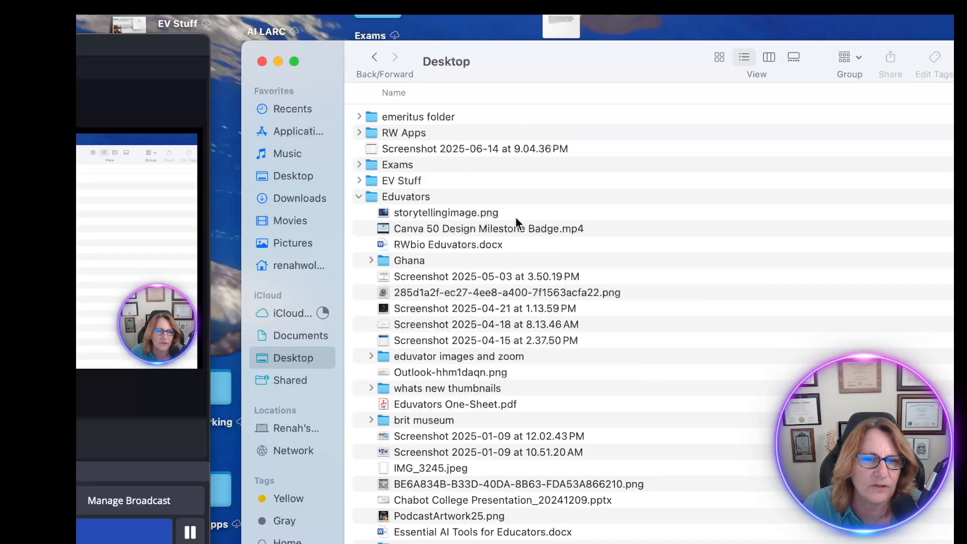
{"action": "left_click", "coordinate": [359, 196]}
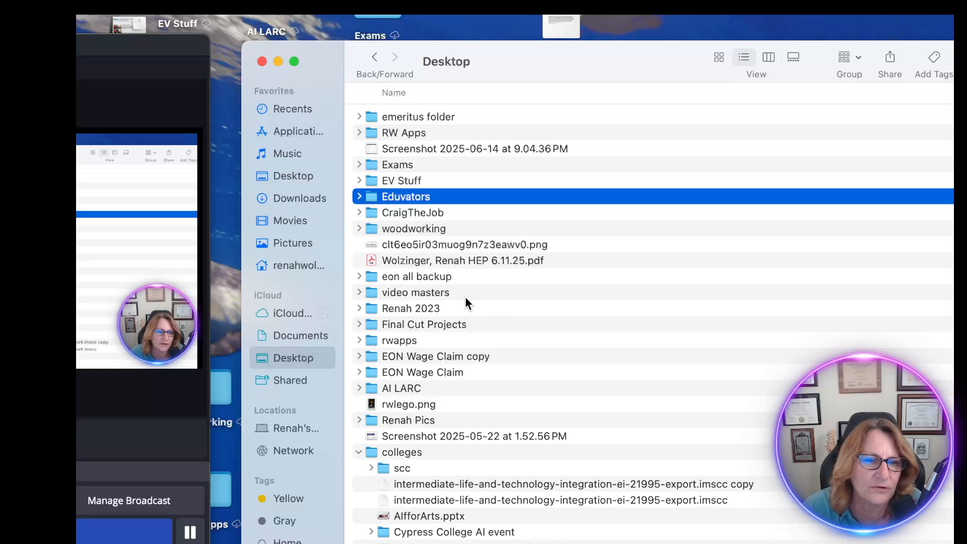
- Inspect the home folder, looking inside Music and Applications, and collapse Music, CascadeProjects and Applications
{"action": "left_click", "coordinate": [287, 262]}
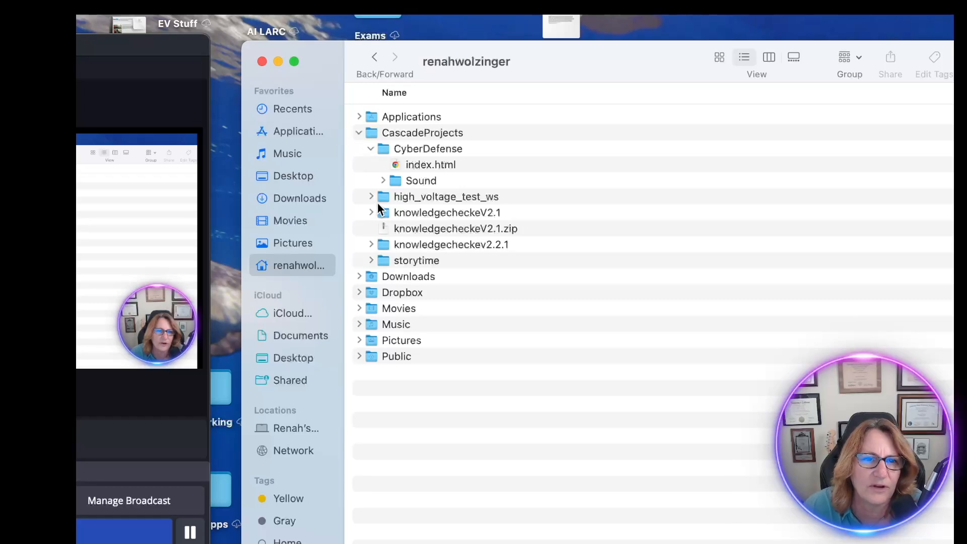
{"action": "left_click", "coordinate": [358, 324]}
{"action": "left_click", "coordinate": [358, 324]}
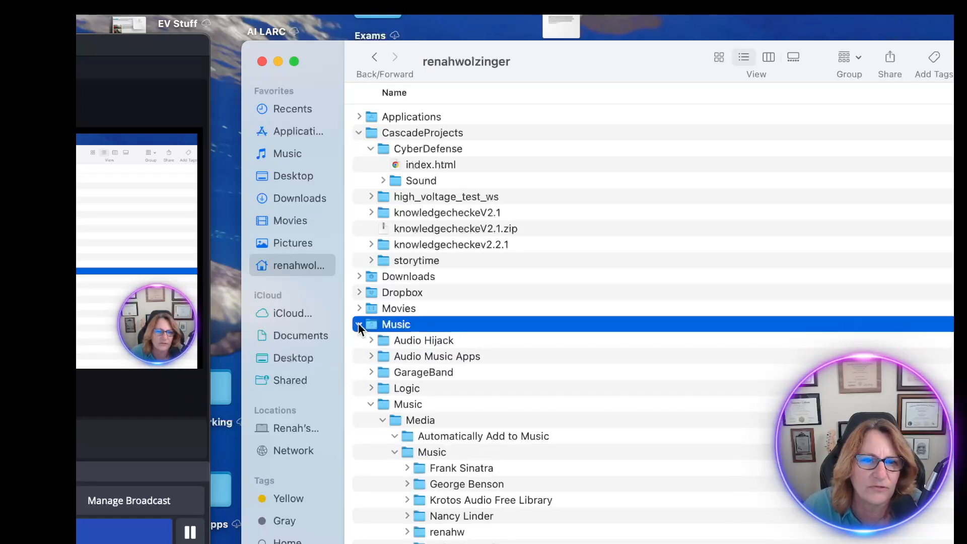
{"action": "left_click", "coordinate": [358, 325]}
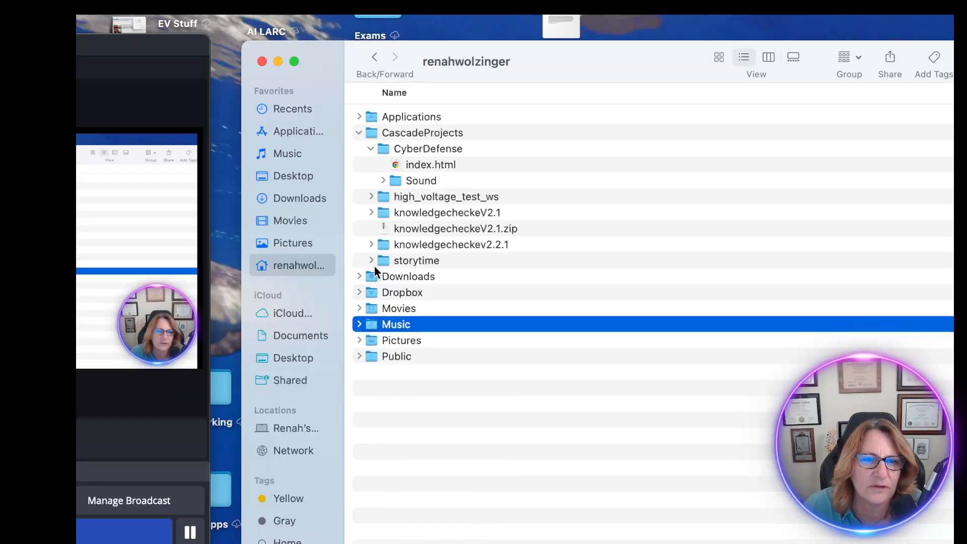
{"action": "left_click", "coordinate": [358, 132]}
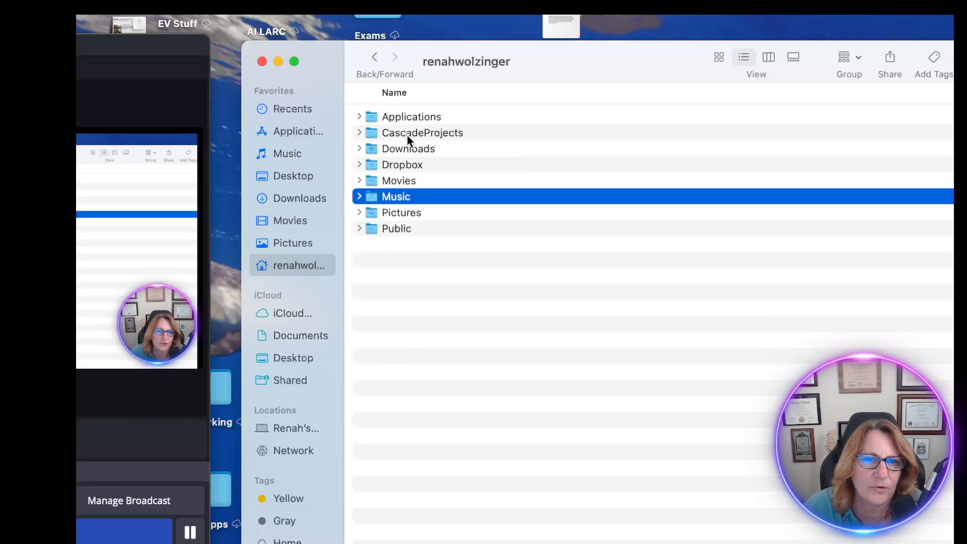
{"action": "left_click", "coordinate": [358, 116]}
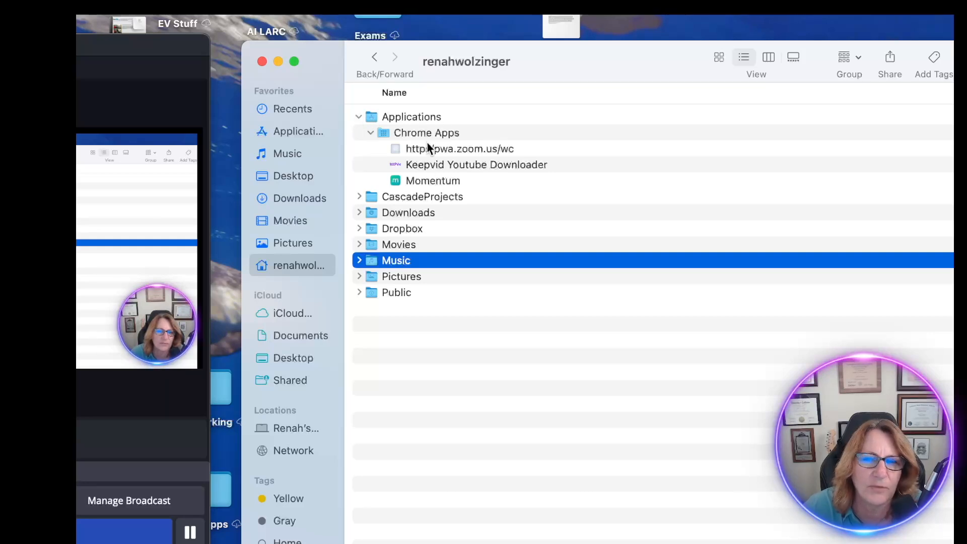
{"action": "left_click", "coordinate": [358, 116]}
- View the contents of the Pictures, Movies, Downloads, Desktop and Music folders, including the Logic subfolder of Music
{"action": "left_click", "coordinate": [307, 244]}
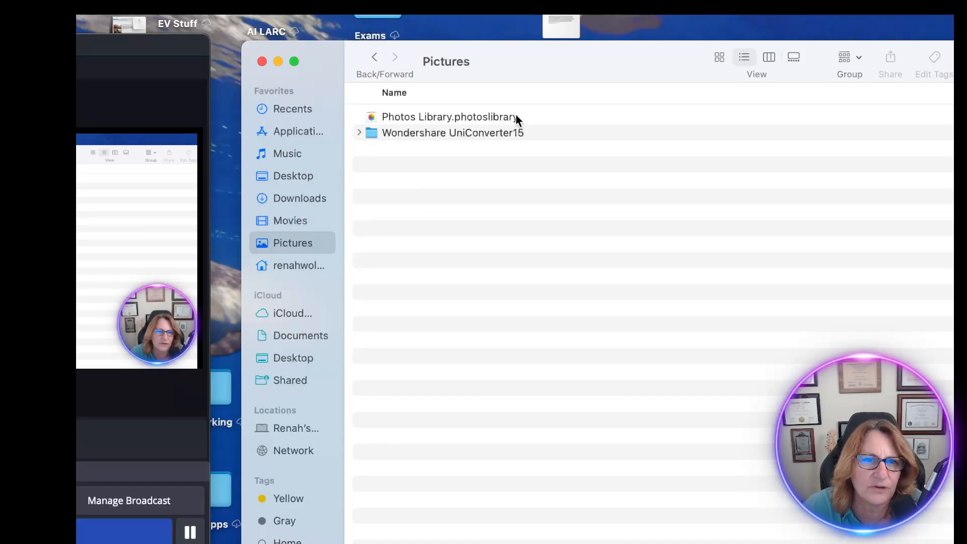
{"action": "left_click", "coordinate": [309, 217]}
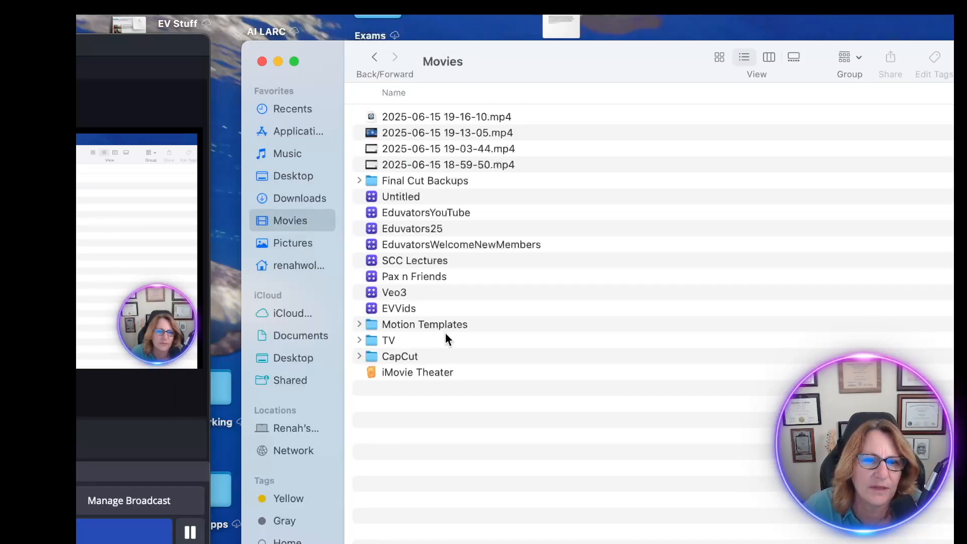
{"action": "left_click", "coordinate": [297, 197]}
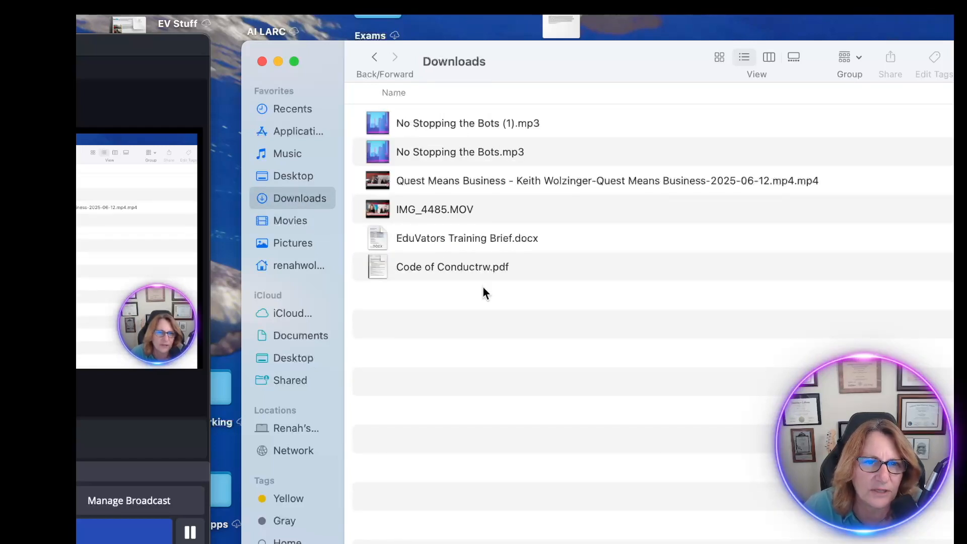
{"action": "left_click", "coordinate": [286, 176]}
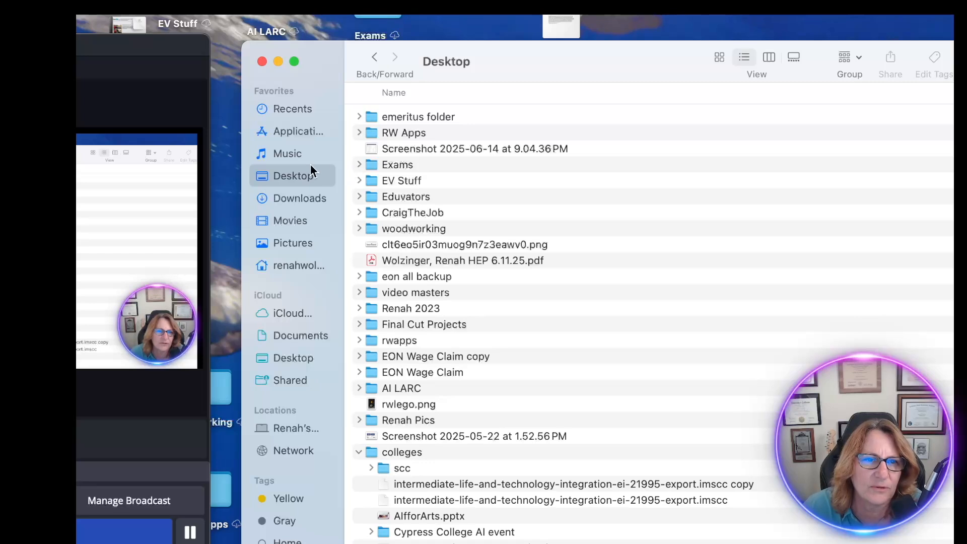
{"action": "left_click", "coordinate": [303, 152]}
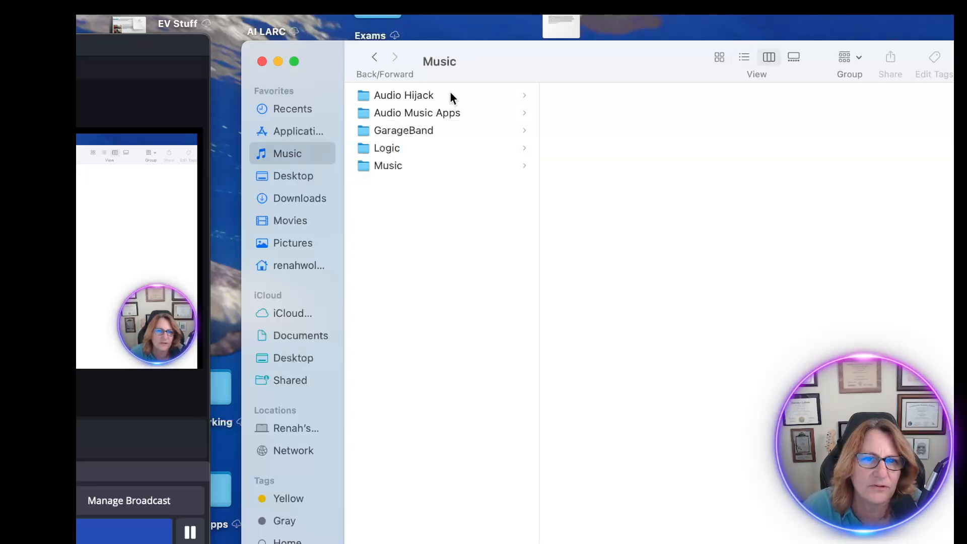
{"action": "left_click", "coordinate": [451, 151]}
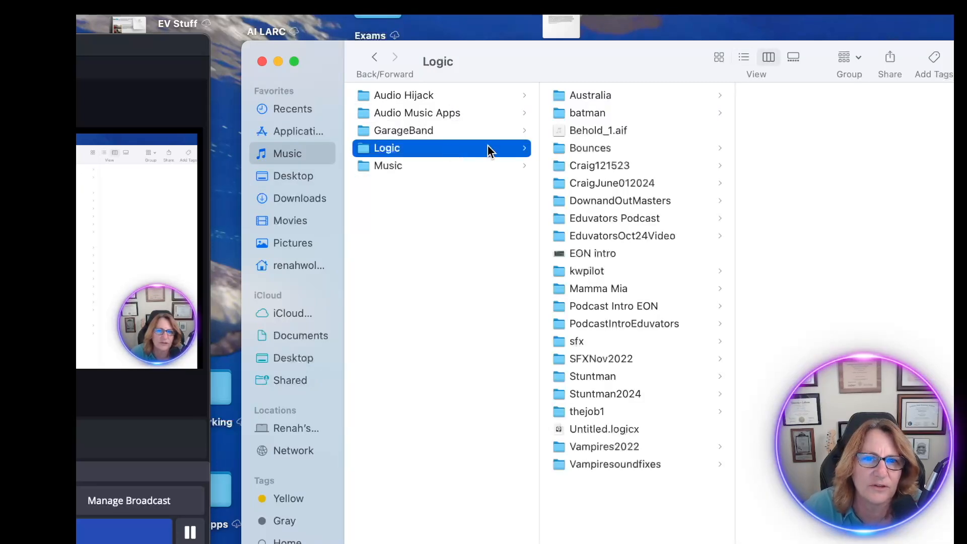
- Look through the installed programs in the Applications folder and return to the start of the list
{"action": "left_click", "coordinate": [301, 132]}
{"action": "scroll", "coordinate": [451, 462], "scroll_direction": "down", "scroll_amount": 10}
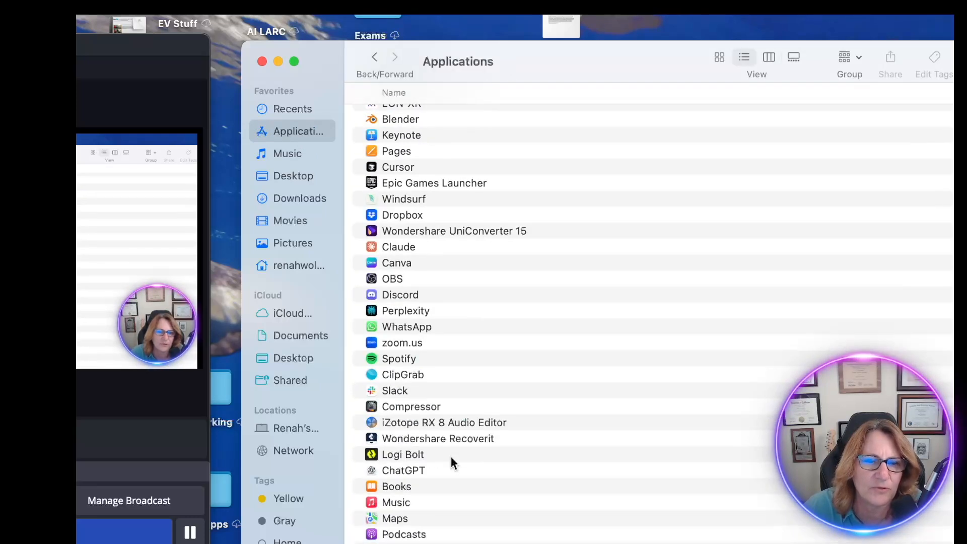
{"action": "scroll", "coordinate": [451, 460], "scroll_direction": "down", "scroll_amount": 3}
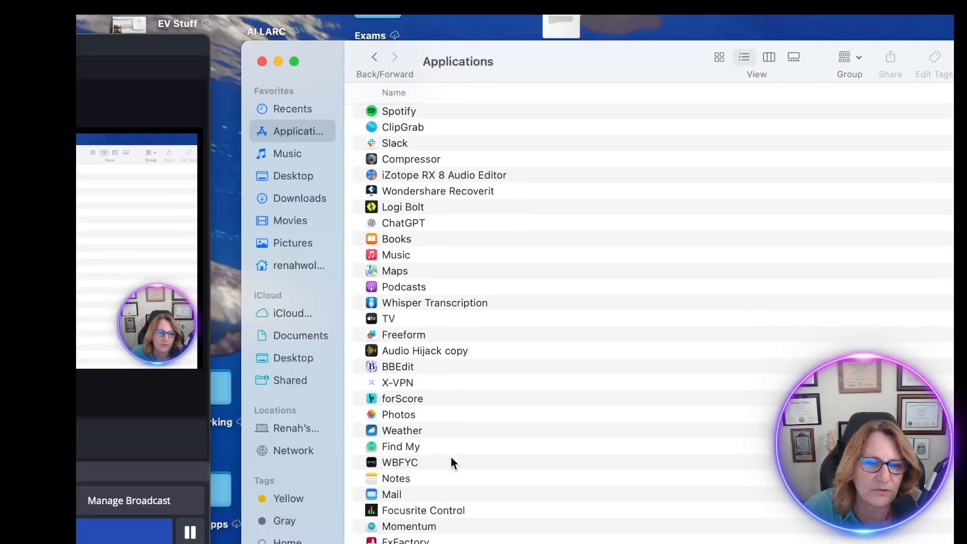
{"action": "scroll", "coordinate": [451, 460], "scroll_direction": "up", "scroll_amount": 8}
{"action": "scroll", "coordinate": [451, 458], "scroll_direction": "up", "scroll_amount": 5}
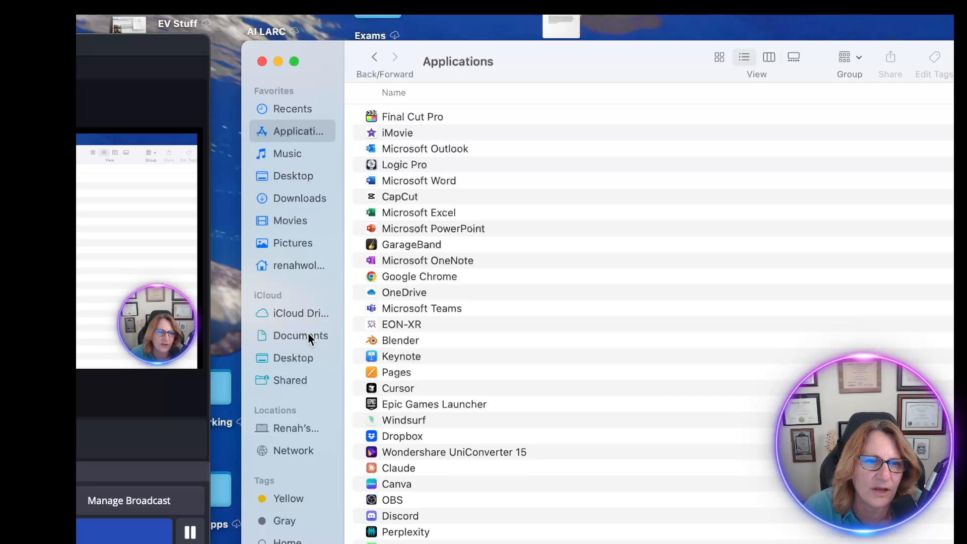
- Show the Desktop folder's contents again and close the Finder window
{"action": "left_click", "coordinate": [292, 176]}
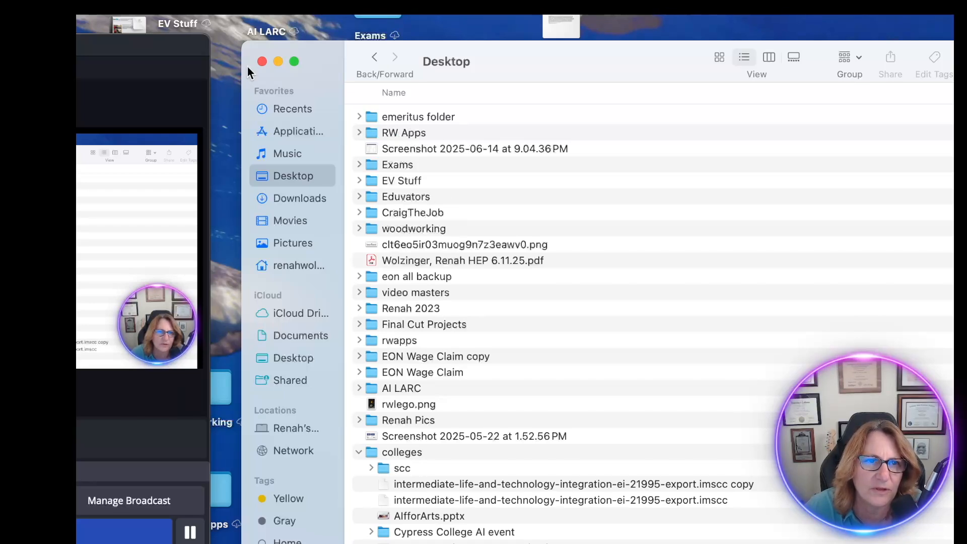
{"action": "left_click", "coordinate": [262, 61]}
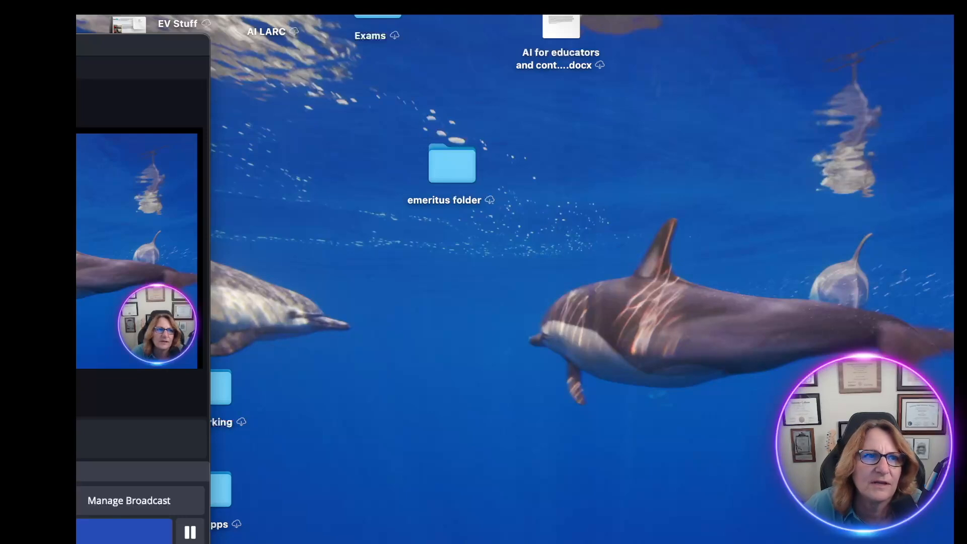
{"action": "left_click", "coordinate": [75, 1]}
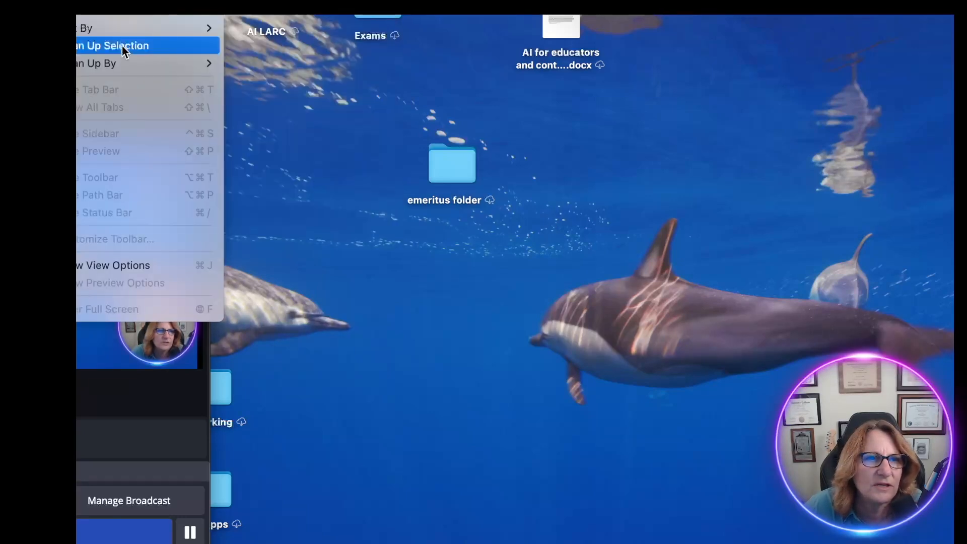
{"action": "left_click", "coordinate": [122, 47]}
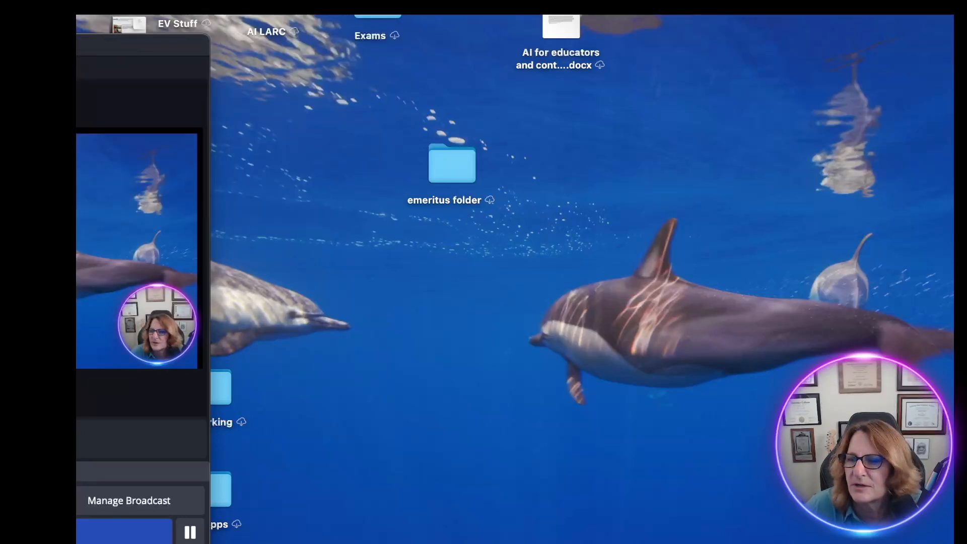
- Open the emeritus folder, move the Jun 8 ChatGPT image and the 9.56.17 AM screenshot out to the desktop, and close the folder
{"action": "double_click", "coordinate": [452, 177]}
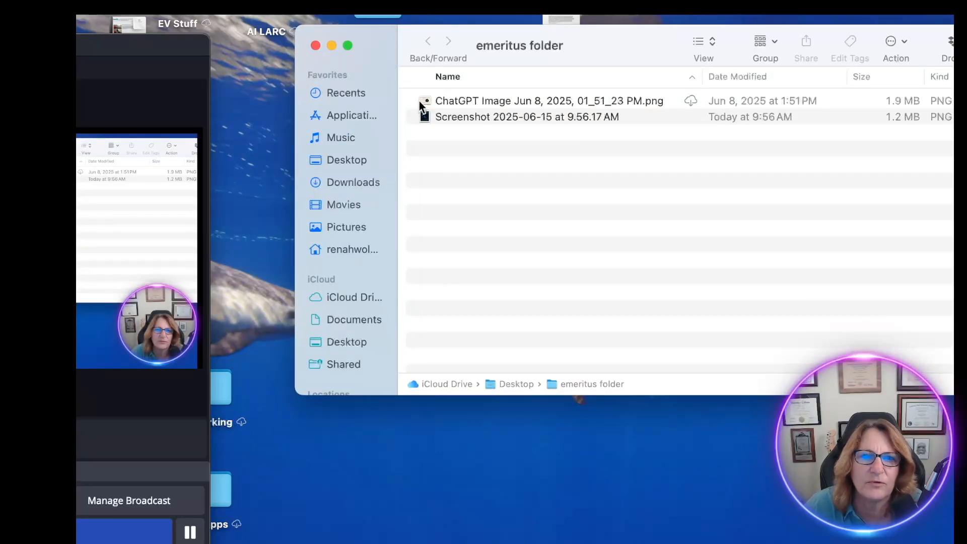
{"action": "left_click_drag", "start_coordinate": [425, 100], "coordinate": [954, 121]}
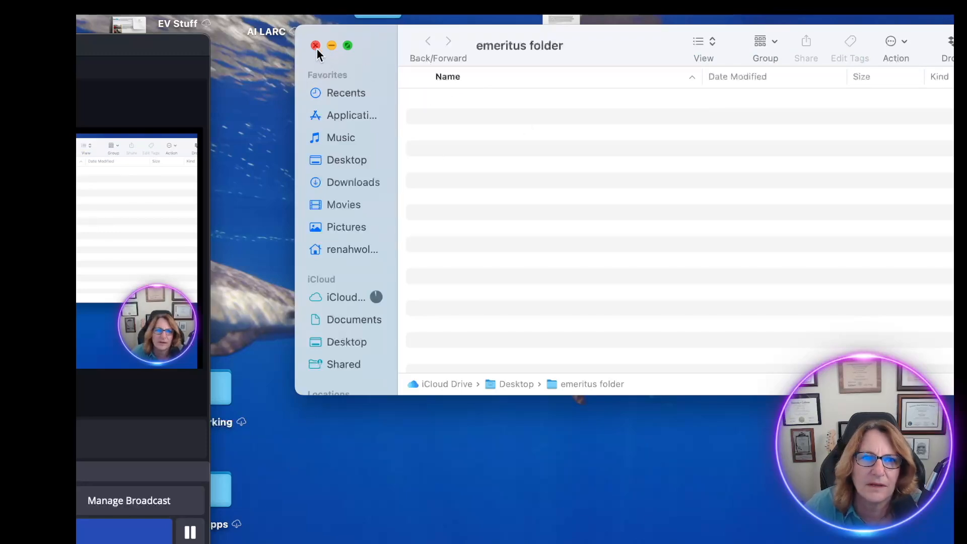
{"action": "left_click", "coordinate": [315, 45]}
- Move the emeritus folder from the desktop to the Trash
{"action": "right_click", "coordinate": [447, 169]}
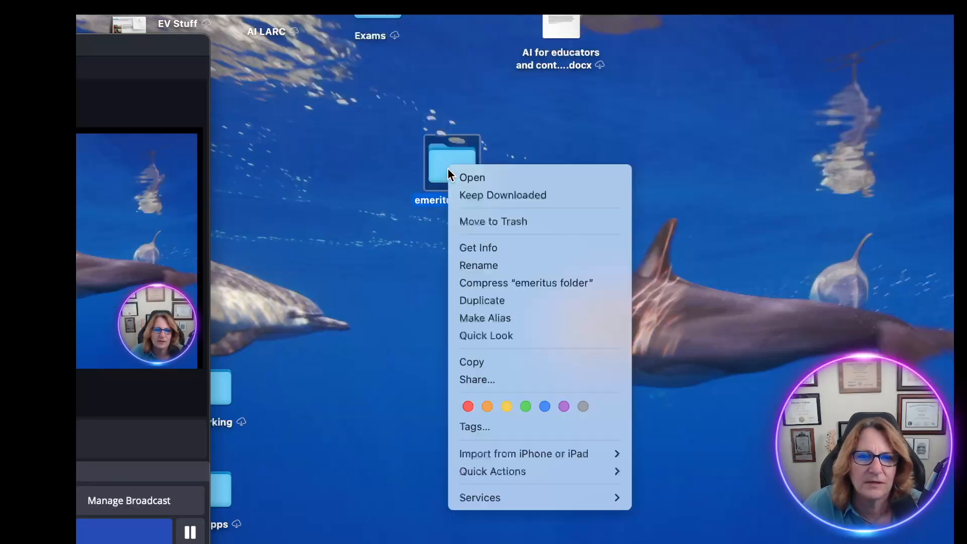
{"action": "left_click", "coordinate": [479, 220]}
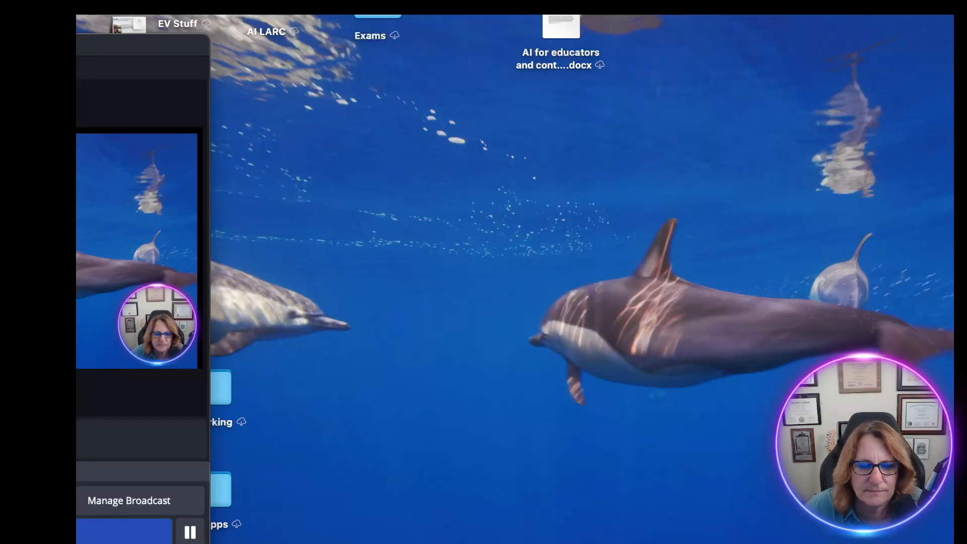
{"action": "left_click", "coordinate": [106, 531]}
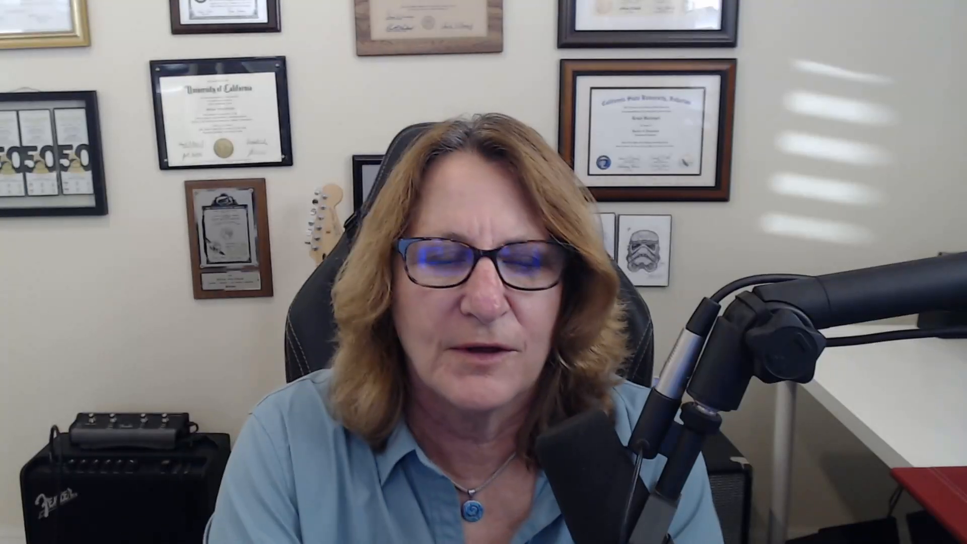